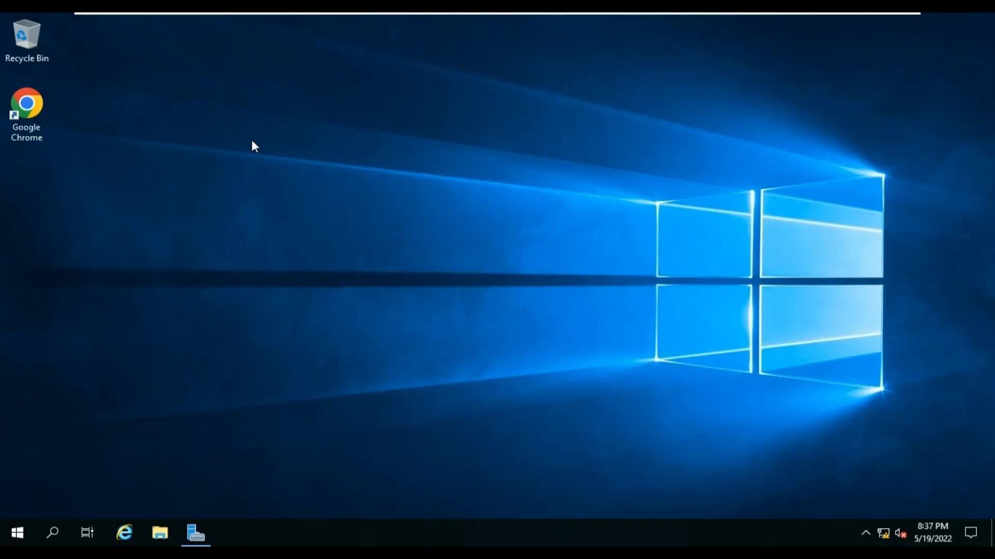
Open the Recommended hardware for Configuration Manager article in maximized Chrome and scroll to the Site servers table.
double_click(41, 128)
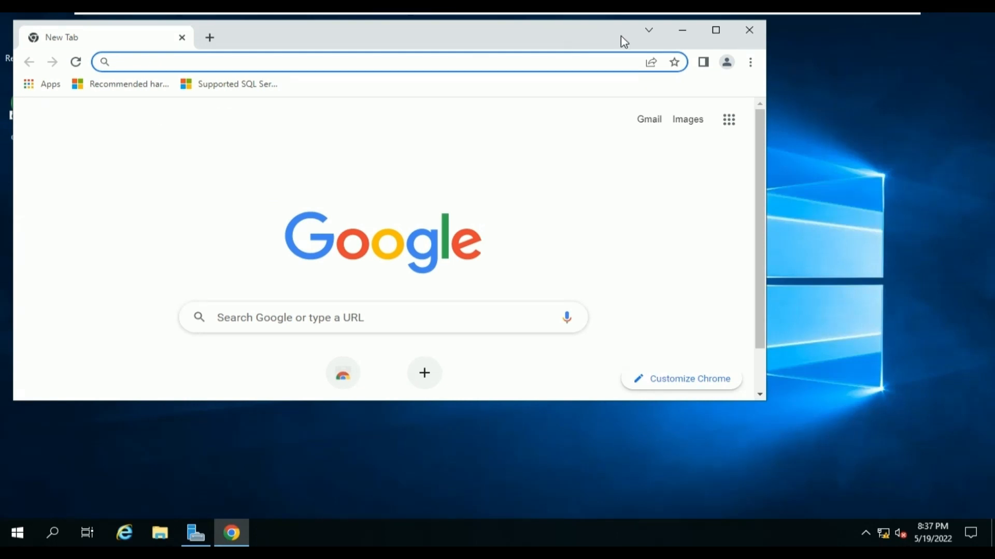
left_click(715, 35)
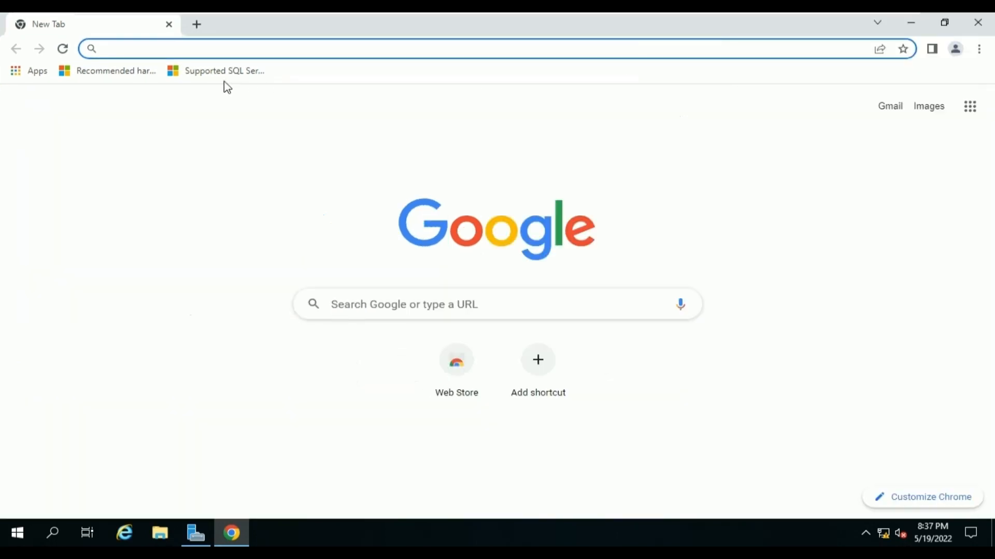
left_click(96, 72)
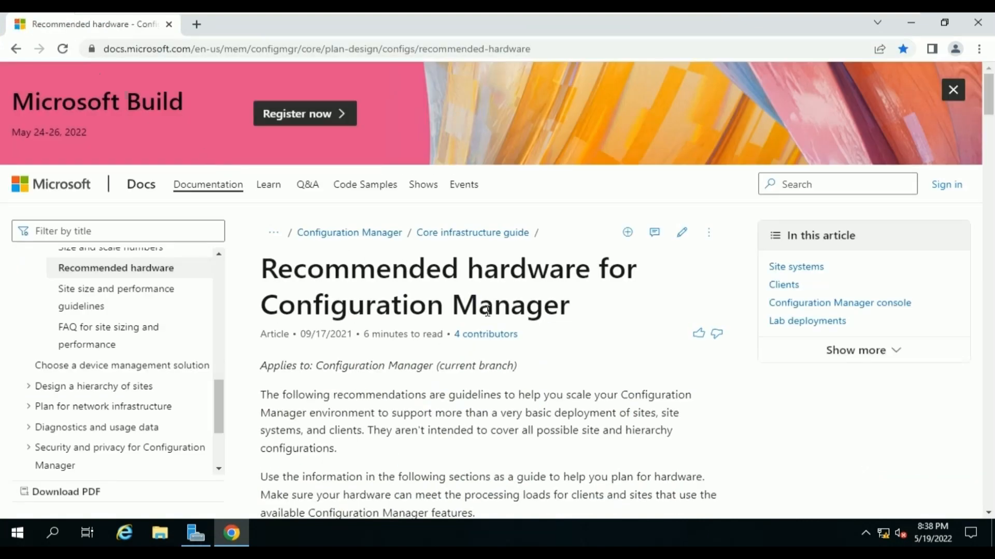
scroll(539, 332, "down", 2)
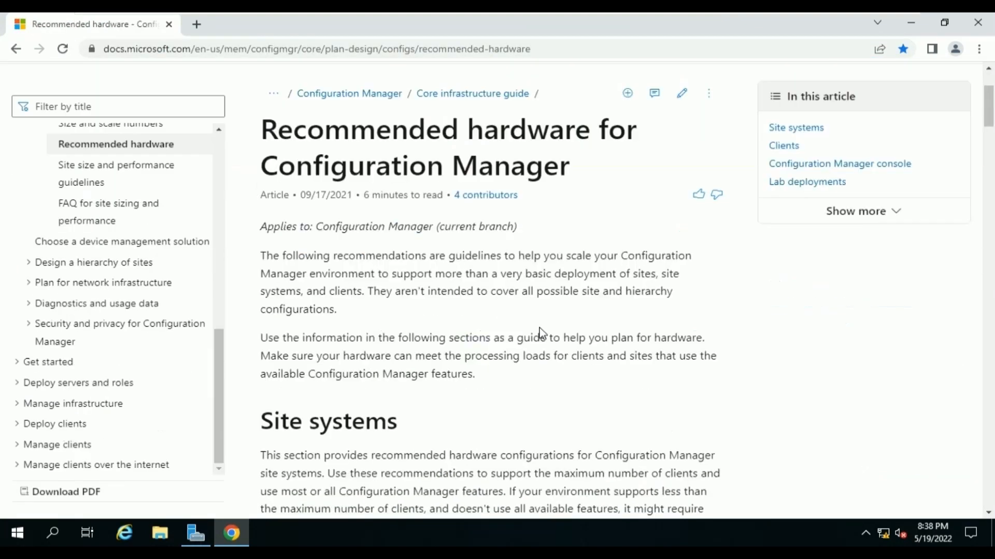
scroll(539, 332, "down", 6)
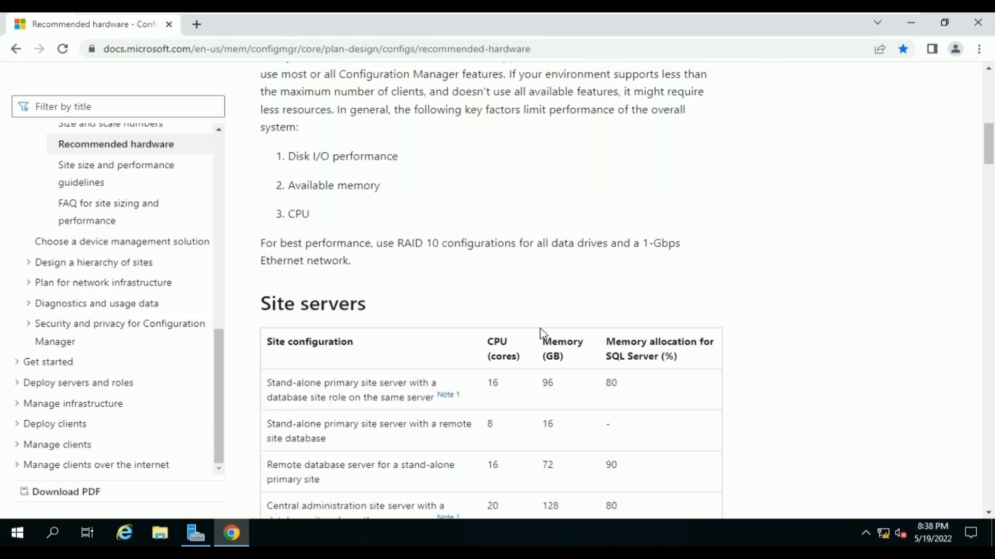
scroll(539, 332, "down", 3)
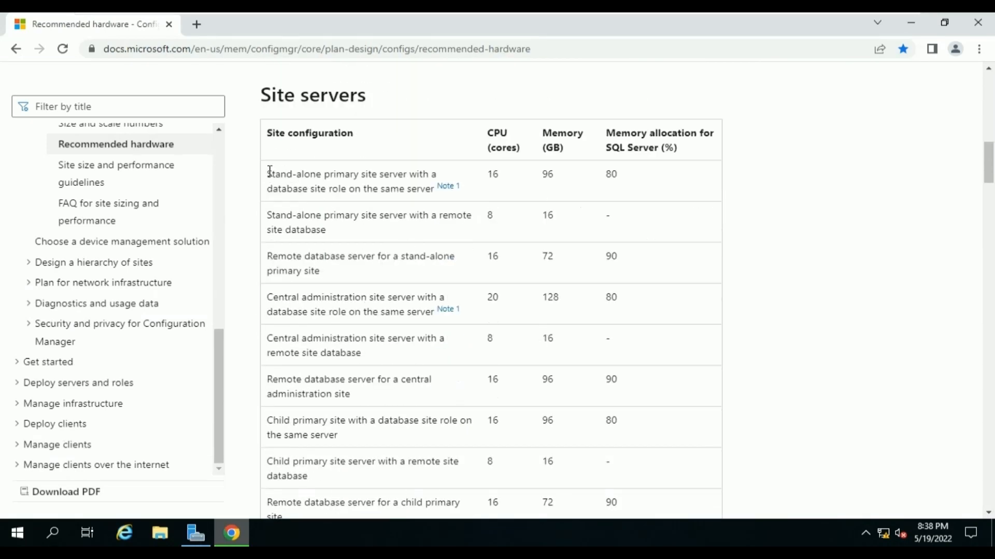
Highlight the stand-alone primary site server requirements and the remote site database configuration.
left_click_drag(270, 171, 388, 211)
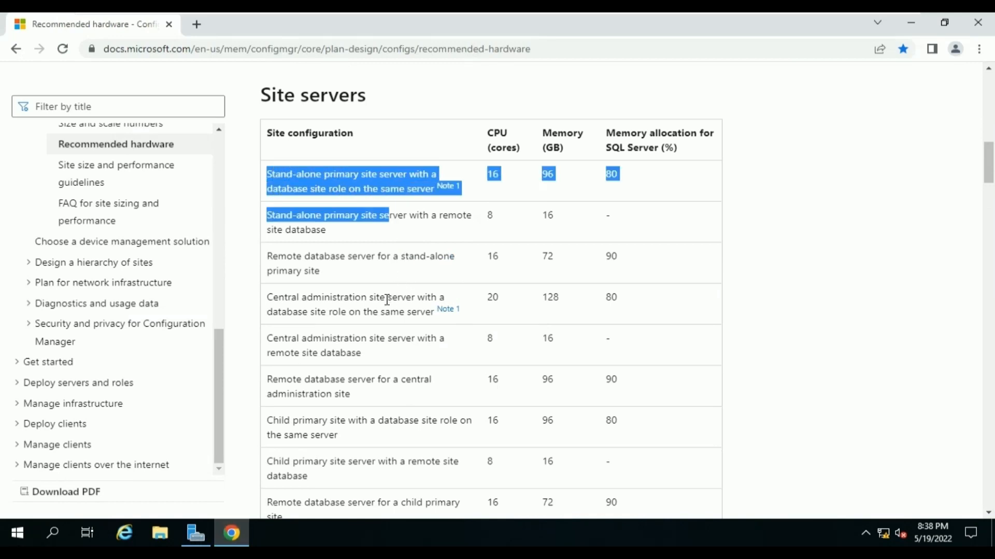
left_click(364, 274)
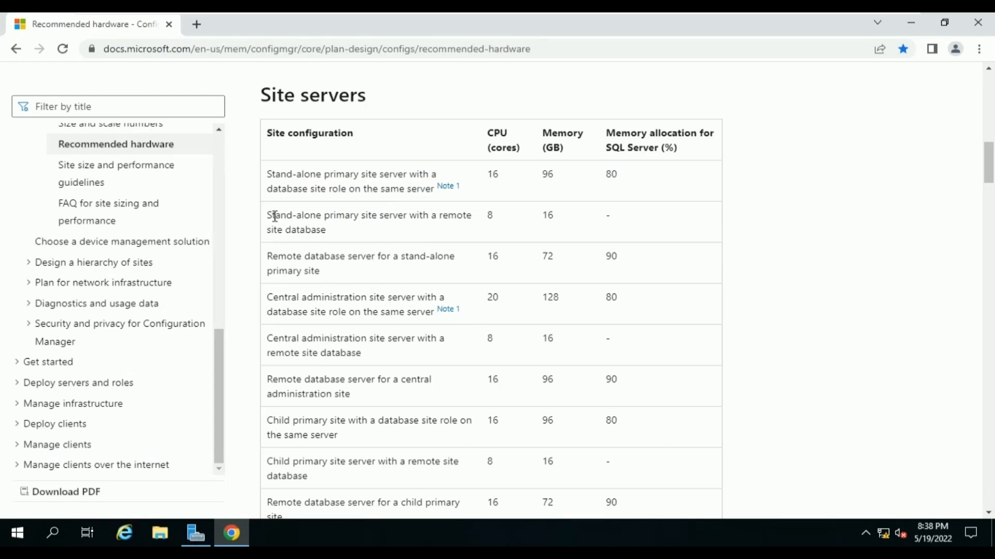
mouse_move(266, 218)
left_click_drag(267, 219, 335, 239)
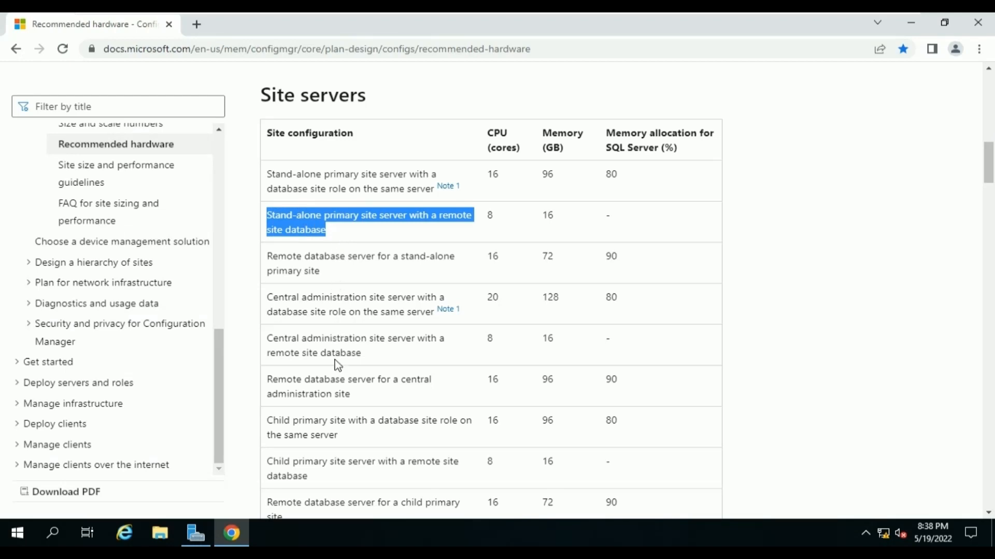
Scroll on, highlighting the next site server rows' CPU and memory figures and remote database configuration.
scroll(336, 332, "down", 3)
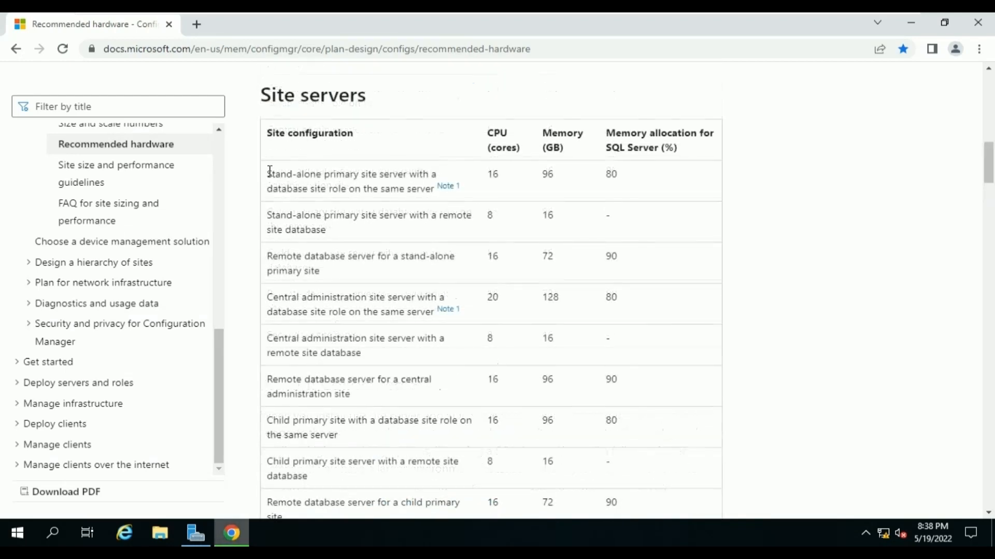
left_click_drag(270, 170, 390, 211)
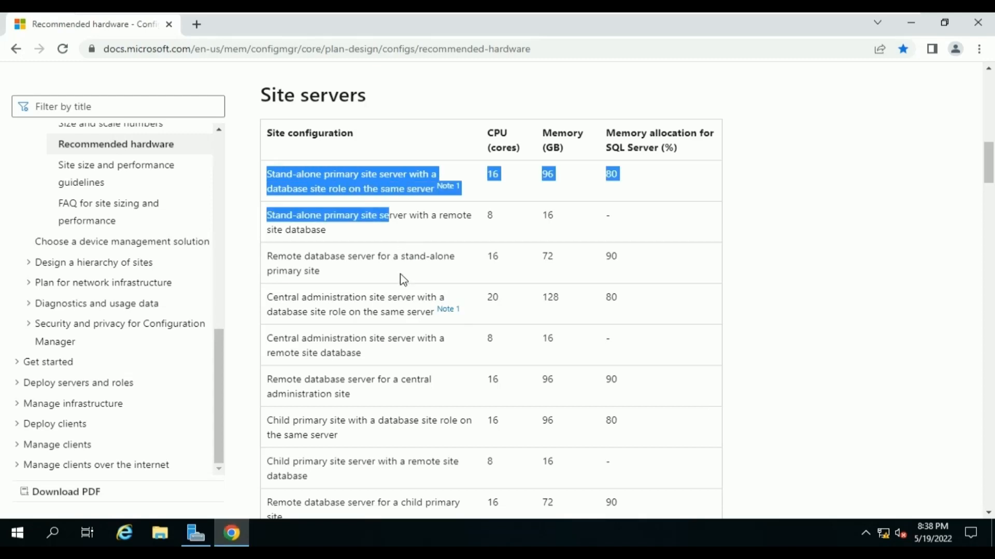
left_click(363, 272)
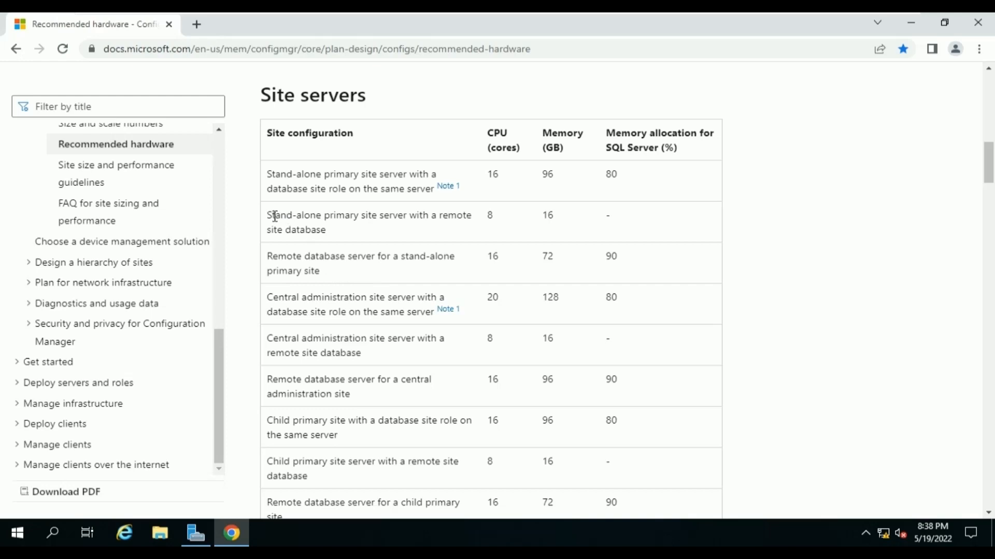
left_click_drag(267, 216, 338, 240)
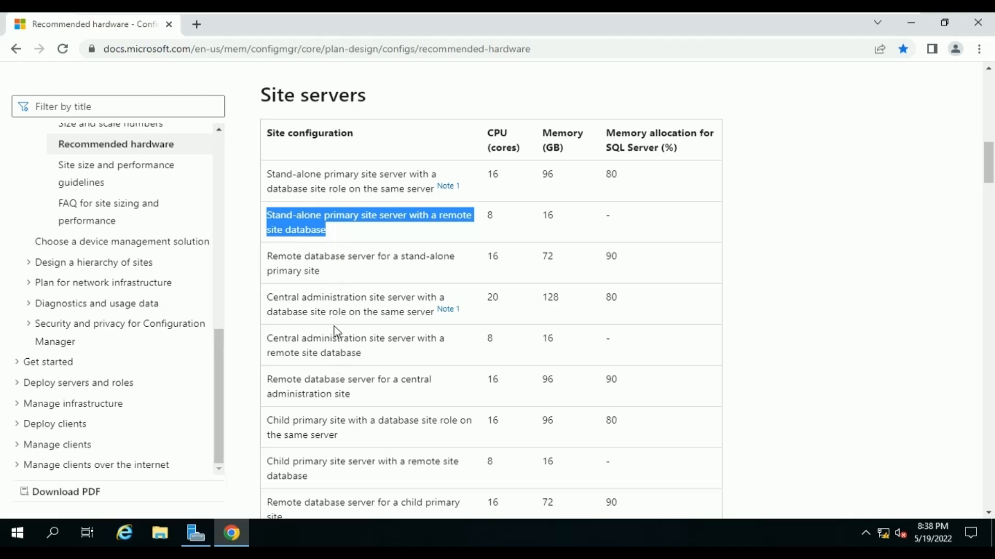
scroll(335, 331, "down", 3)
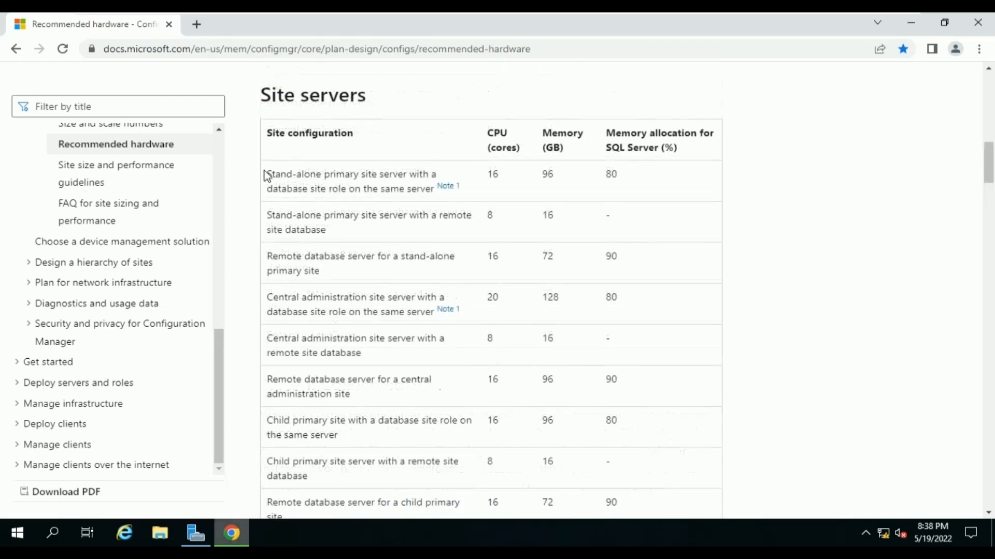
left_click_drag(270, 170, 388, 212)
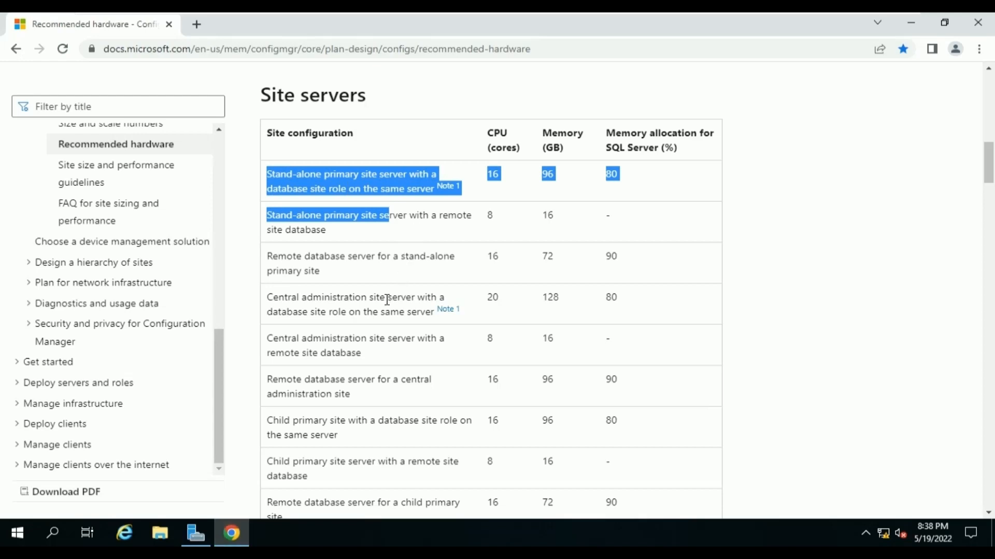
left_click(365, 274)
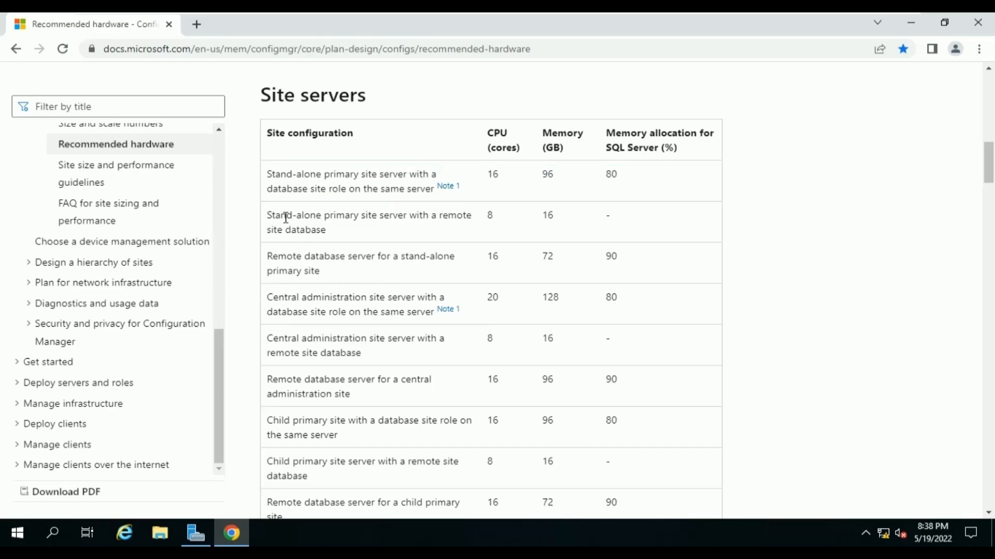
scroll(334, 329, "down", 15)
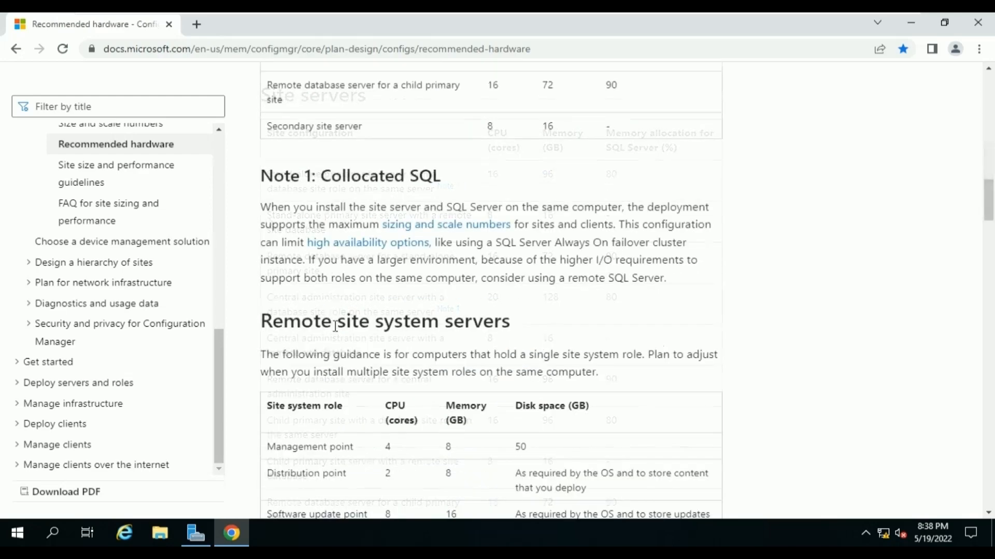
Highlight the disk-space entries for application and log files, site database .mdf and .ldf, and temp database files.
scroll(334, 330, "down", 10)
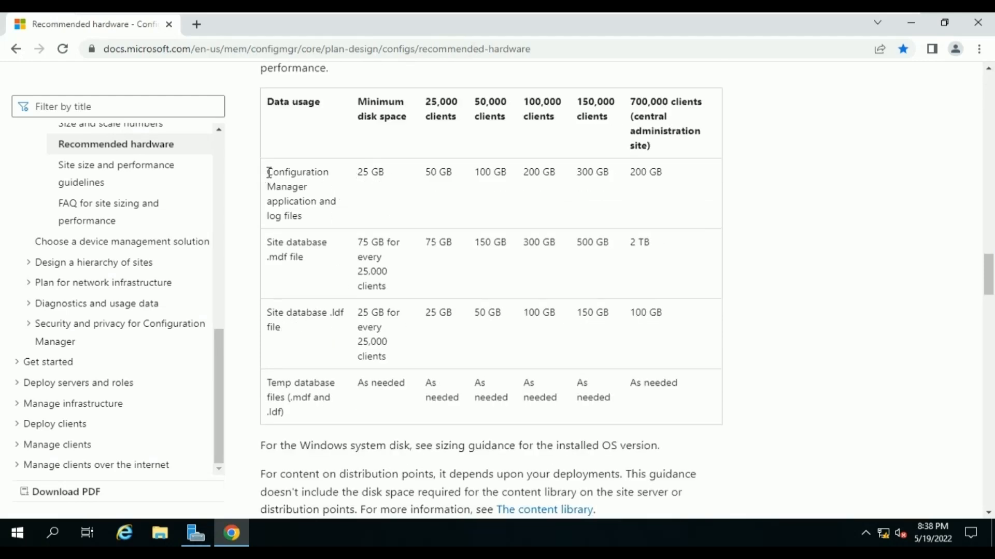
left_click_drag(269, 172, 346, 227)
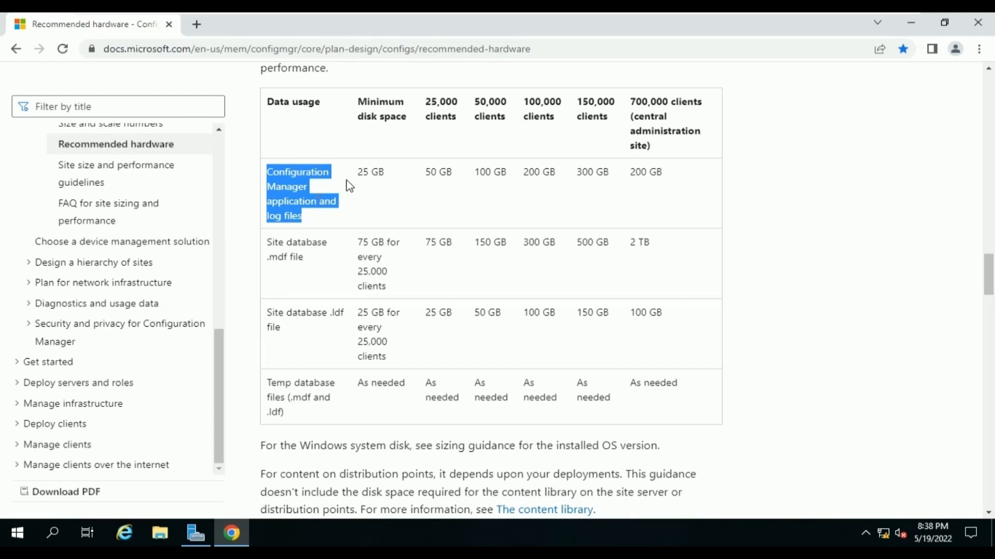
left_click(315, 275)
left_click_drag(304, 263, 267, 257)
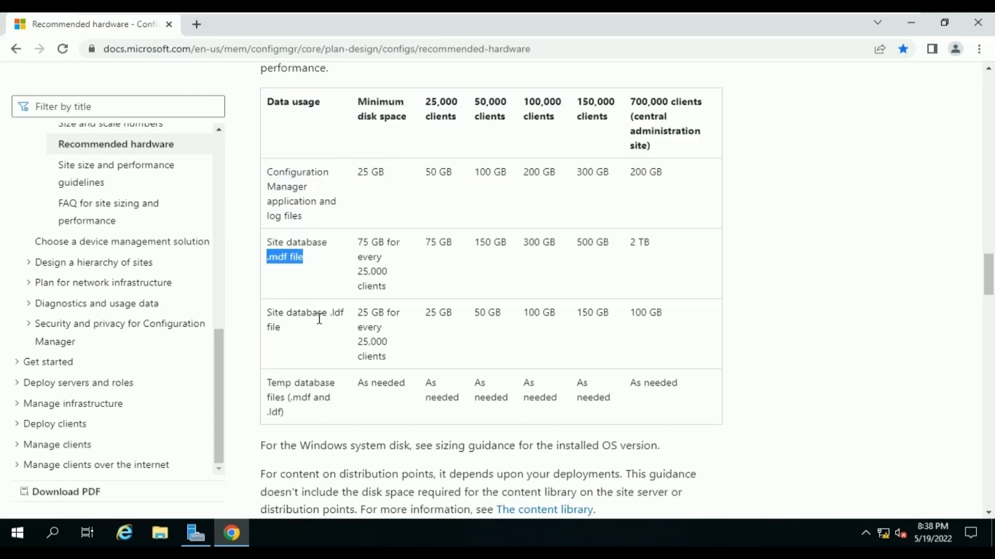
left_click_drag(340, 313, 322, 313)
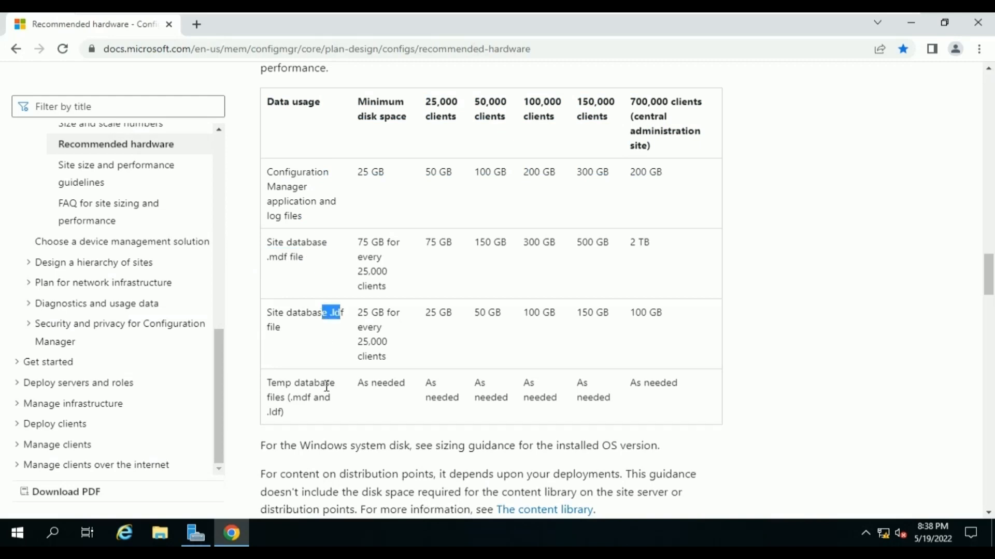
left_click_drag(289, 415, 268, 384)
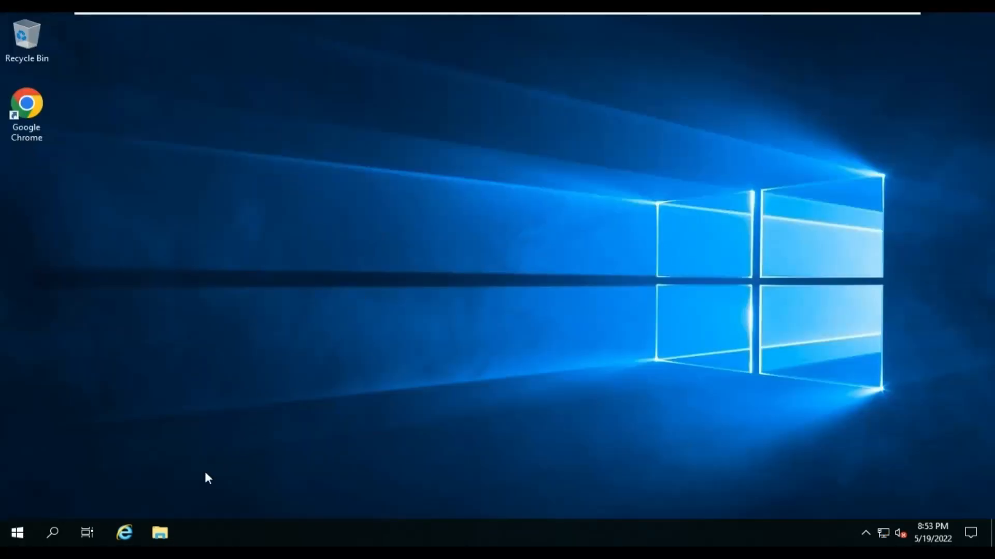
Open File Explorer at This PC and open the SQL_DATA (D:) drive.
left_click(161, 543)
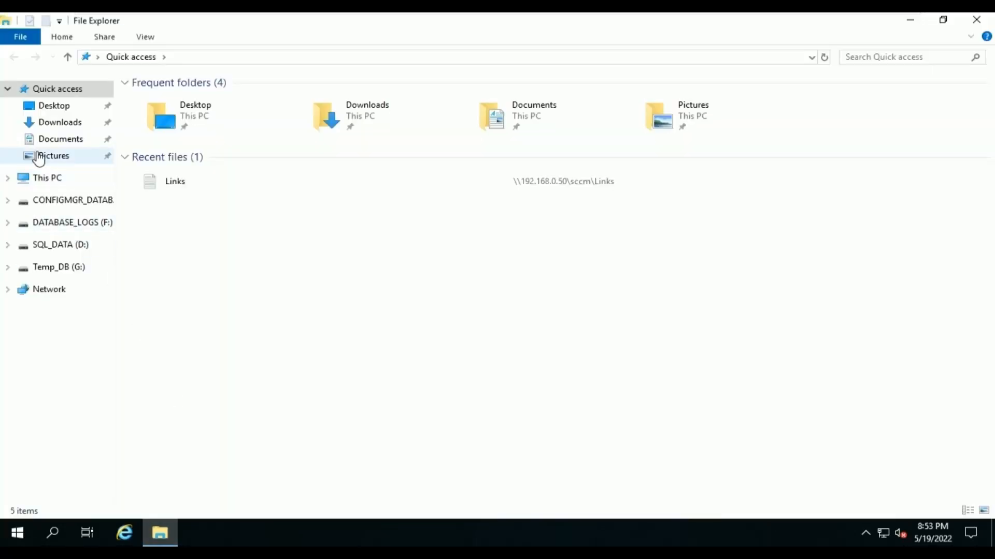
left_click(74, 181)
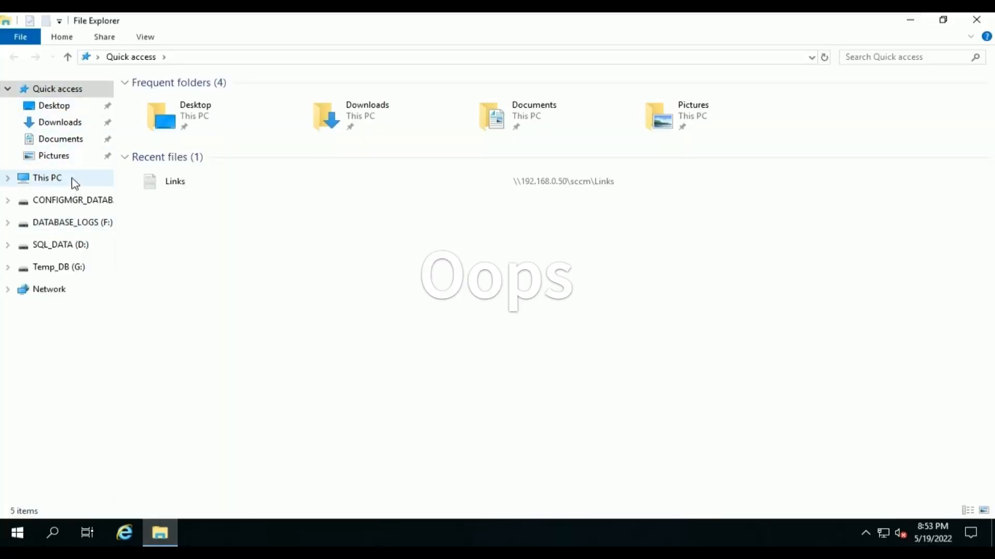
mouse_move(82, 16)
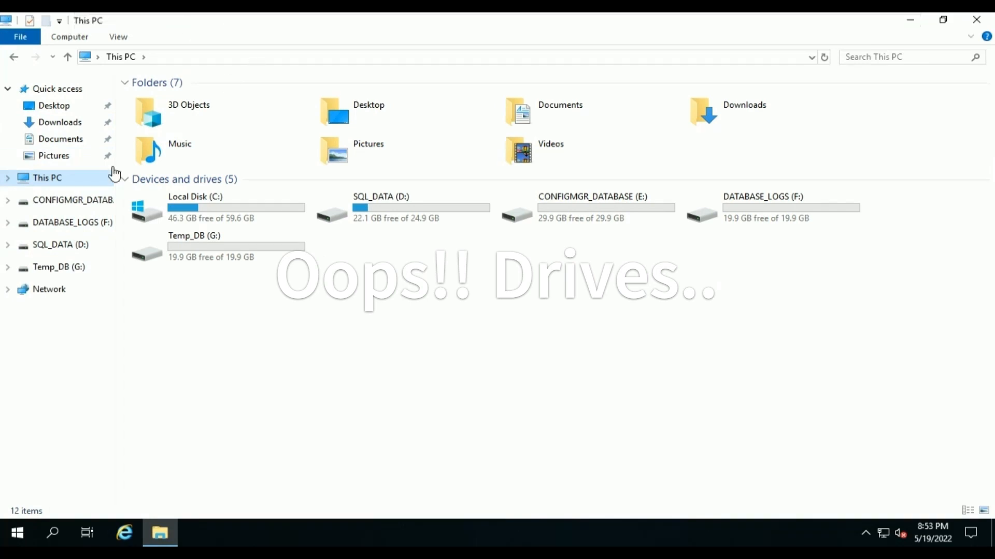
left_click(417, 212)
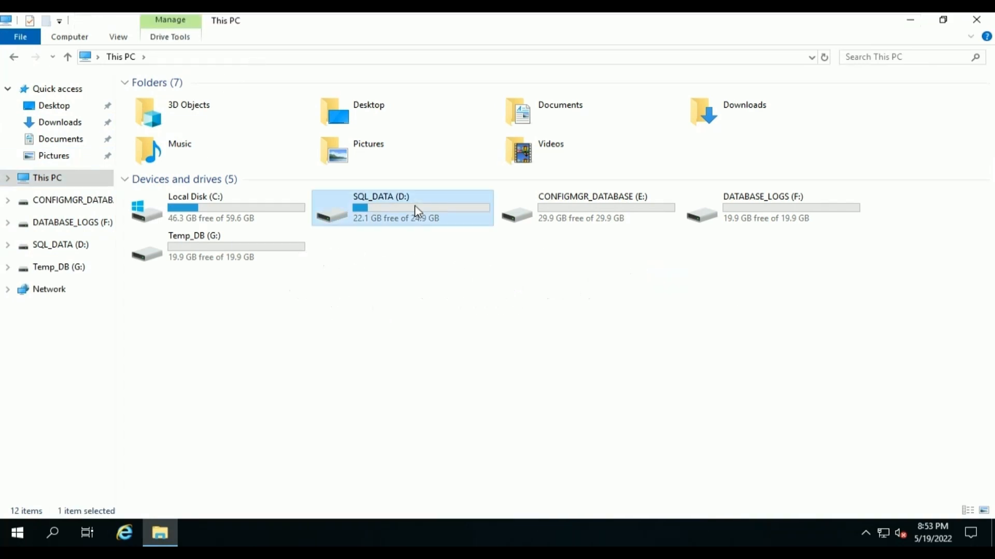
double_click(418, 212)
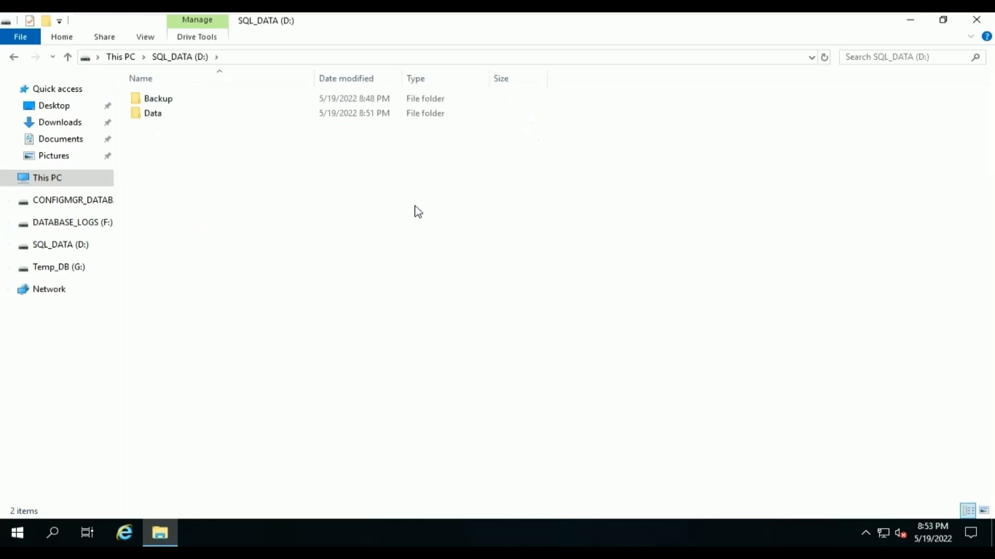
Inspect the MSSQL folder on CONFIGMGR_DATABASE (E:), then return to the drives list.
key("alt+Left")
key("Right")
key("Return")
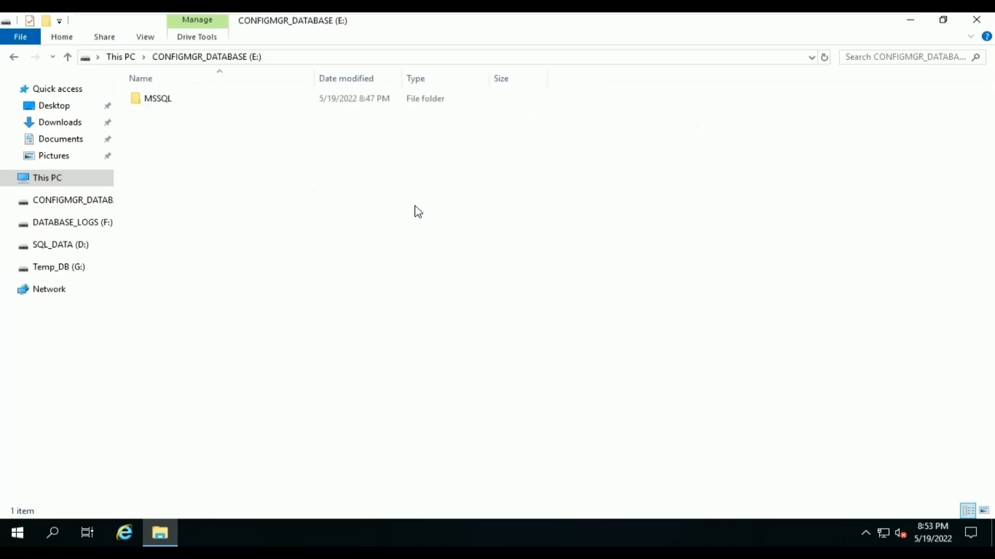
key("Down")
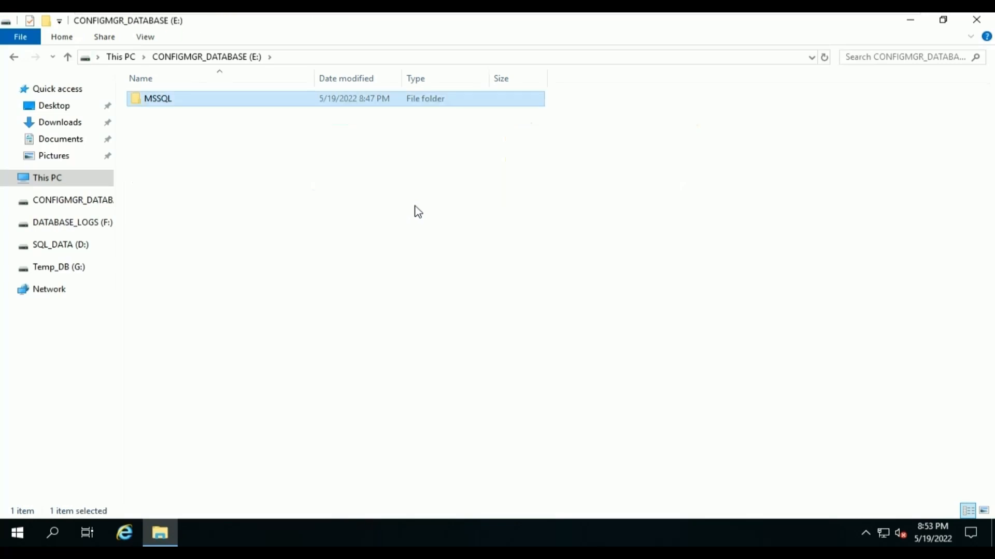
key("Return")
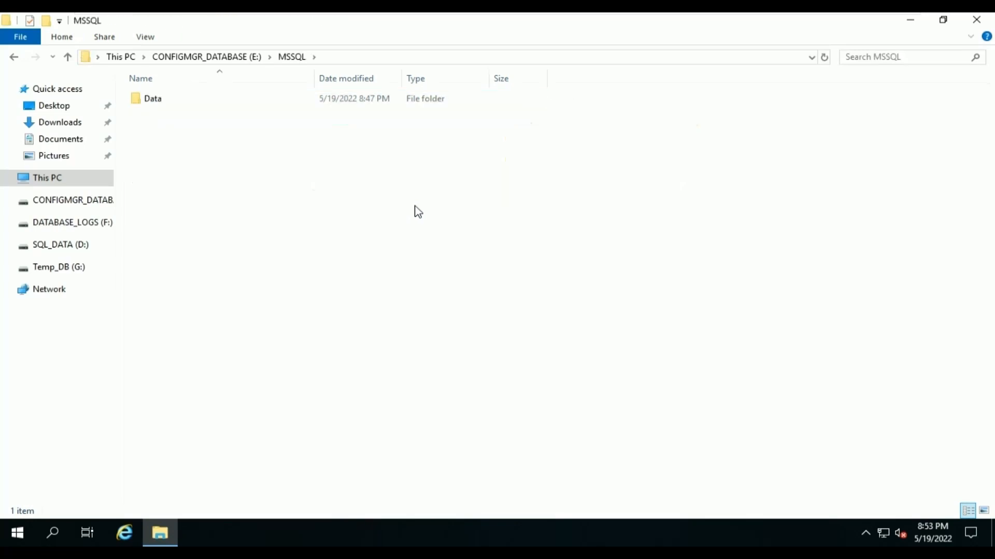
key("alt+Left")
key("alt+Left")
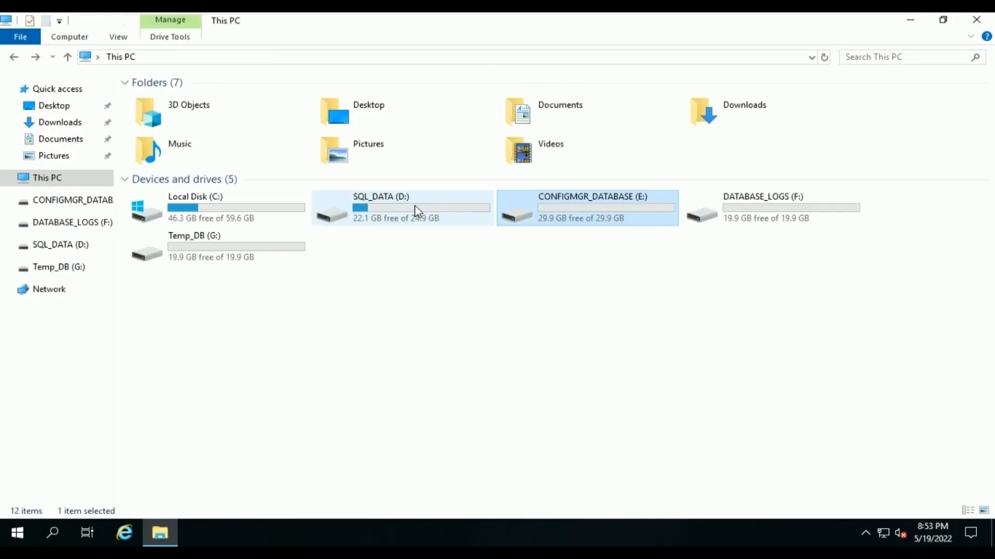
Inspect F:\MSSQL on DATABASE_LOGS (F:), then go back up to This PC.
key("Right")
key("Return")
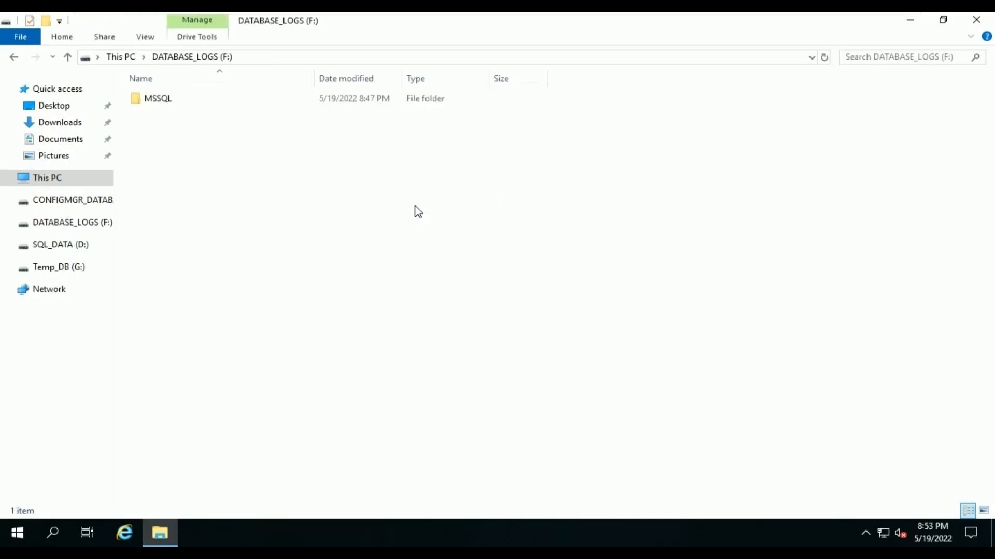
key("Down")
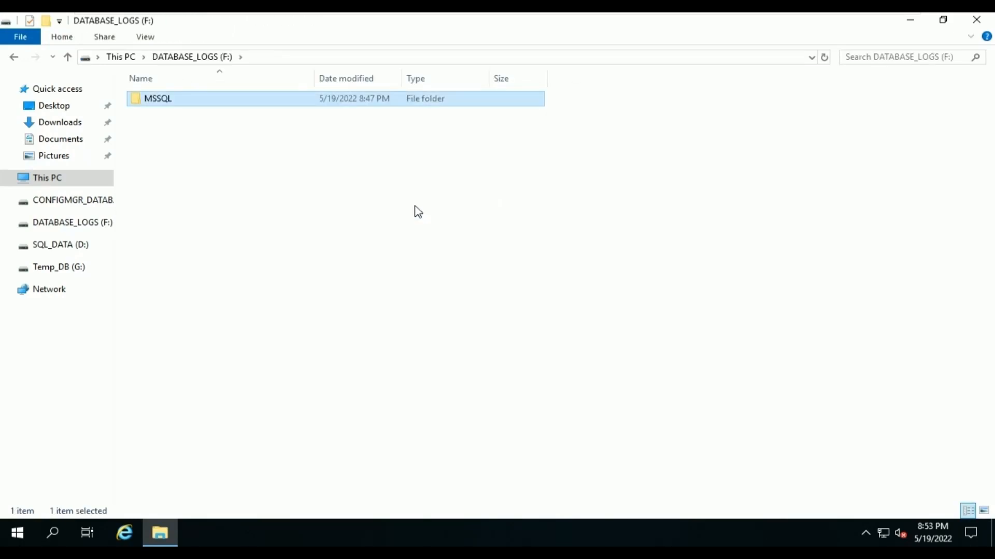
key("Return")
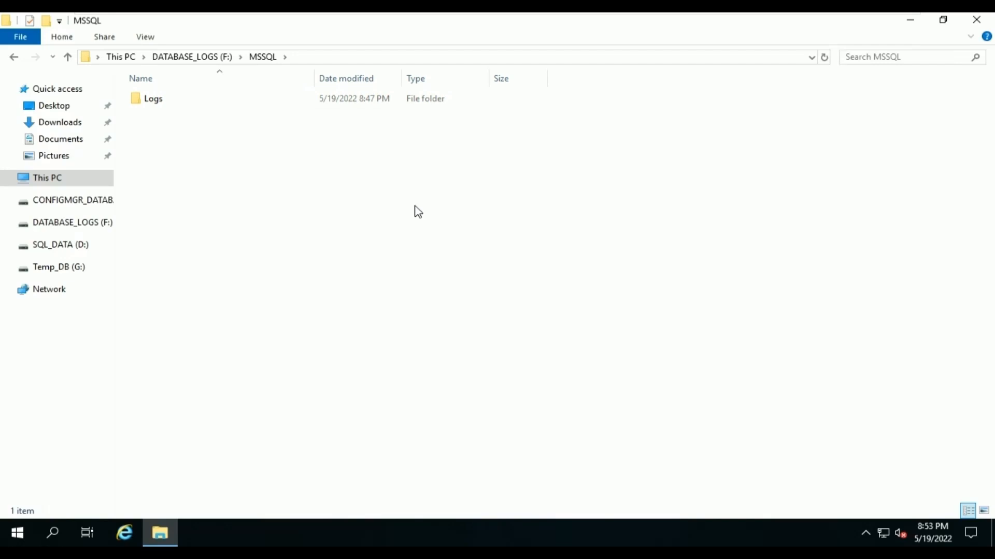
key("BackSpace")
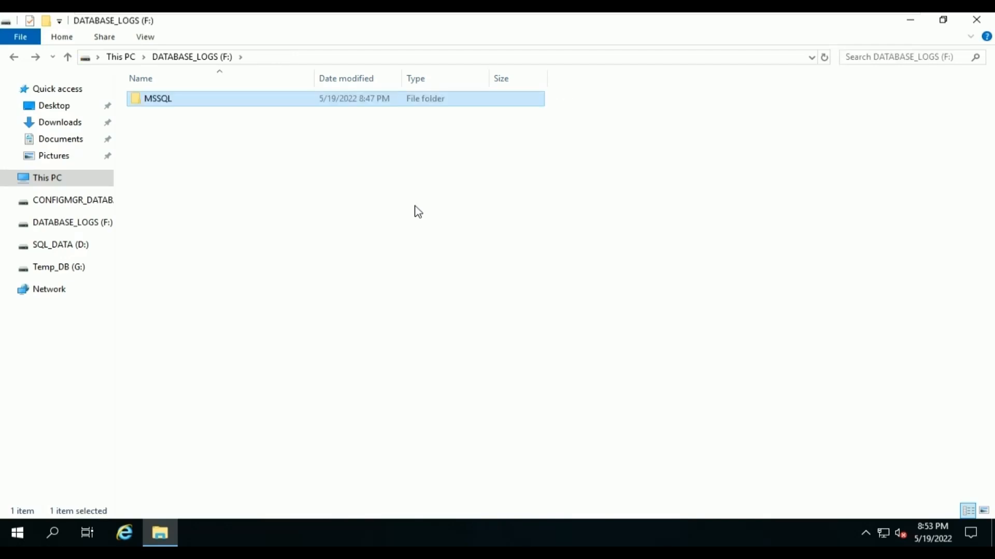
key("alt+Up")
Inspect G:\MSSQL on Temp_DB (G:) and return to the drive root.
key("Right")
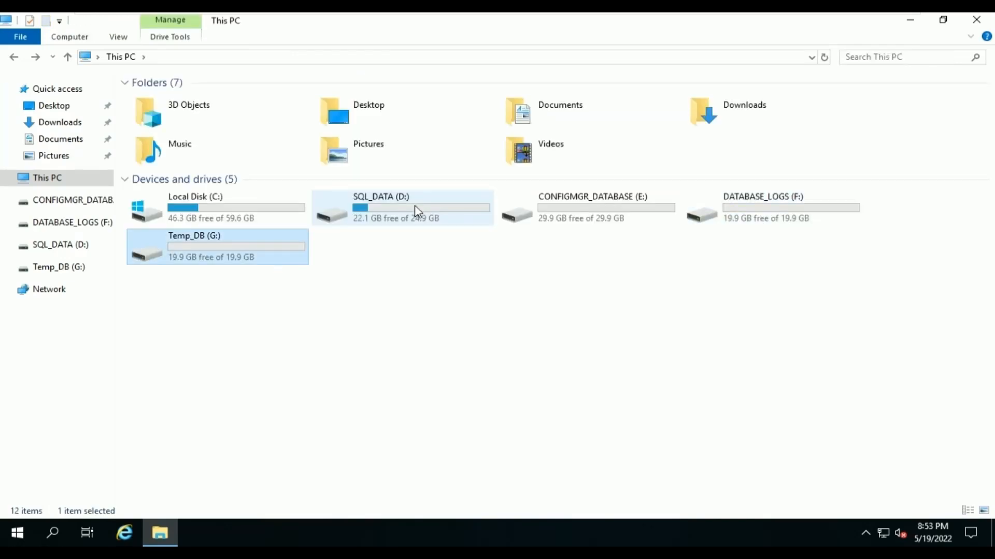
key("Return")
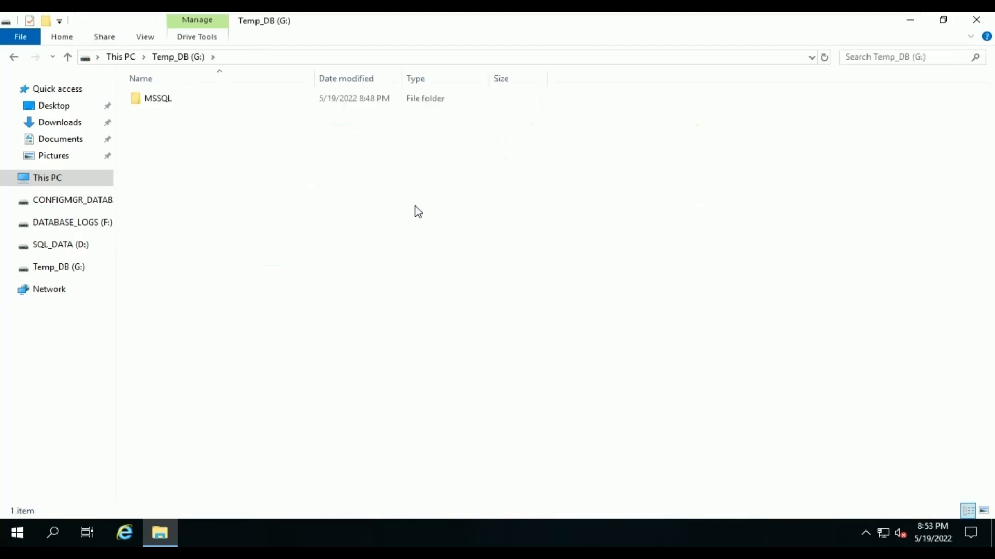
key("Down")
key("Return")
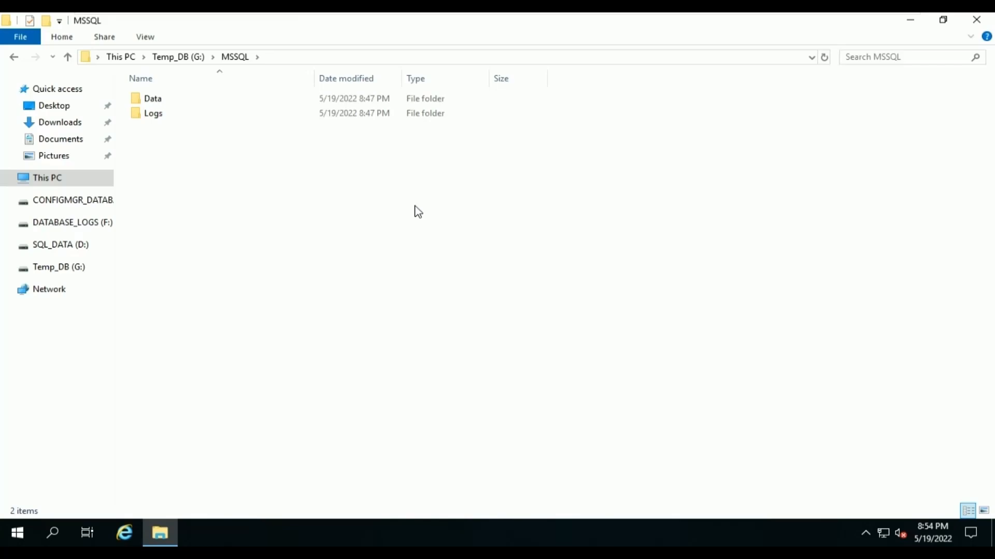
key("BackSpace")
key("BackSpace")
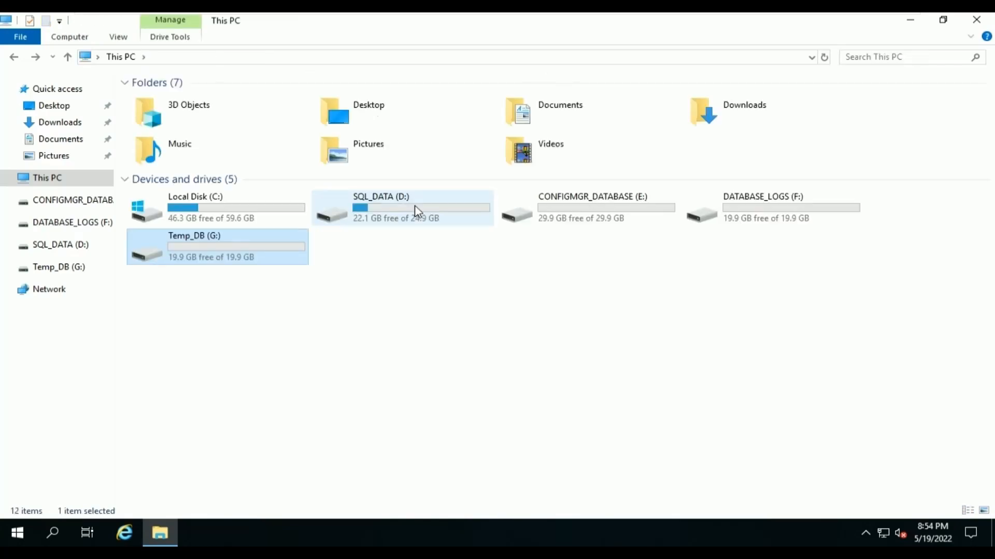
Mount SQLServer2017-x64-ENU.iso from the Data folder on SQL_DATA (D:).
double_click(417, 211)
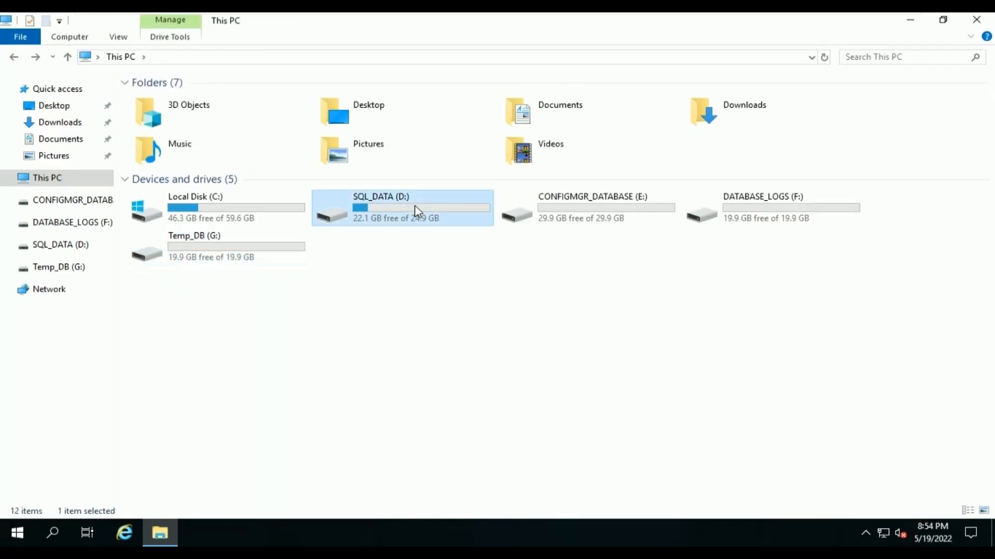
left_click(281, 115)
double_click(281, 115)
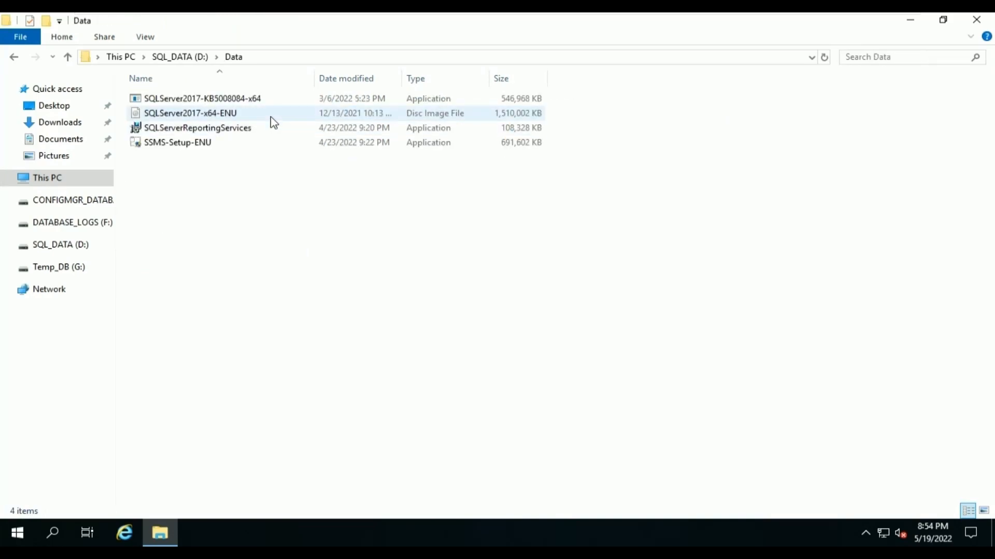
left_click(270, 117)
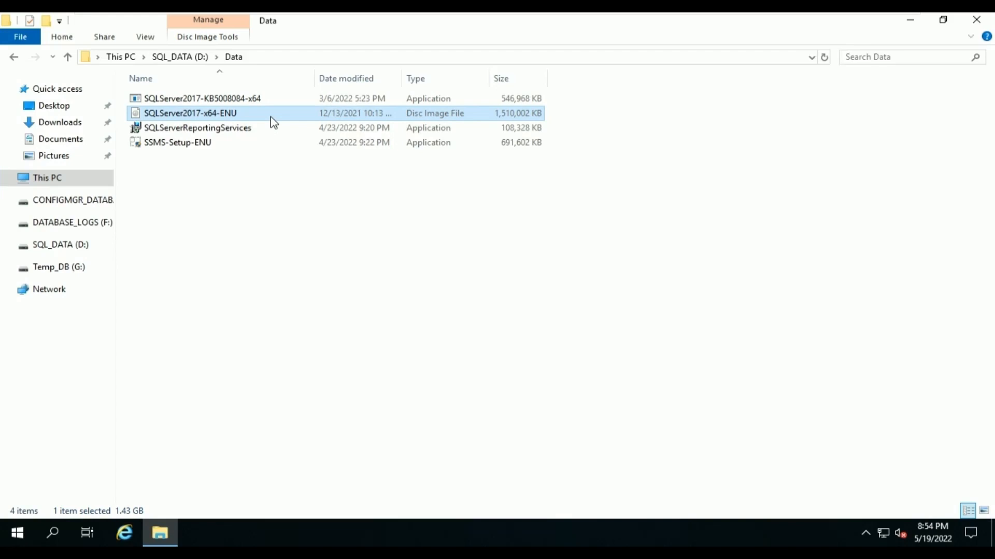
right_click(272, 121)
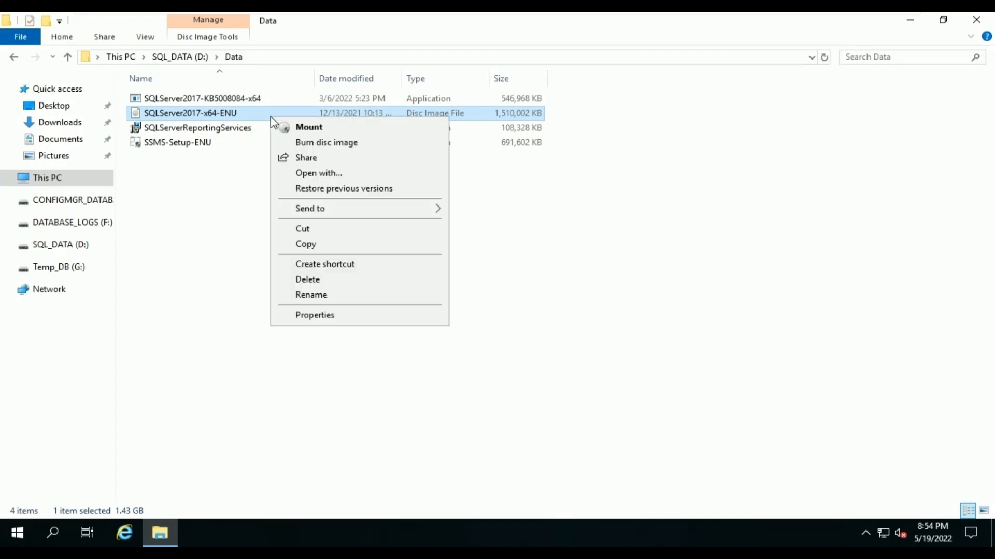
left_click(317, 134)
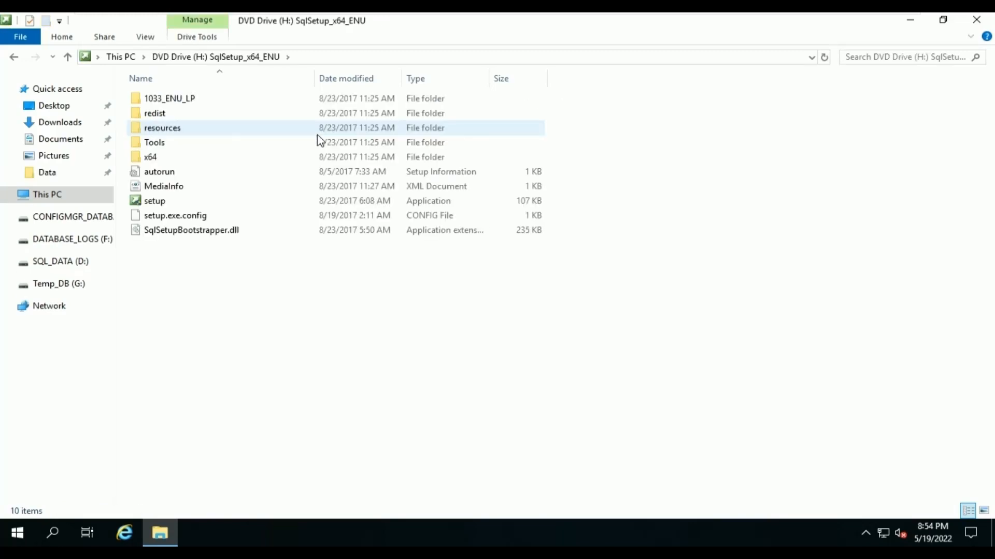
Run setup.exe from the mounted DVD drive and approve the UAC prompt.
double_click(309, 197)
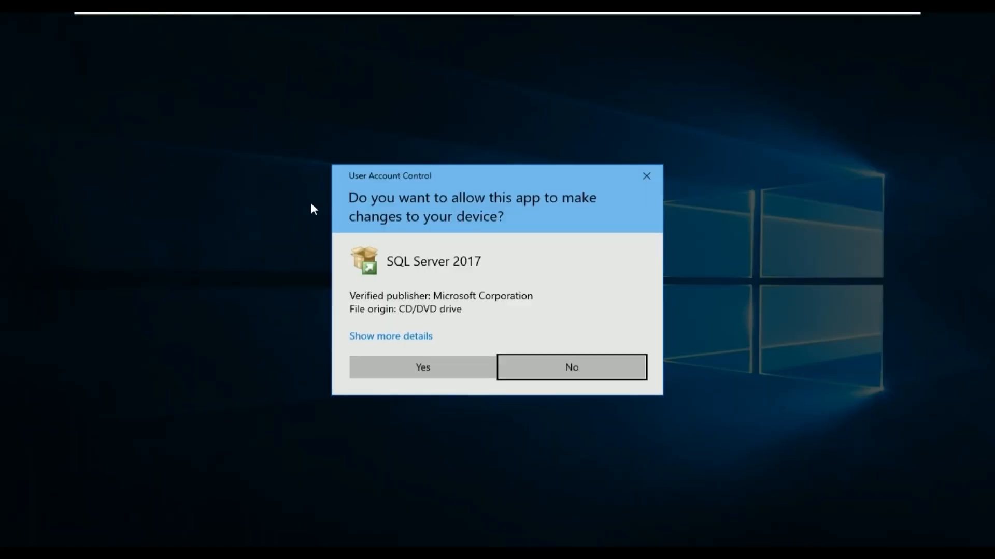
left_click(396, 368)
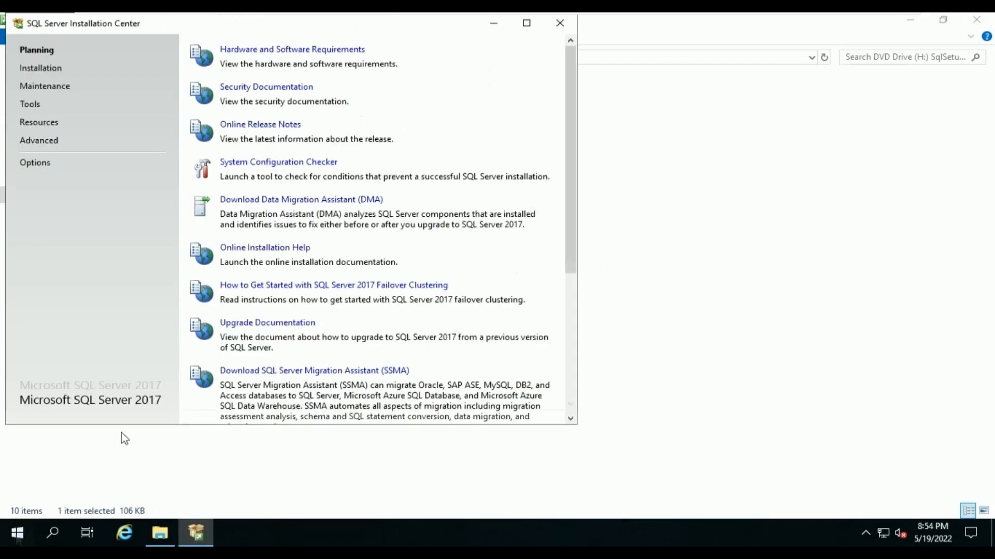
Open an elevated Windows PowerShell and switch to a cmd prompt.
right_click(17, 539)
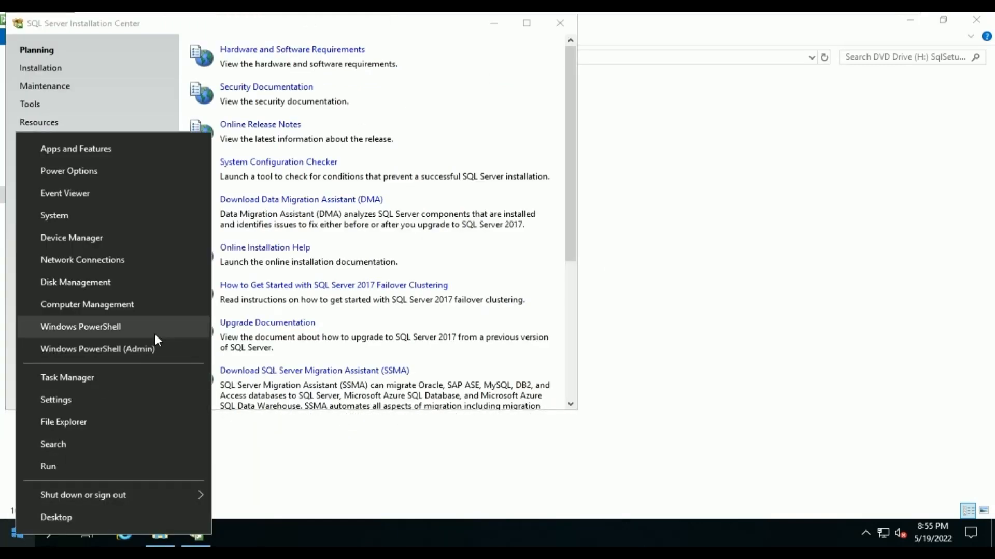
left_click(149, 353)
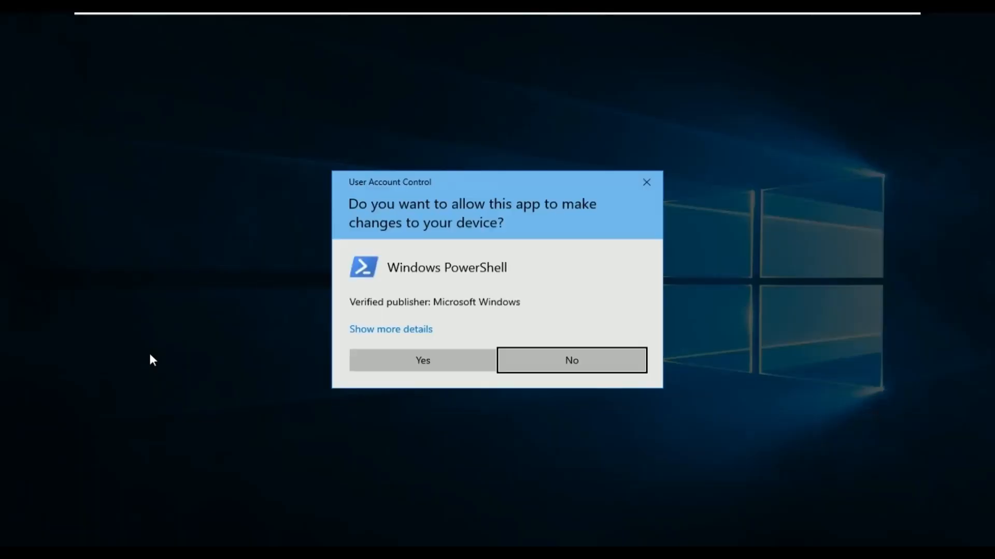
left_click(415, 364)
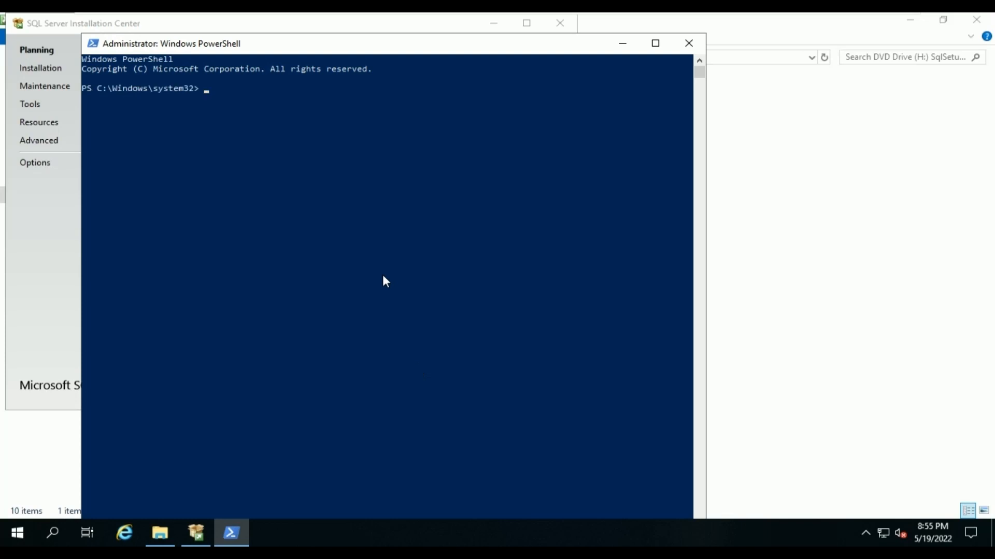
type("cmd")
key("Return")
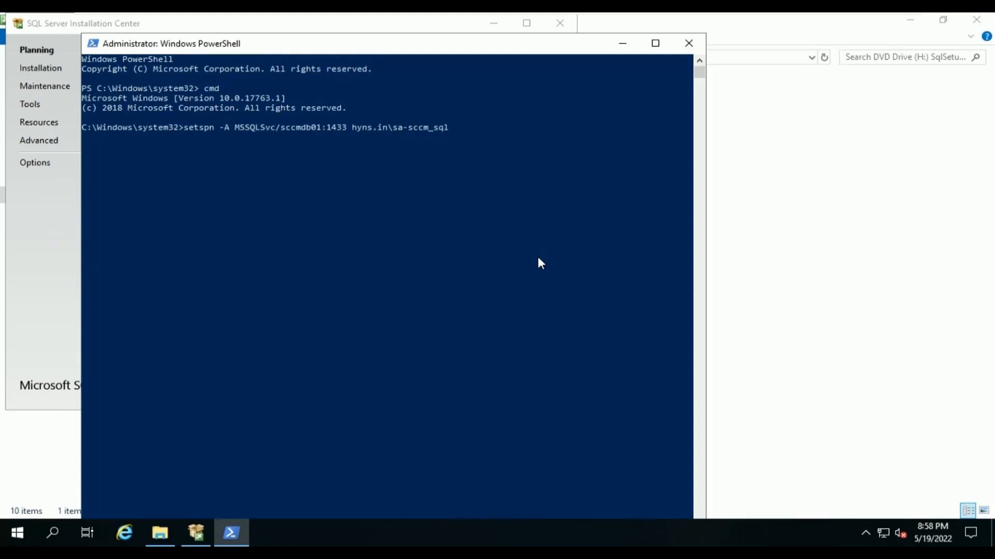
Register SPNs MSSQLSvc/sccmdb01:1433 and MSSQLSvc/sccmdb01.hyns.in:1433 with setspn -A, then close the window.
key("Return")
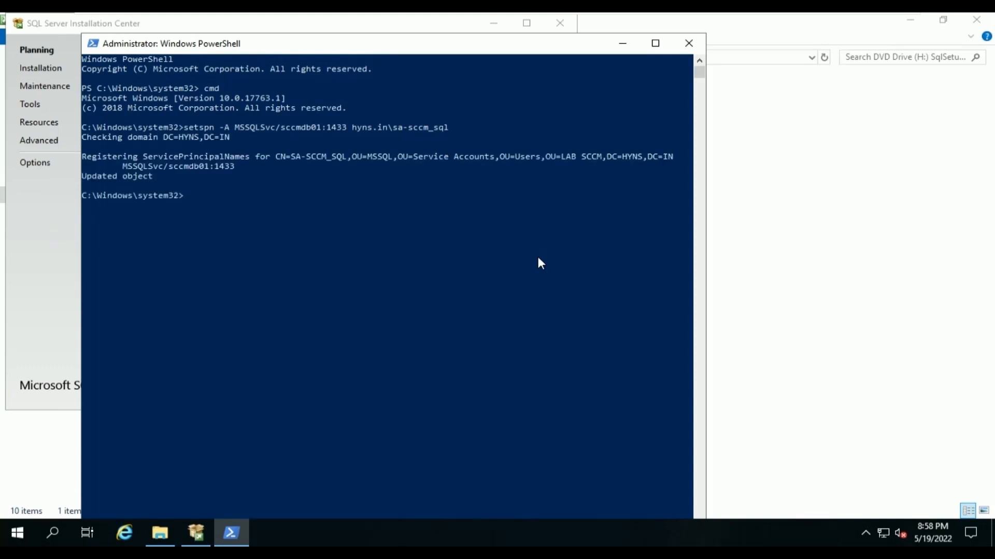
key("Up")
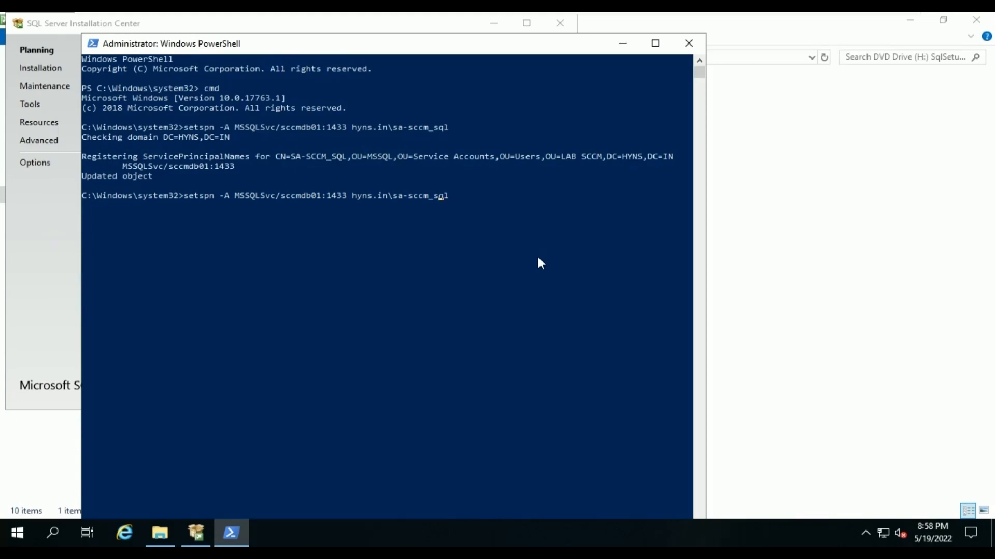
key("Left")
key("Left")
key("Left")
key("Left")
key("Left")
key("Left")
key("Left")
key("Left")
key("Left")
key("Left")
key("Left")
type(".")
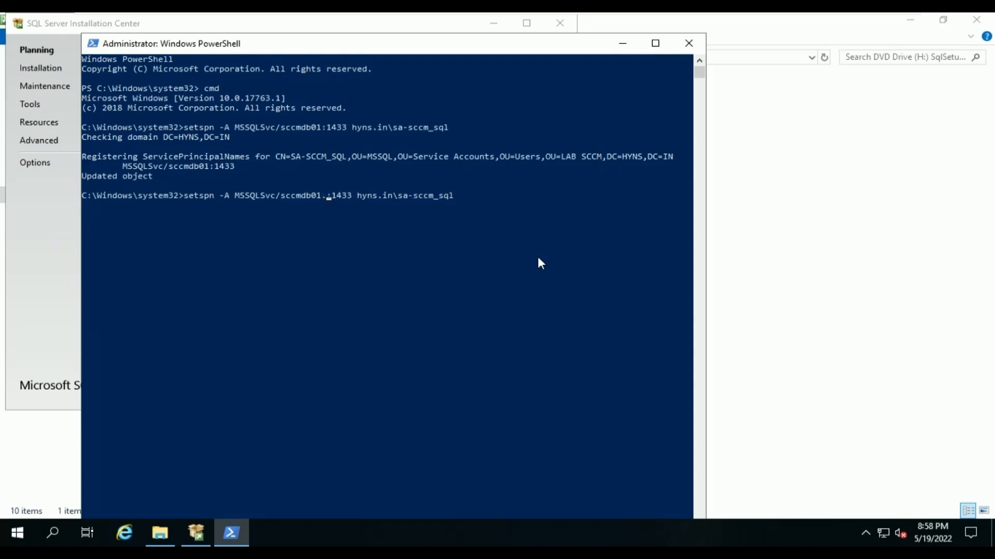
type("hyns.")
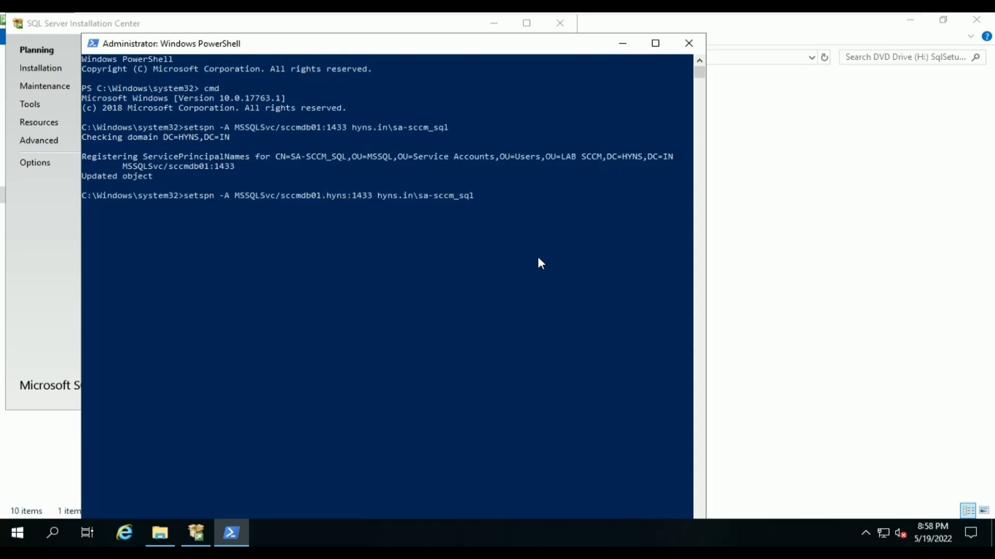
type("in")
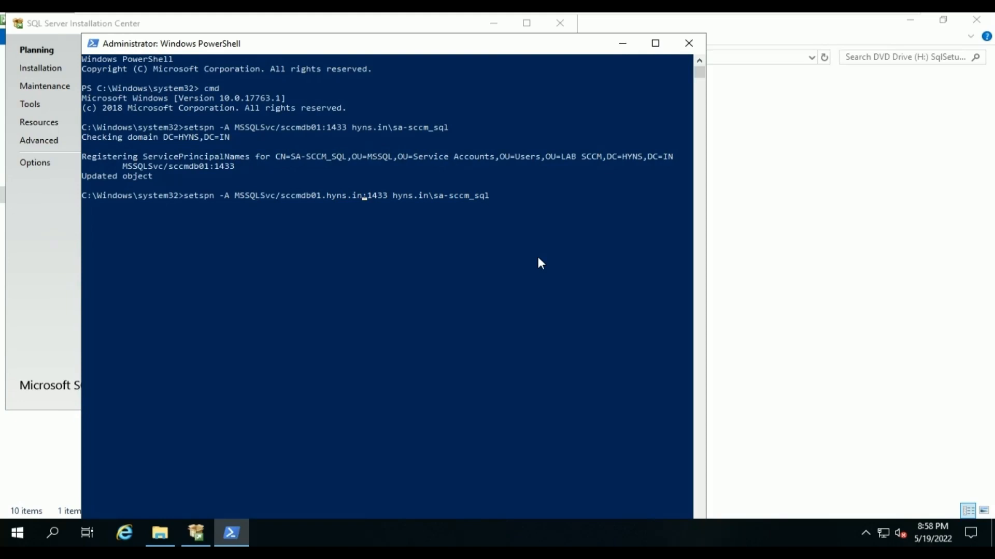
key("Return")
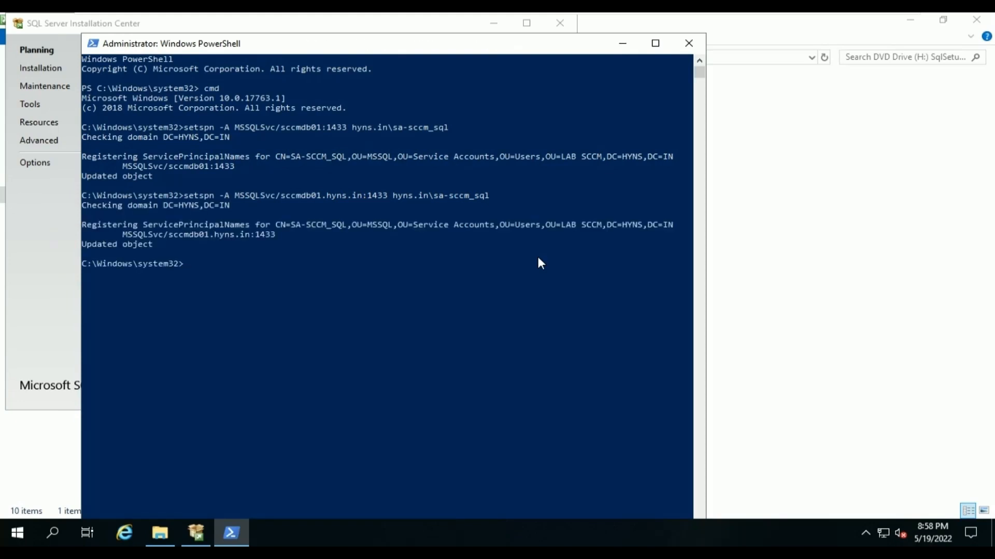
left_click(689, 43)
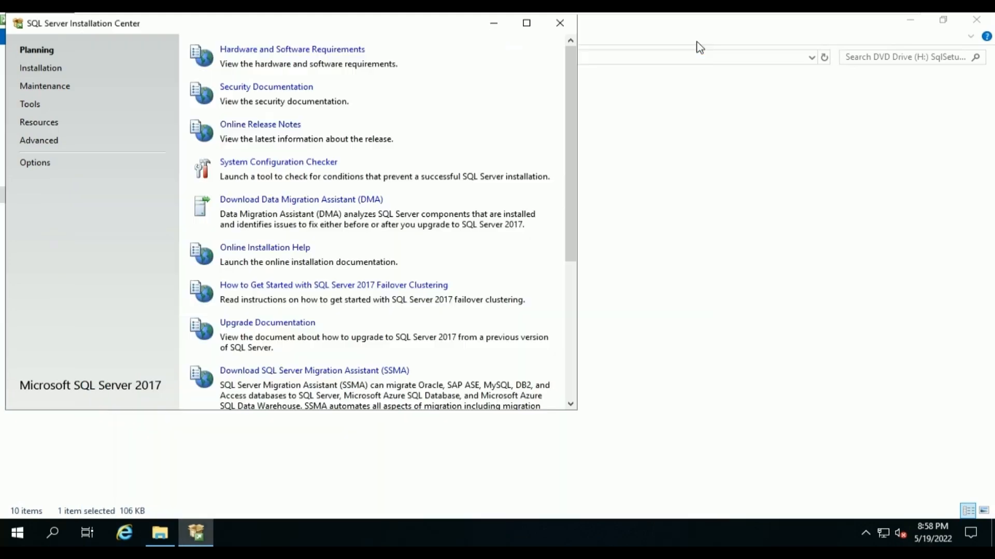
Start a new stand-alone installation on Evaluation edition, accept the license, and pass Microsoft Update and Install Rules.
left_click(59, 75)
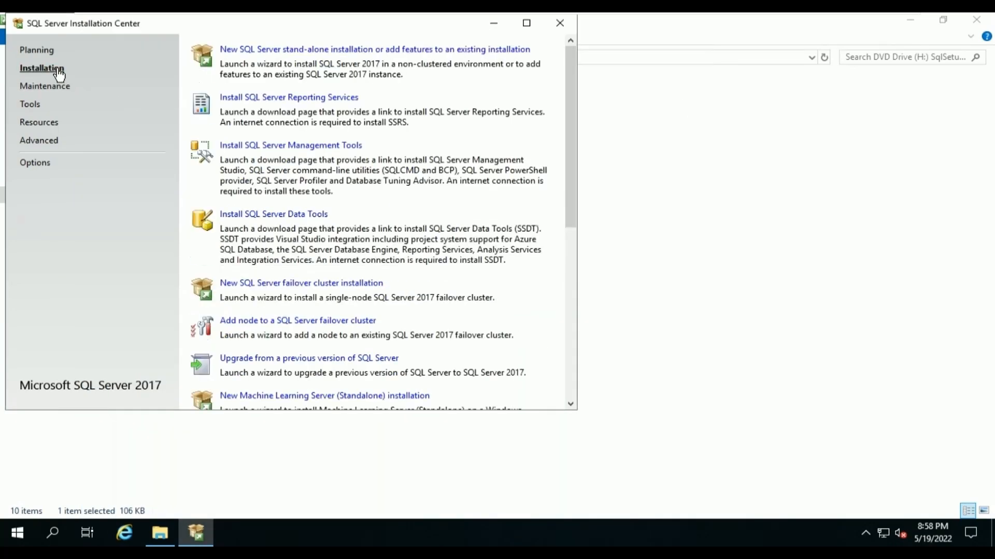
left_click(304, 52)
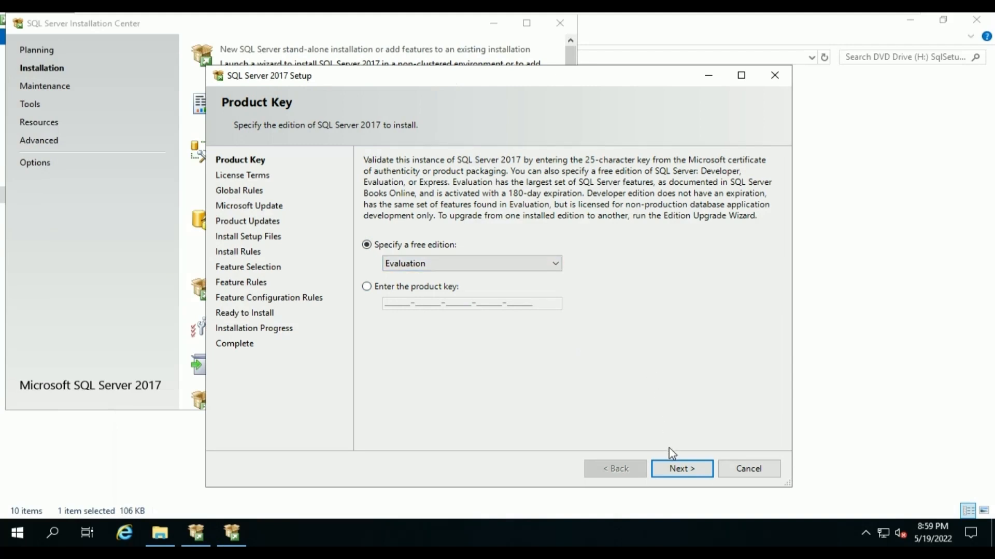
left_click(680, 472)
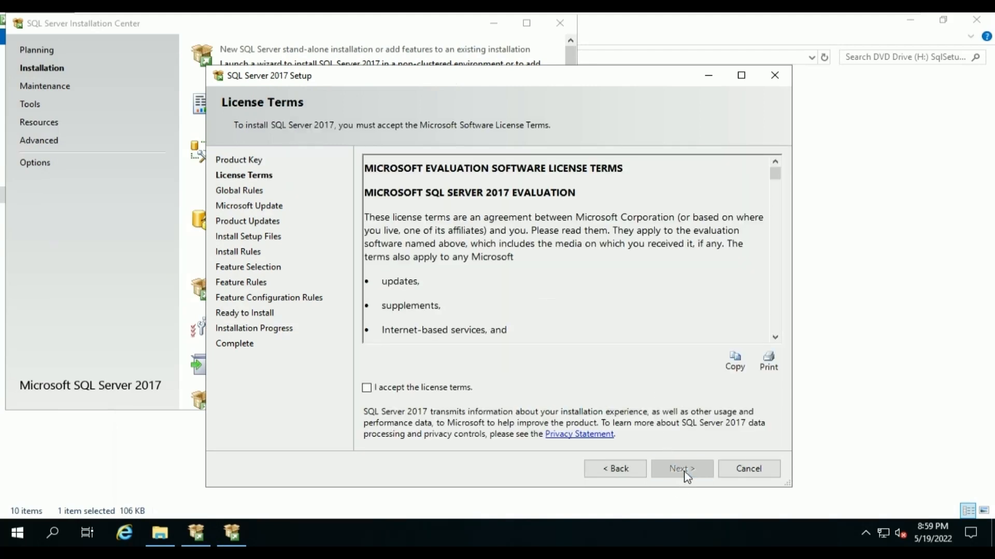
left_click(430, 390)
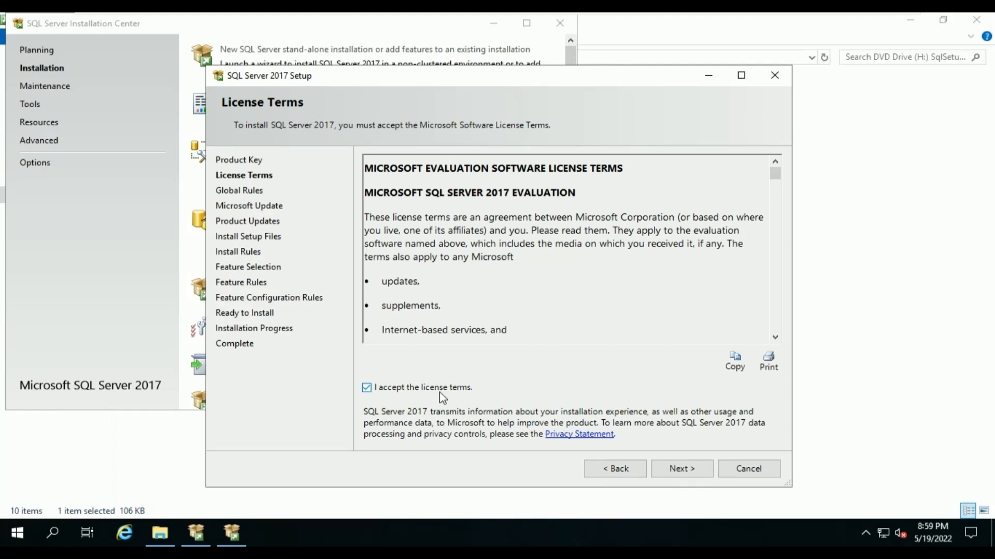
left_click(669, 466)
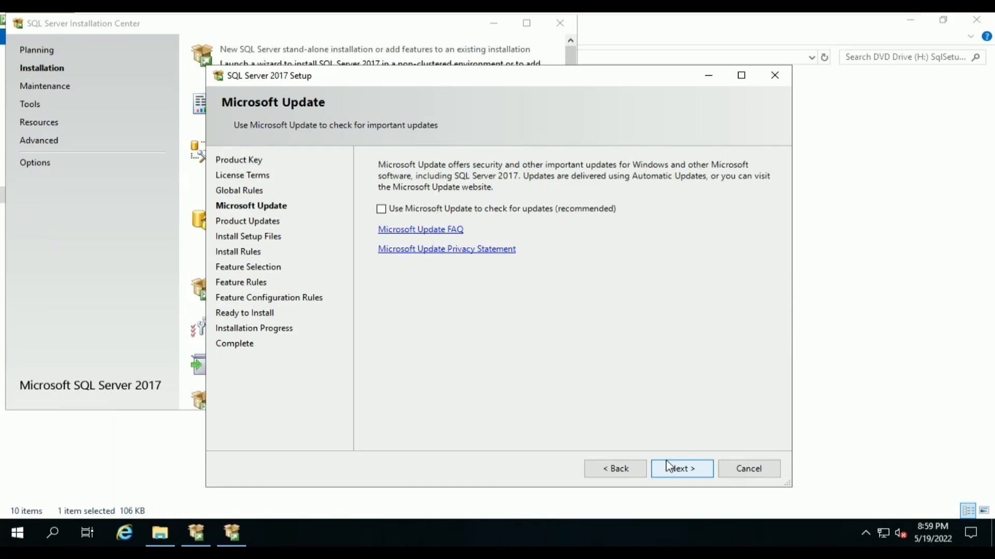
left_click(668, 463)
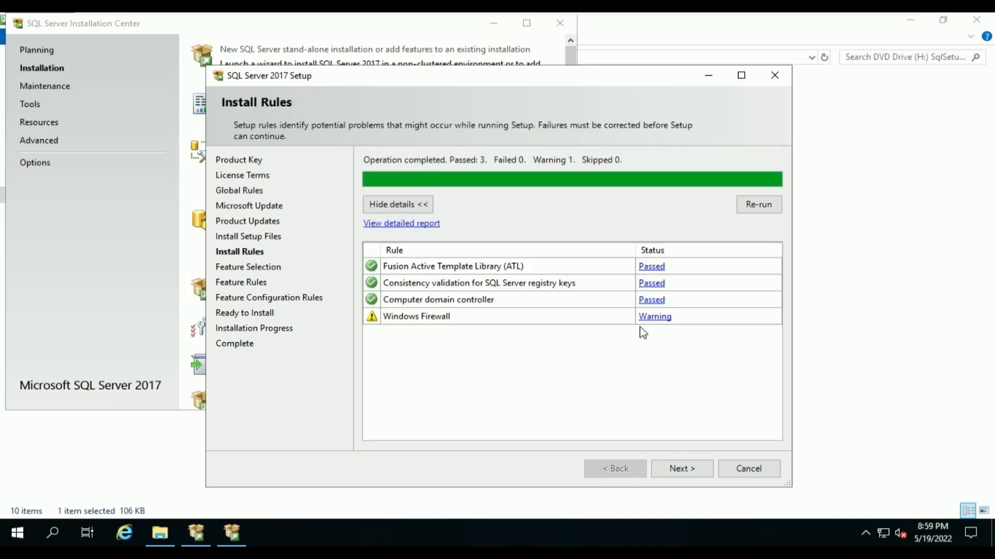
left_click(682, 469)
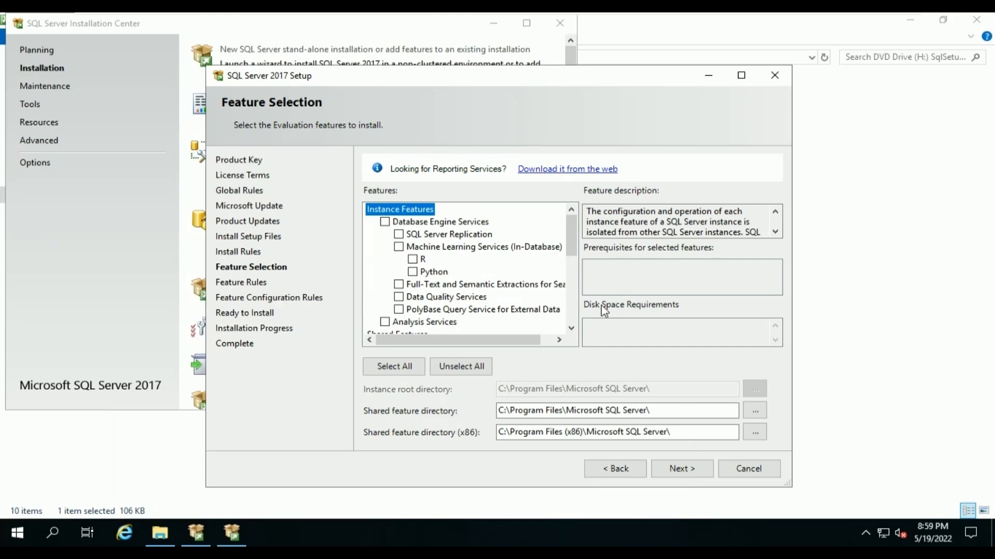
Select only Database Engine Services and keep the default MSSQLSERVER instance.
left_click(385, 222)
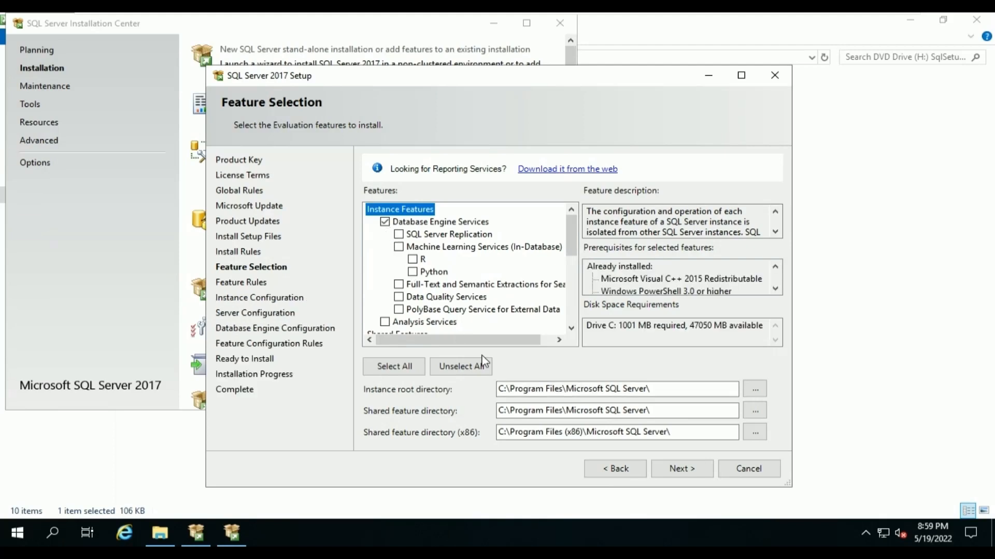
left_click(695, 476)
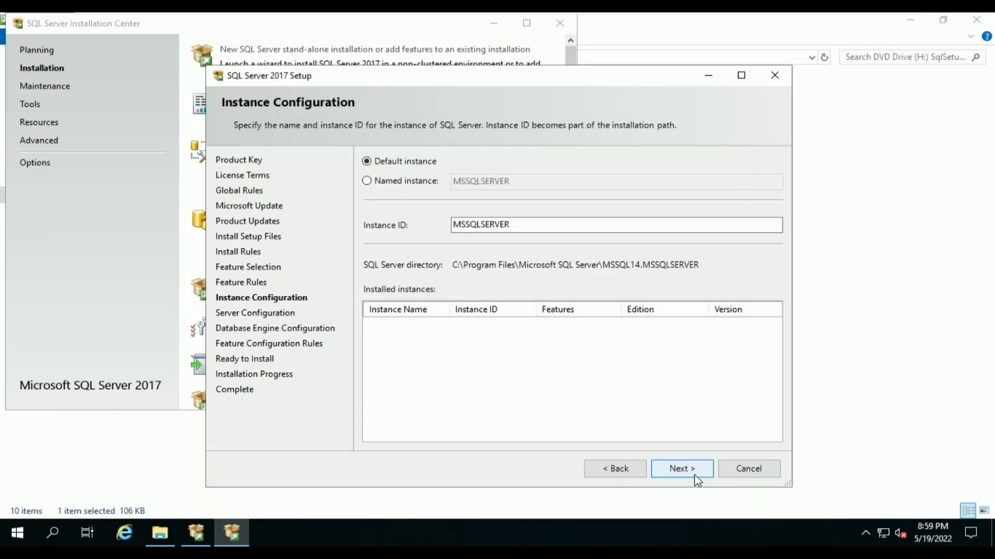
left_click(695, 475)
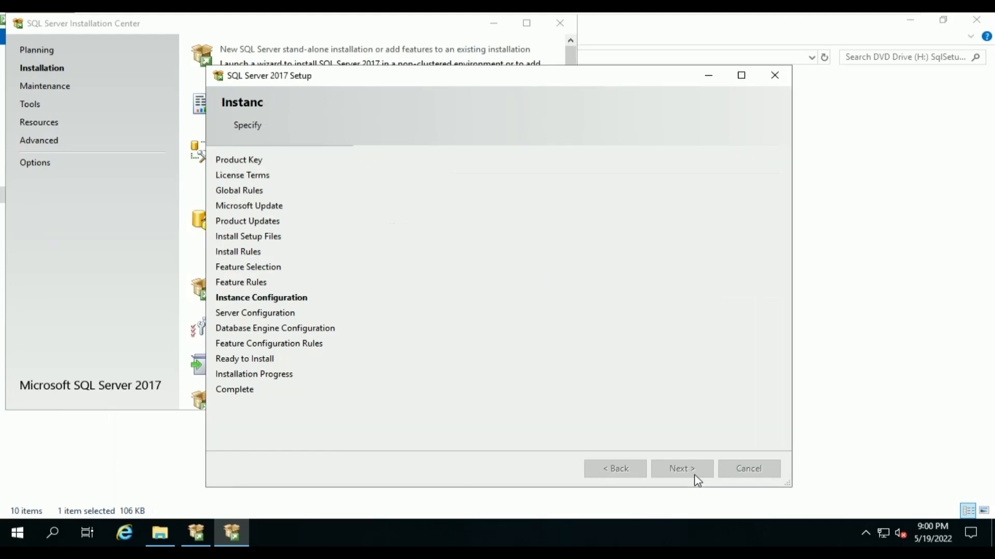
left_click(618, 222)
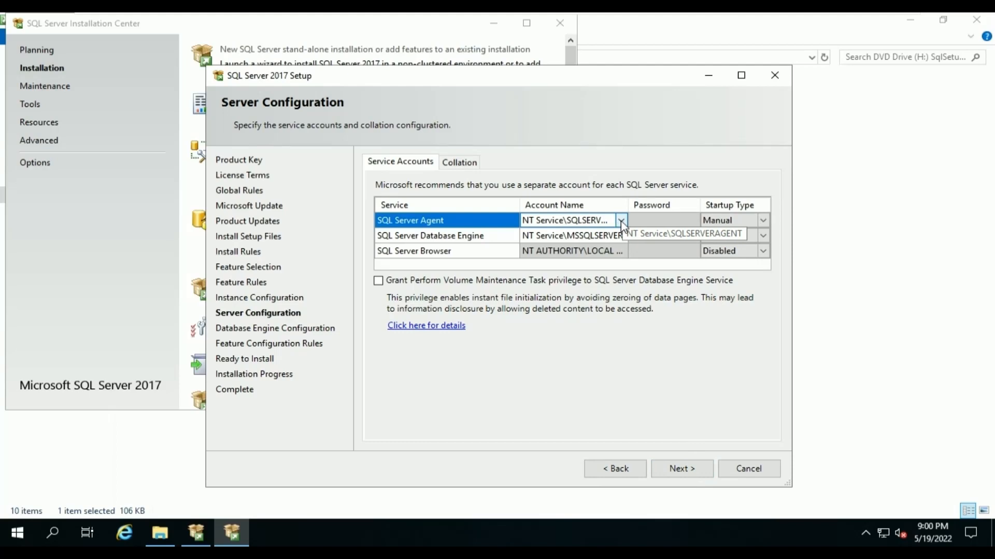
Set the SQL Server Agent account to the domain SQL service account found by searching 'sa'.
left_click(621, 224)
left_click(620, 221)
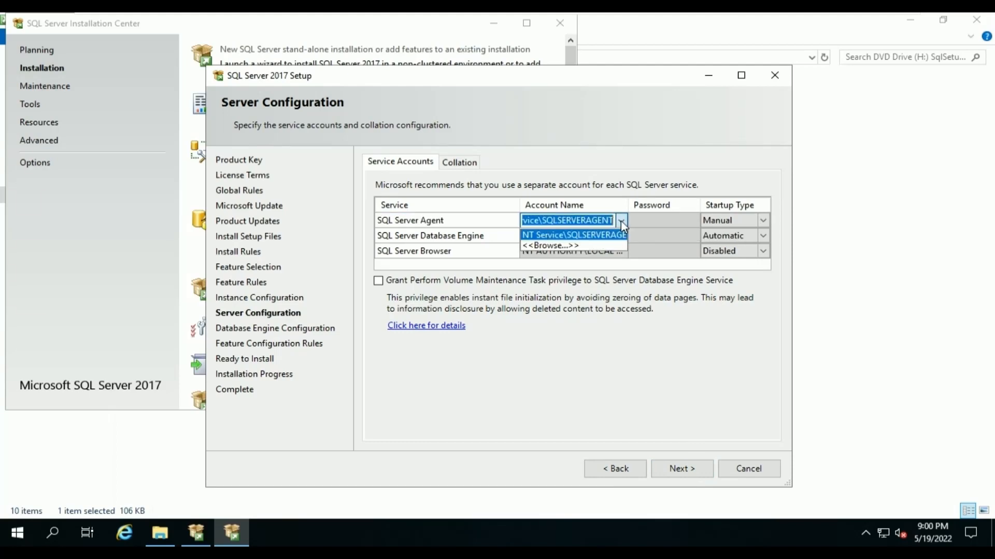
left_click(600, 243)
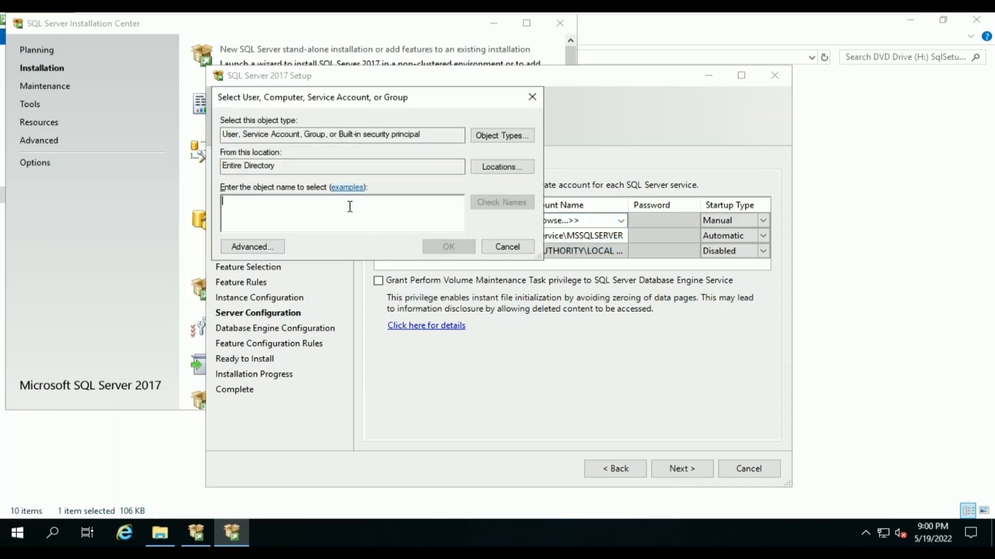
type("sa")
left_click(517, 202)
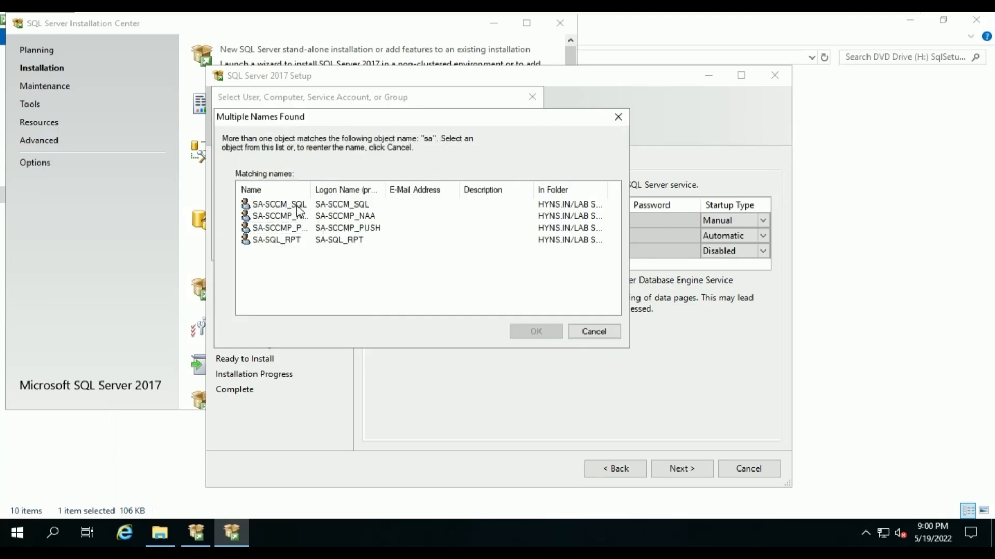
left_click(292, 207)
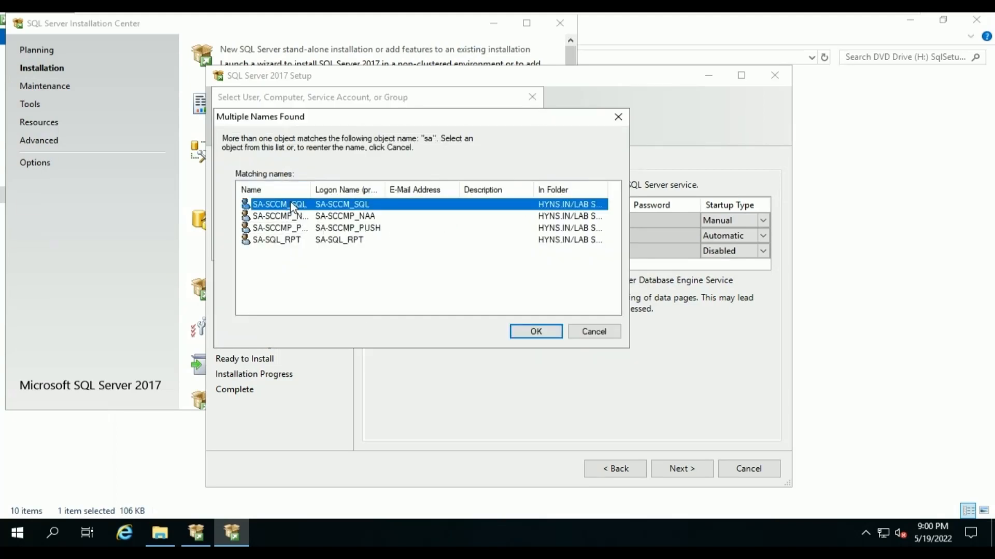
left_click(533, 332)
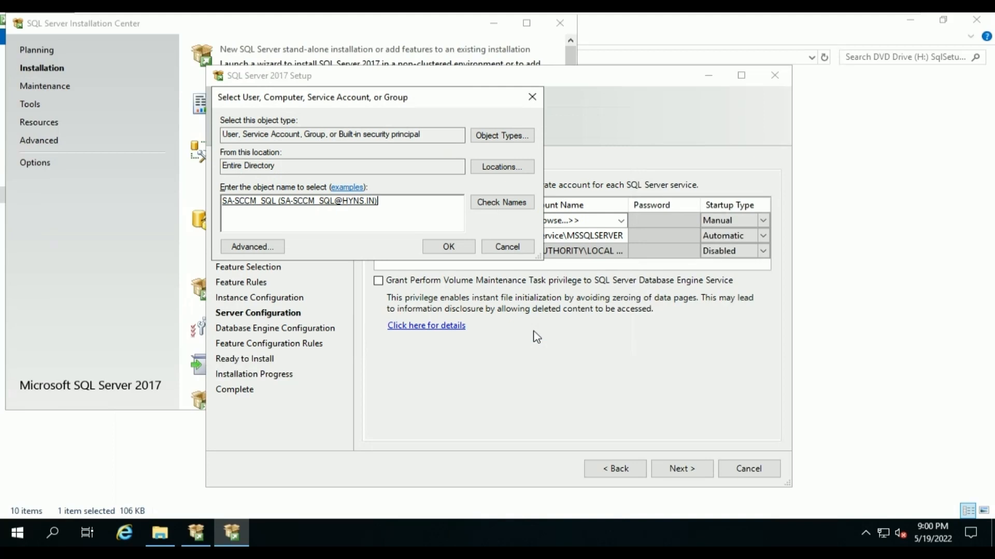
left_click(443, 247)
Set the Database Engine account to the same domain SQL service account via directory search.
left_click(570, 236)
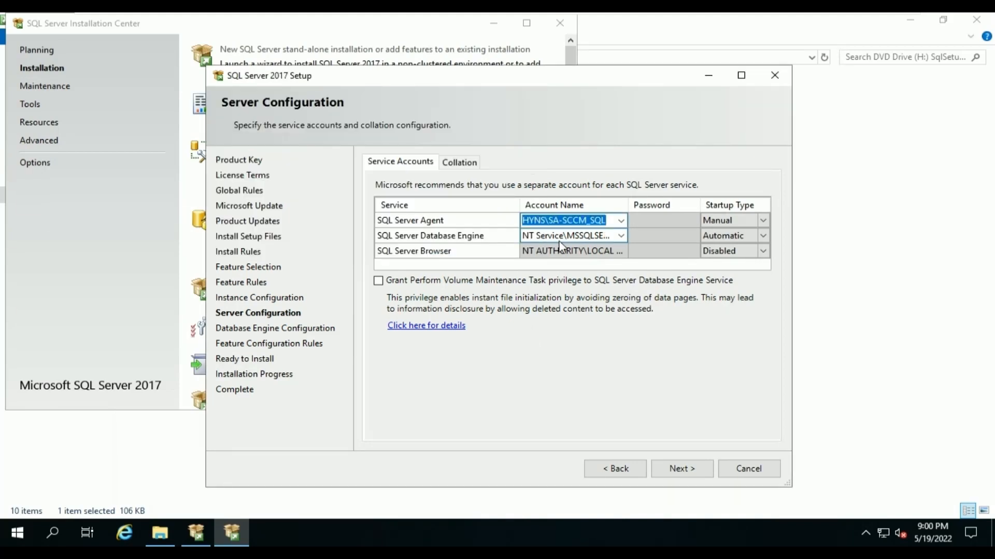
left_click(594, 238)
left_click(621, 237)
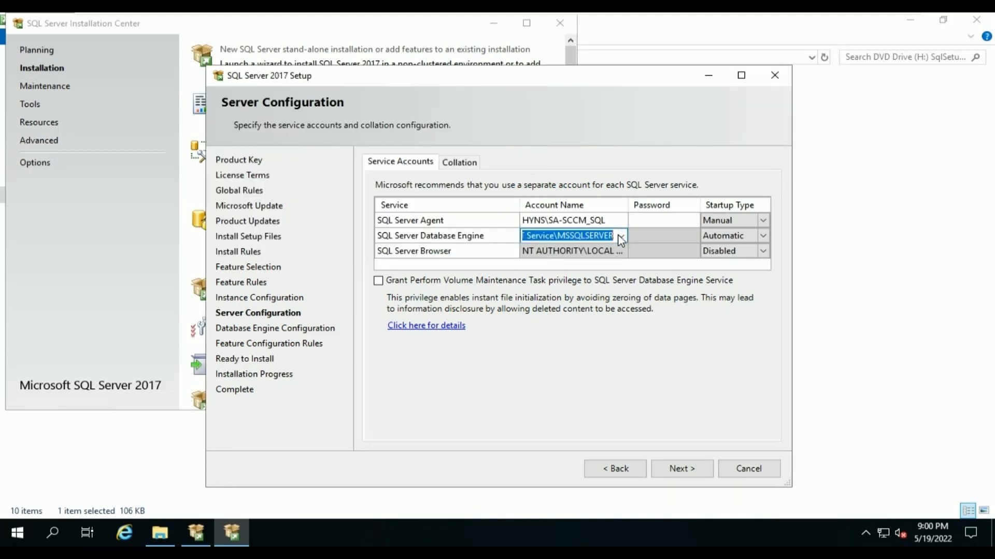
left_click(621, 237)
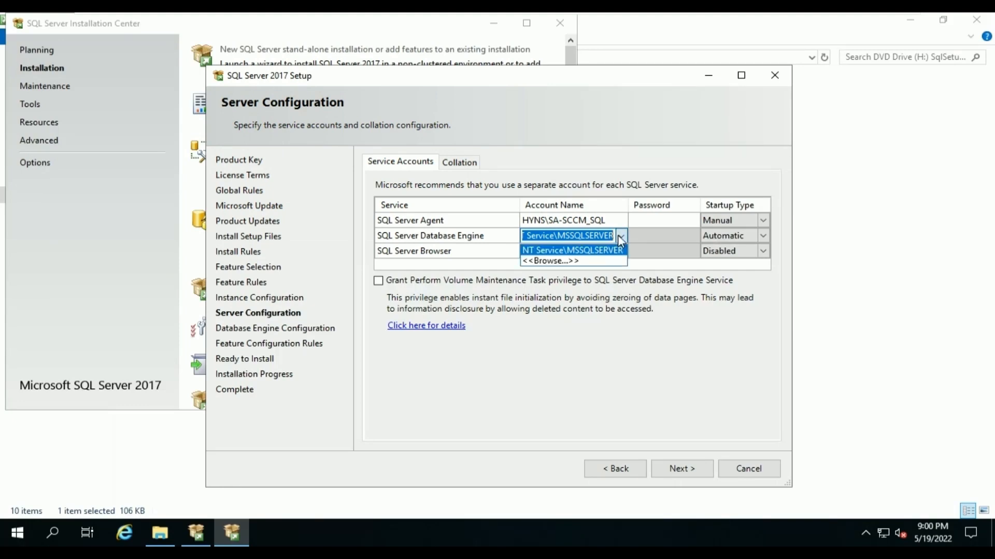
left_click(613, 266)
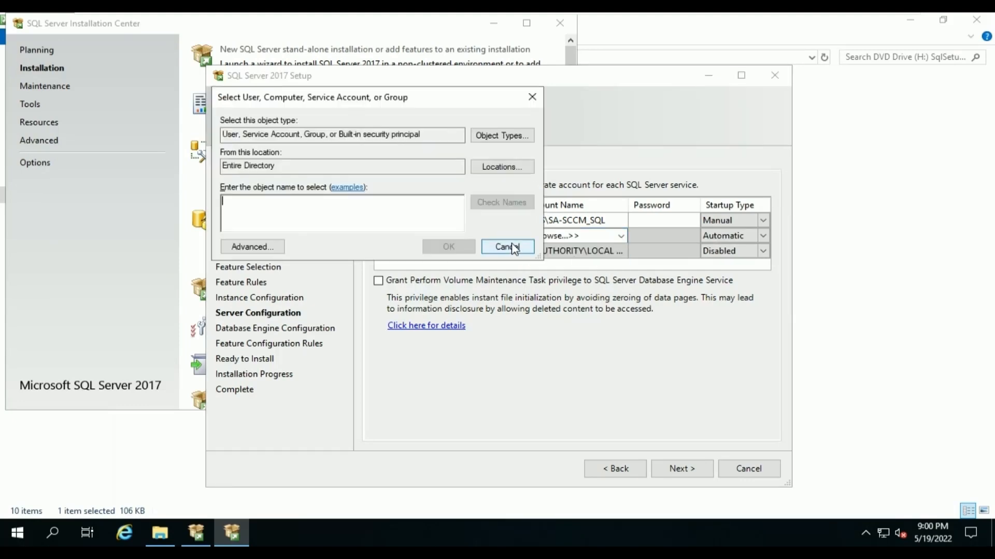
type("sa")
left_click(493, 202)
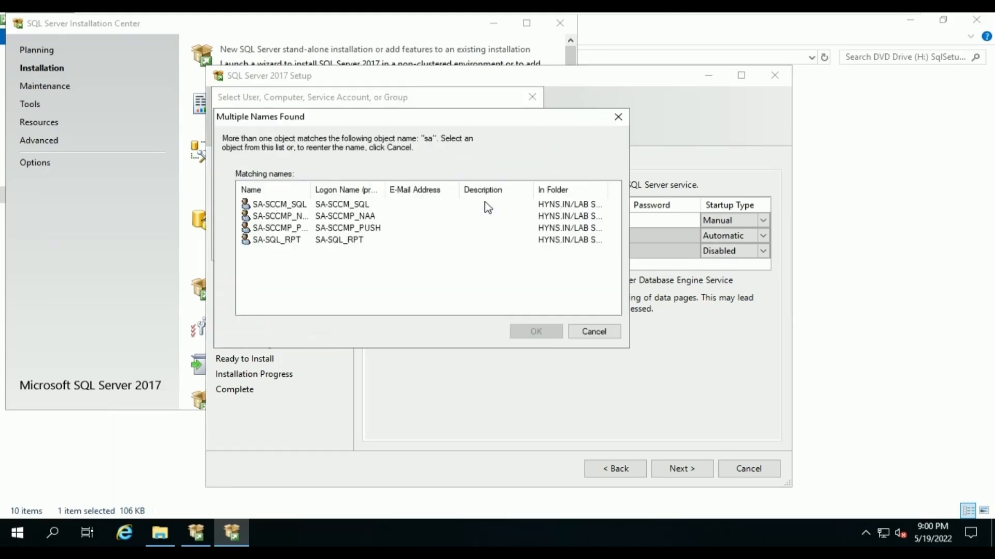
left_click(317, 205)
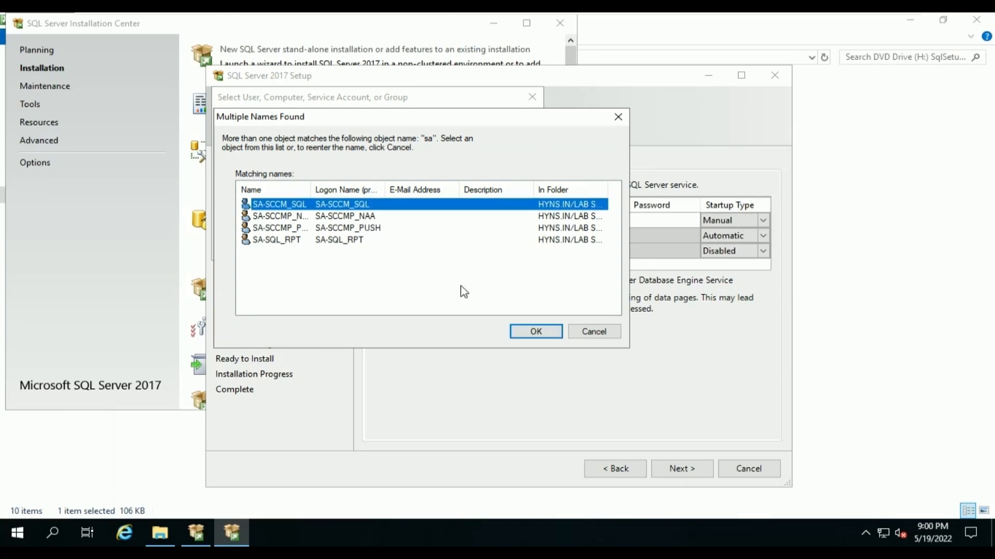
left_click(535, 332)
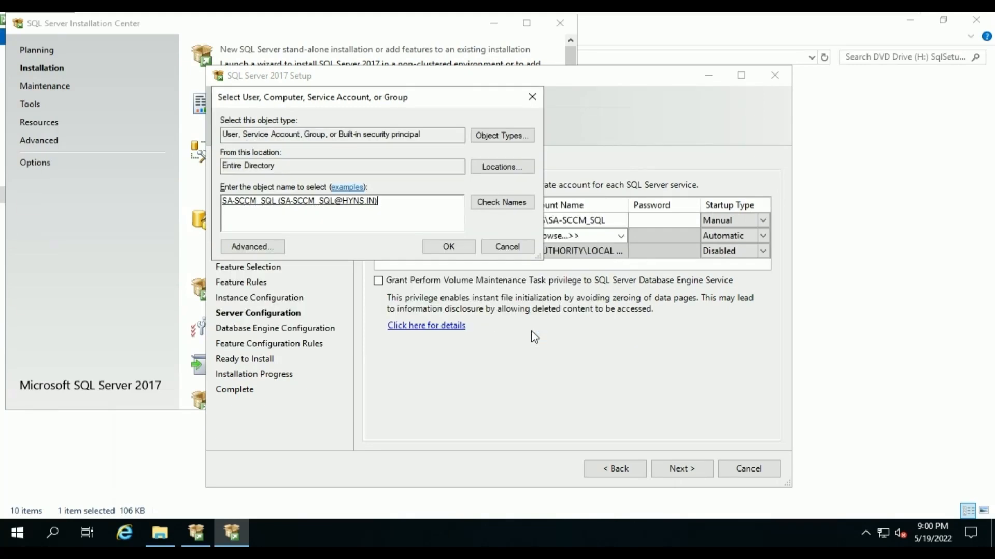
left_click(468, 249)
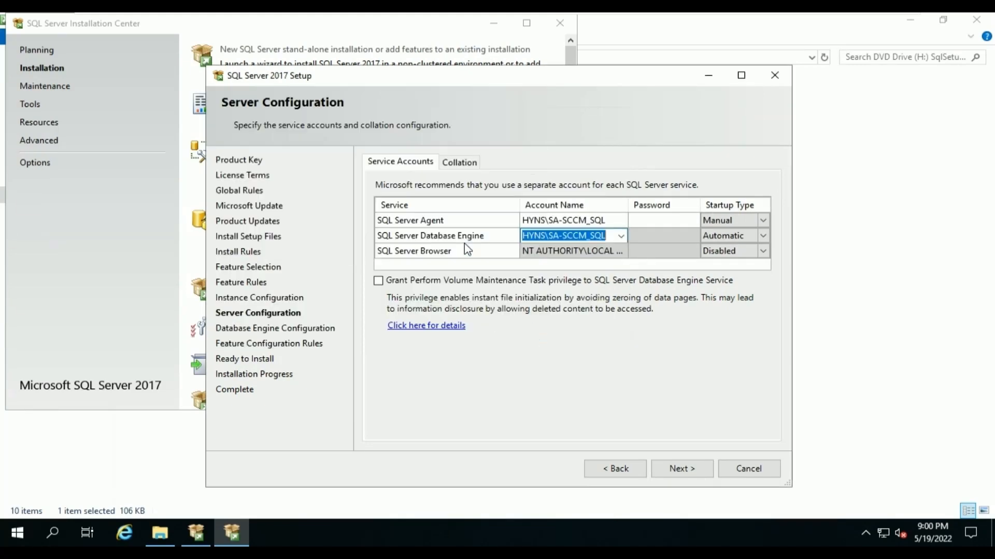
Enter both accounts' passwords, set Agent startup to Automatic, and review the collation settings.
left_click(650, 220)
type("P")
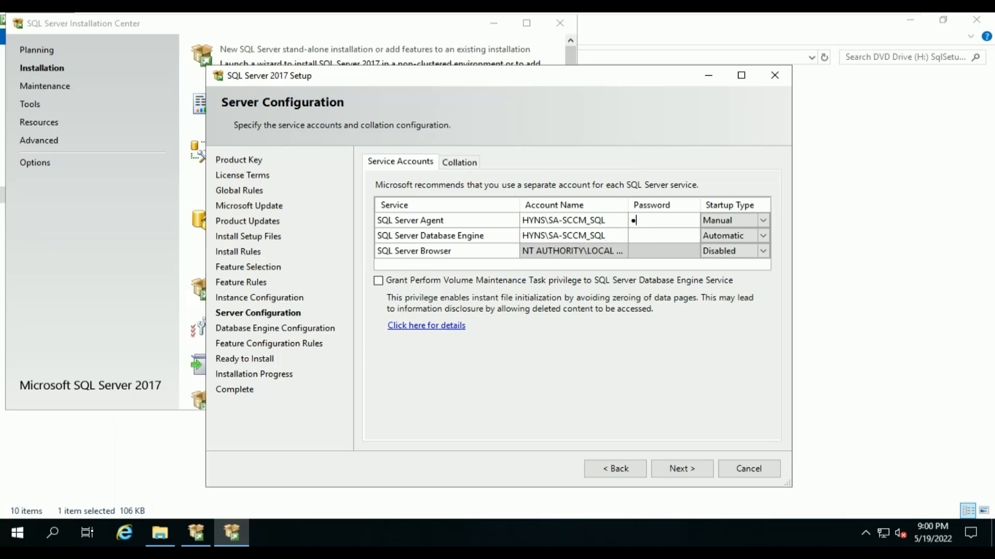
type("@ssw0r")
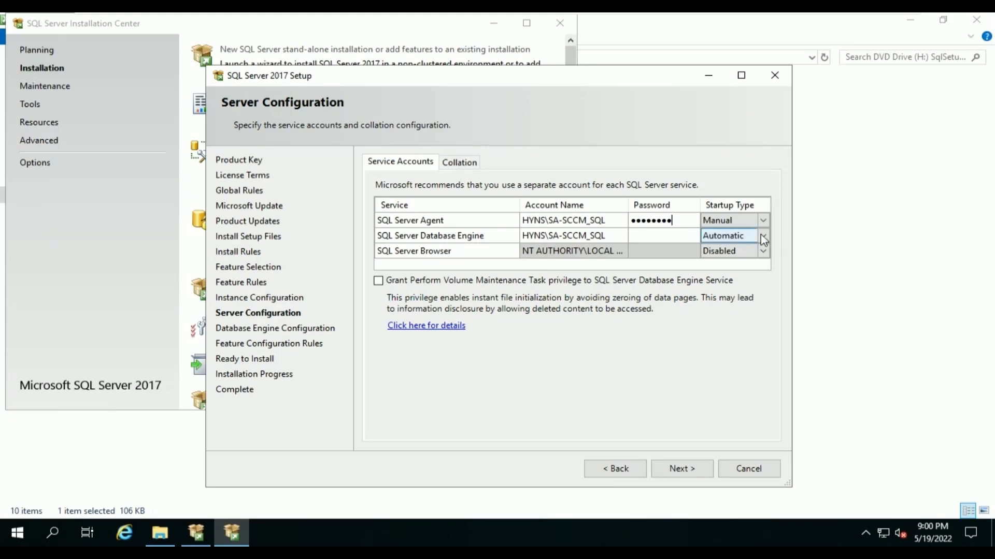
left_click(763, 221)
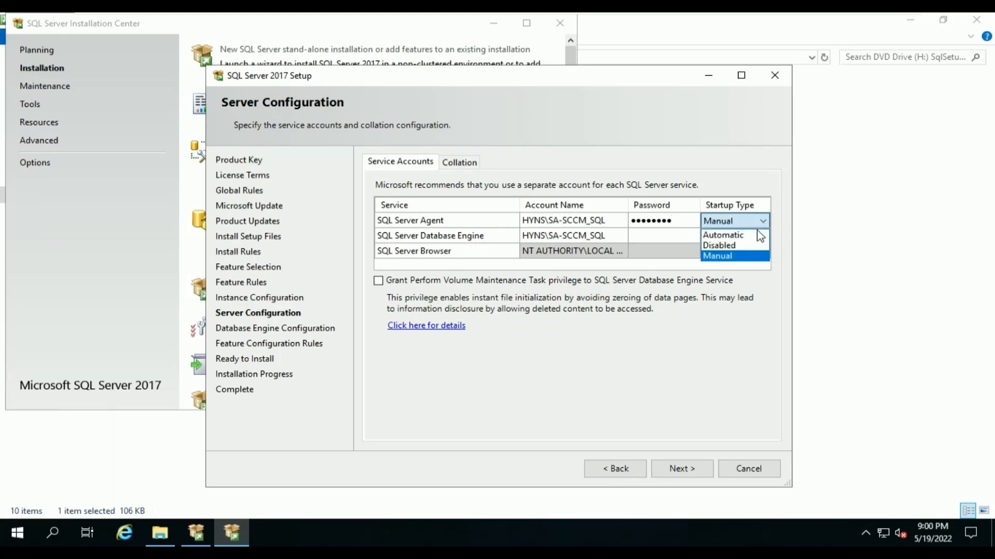
left_click(730, 237)
left_click(664, 237)
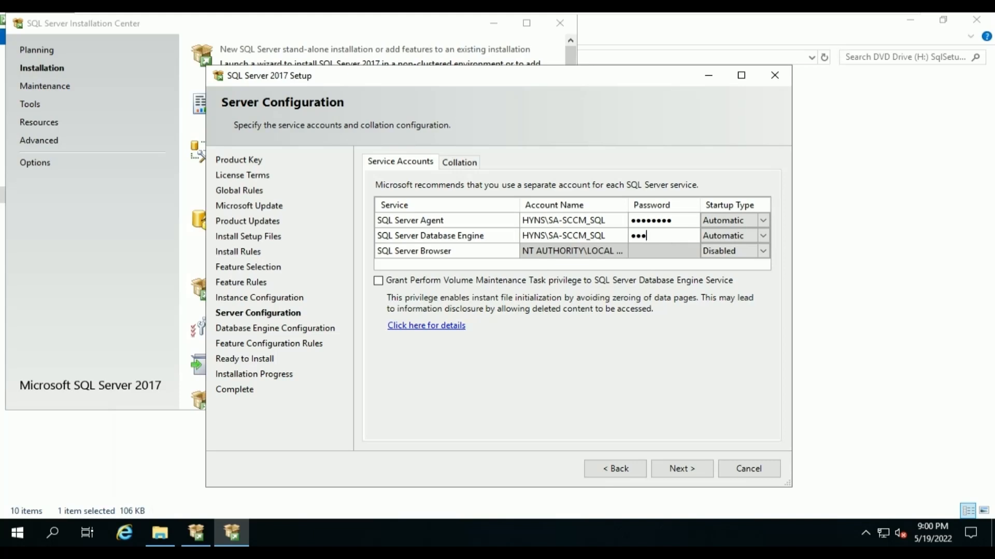
type("••••••••")
left_click(466, 163)
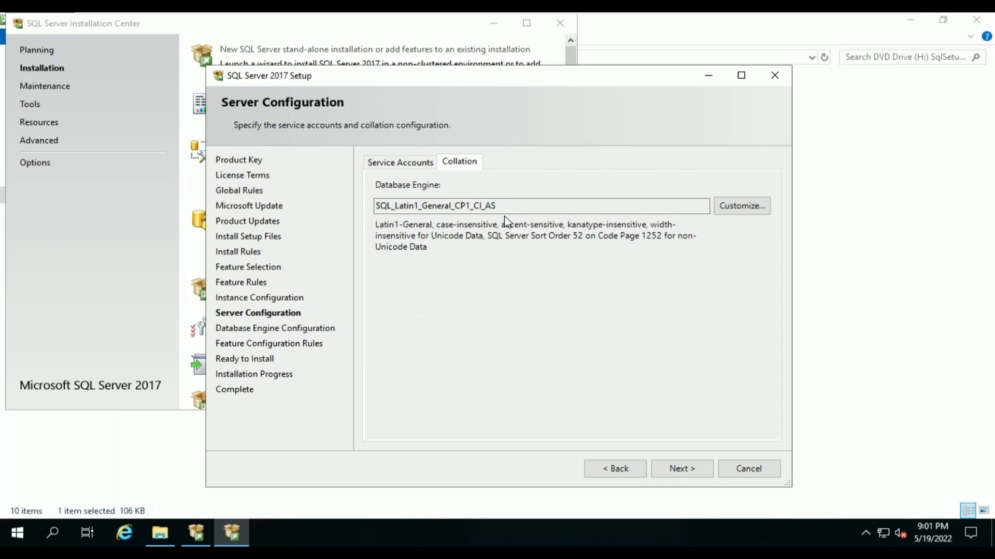
left_click(695, 472)
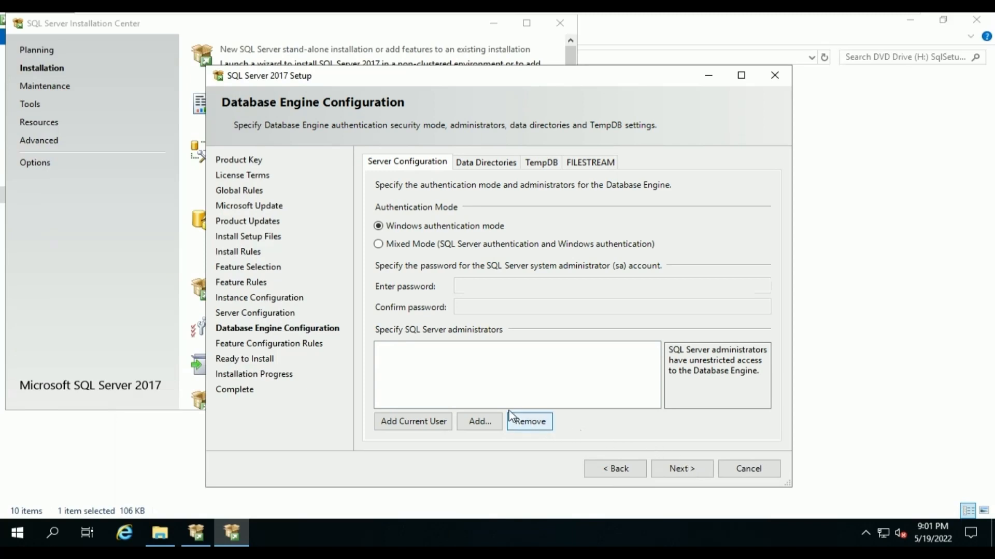
Search 'grp' and add GRP-SQL_FullAdmins and GRP-SCCM_FullAdmins as Database Engine administrators.
left_click(490, 428)
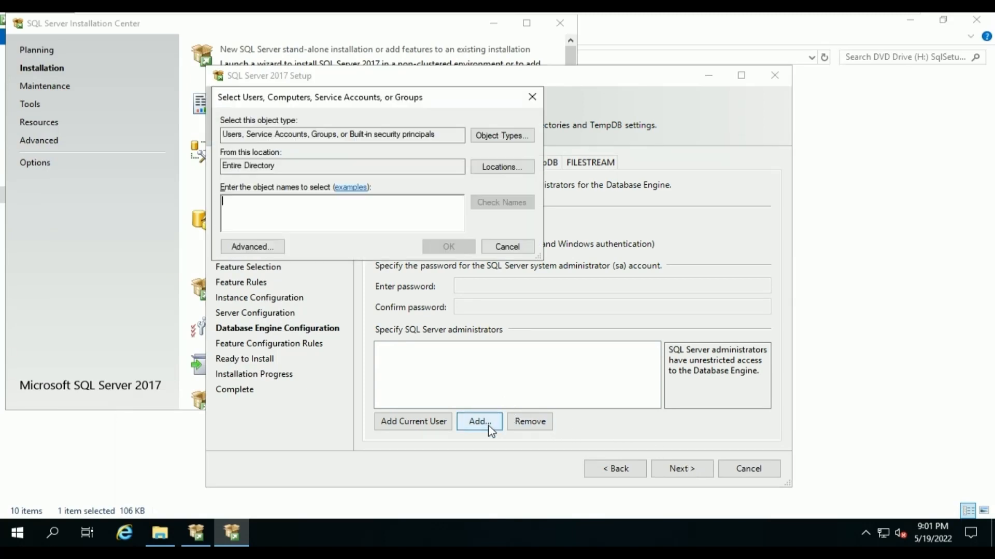
type("gr")
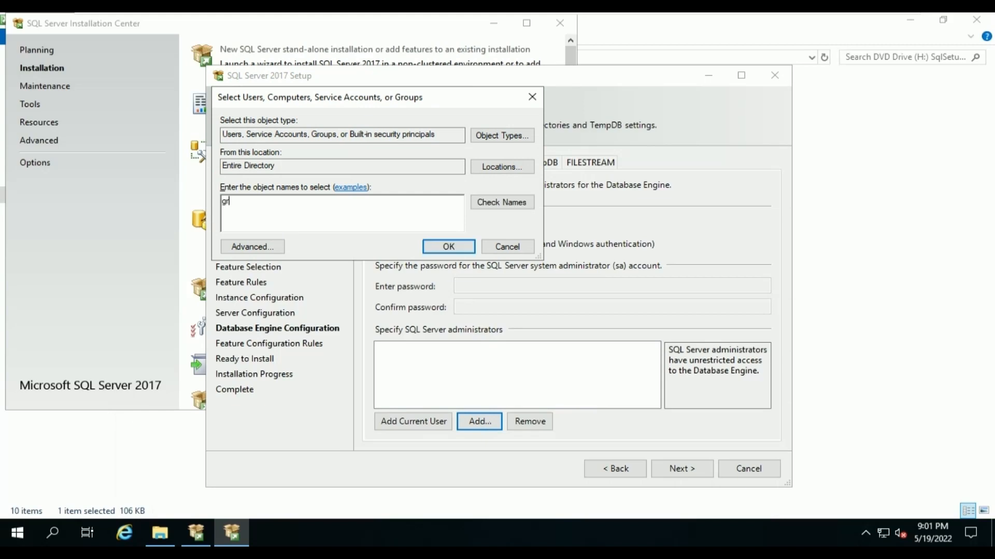
type("p")
left_click(508, 203)
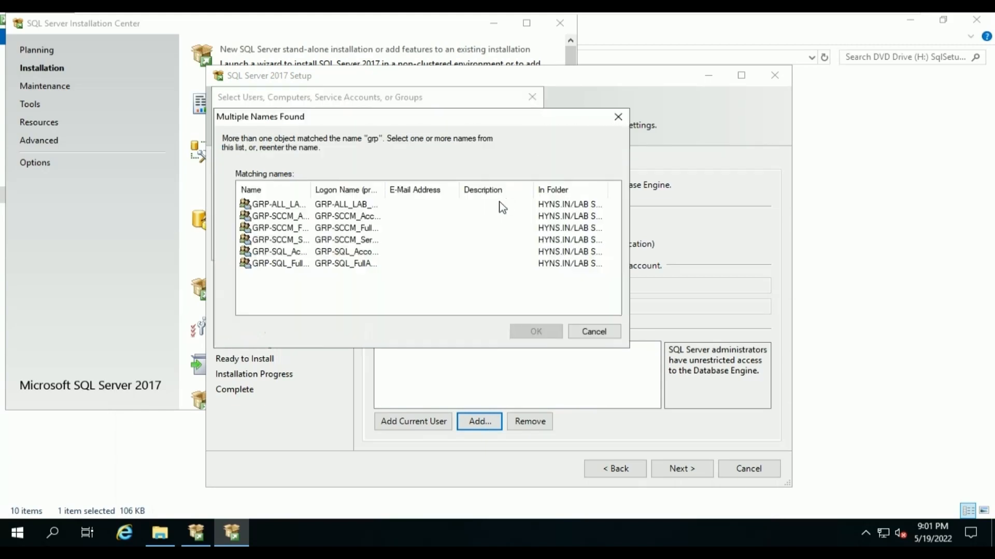
left_click_drag(310, 191, 437, 190)
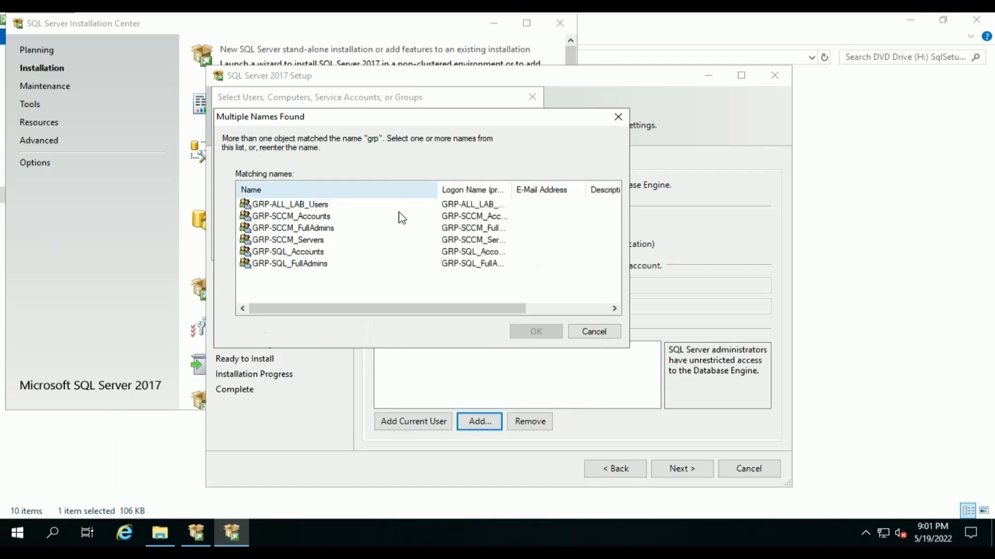
left_click(304, 263)
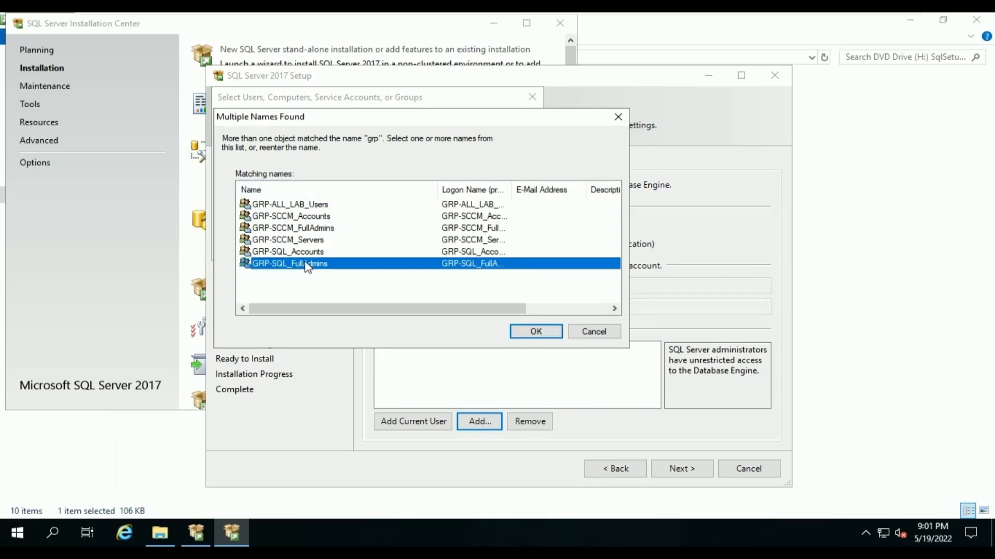
left_click(312, 229, "ctrl")
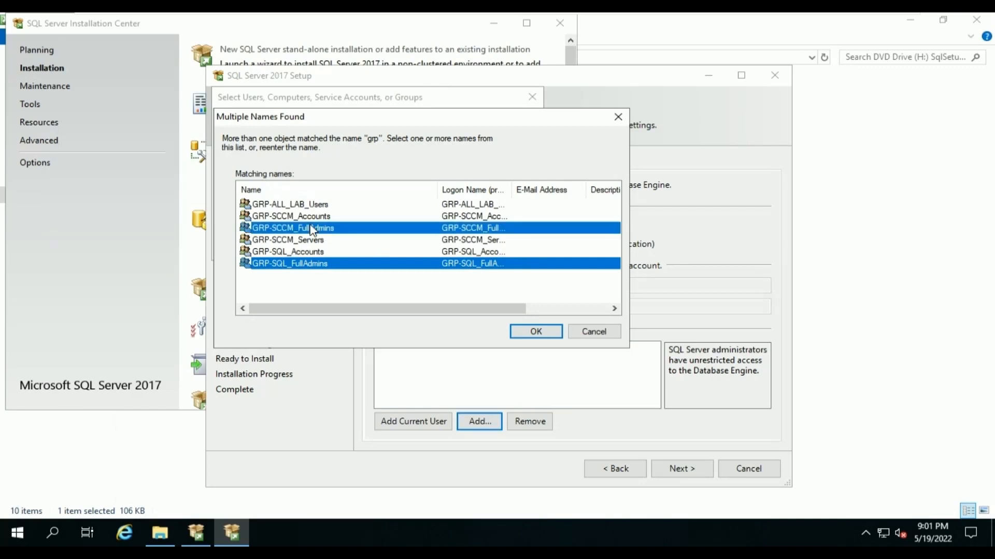
left_click(544, 334)
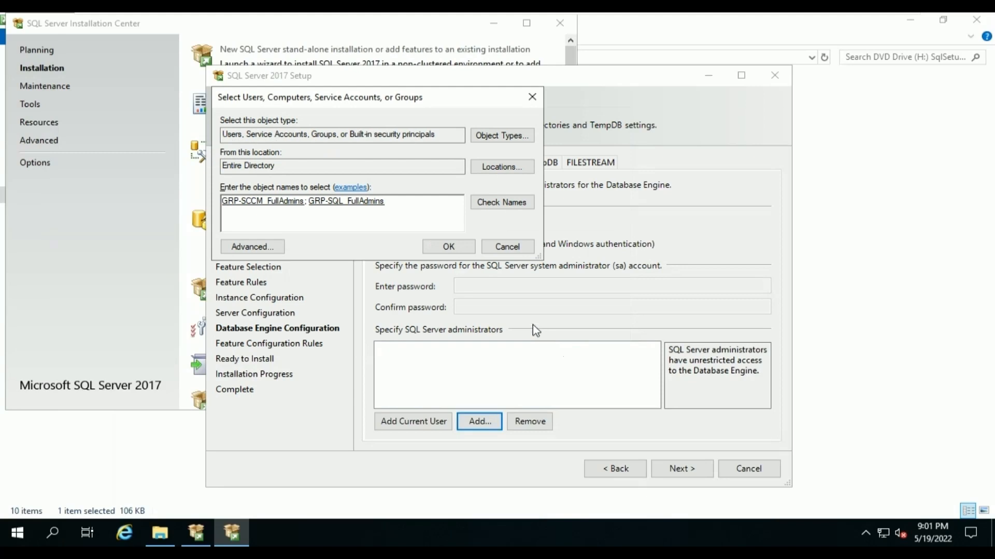
left_click(456, 255)
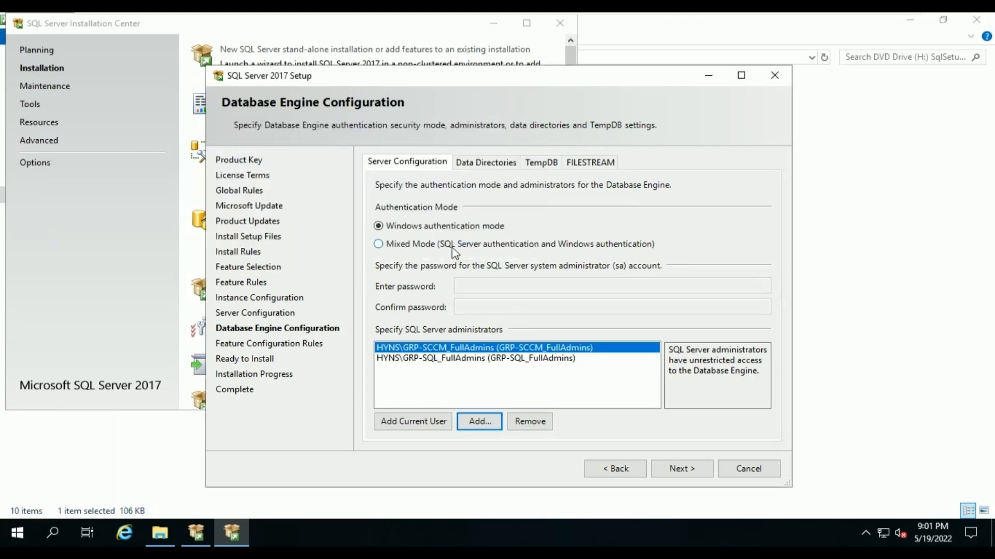
On the Data Directories tab, set the data root directory to E:\MSSQL\Data.
left_click(489, 162)
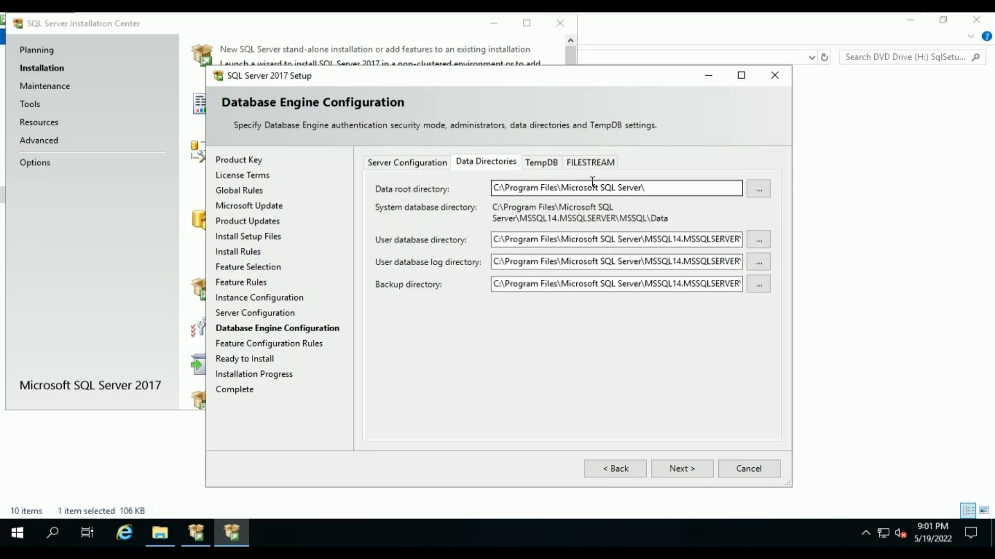
left_click(757, 199)
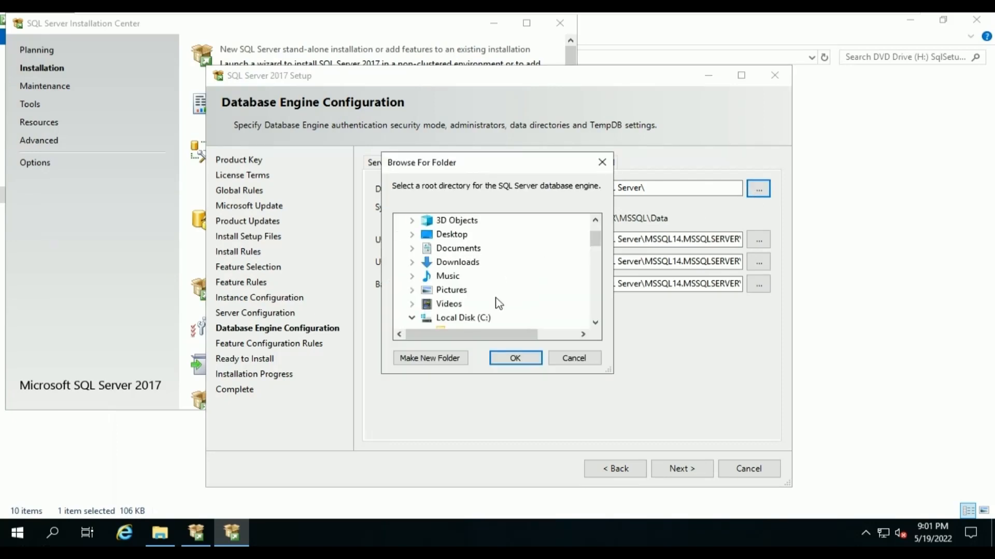
scroll(496, 302, "down", 3)
scroll(500, 303, "up", 1)
left_click(455, 234)
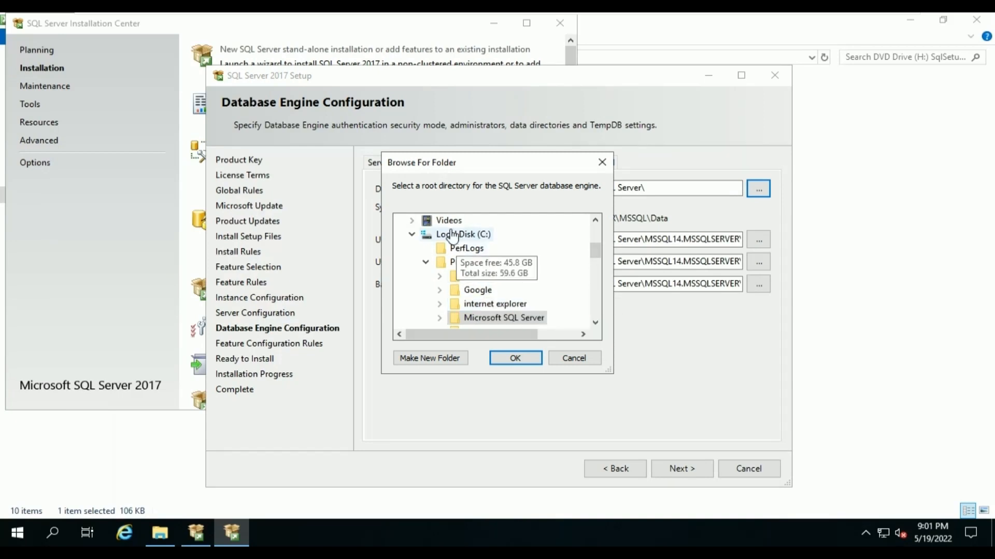
left_click(412, 234)
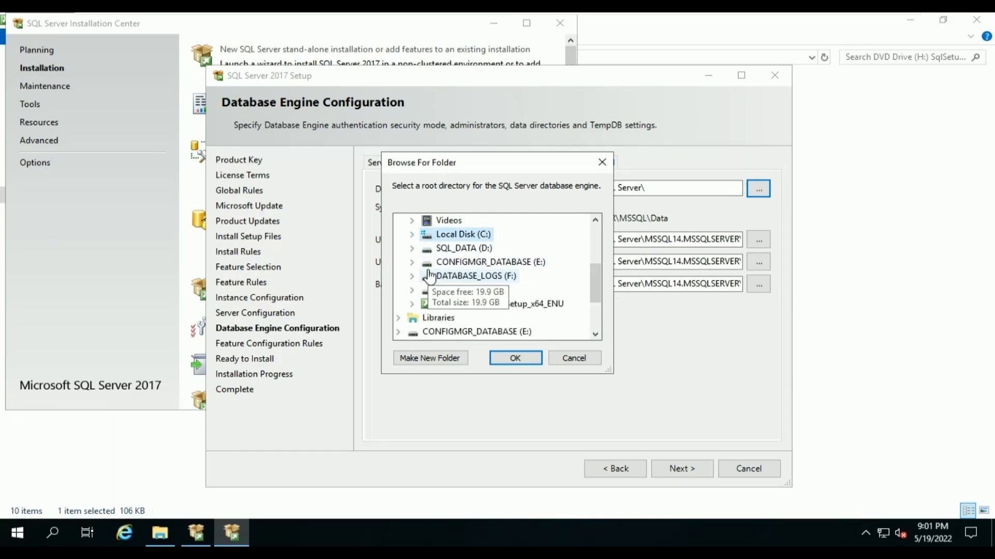
left_click(414, 262)
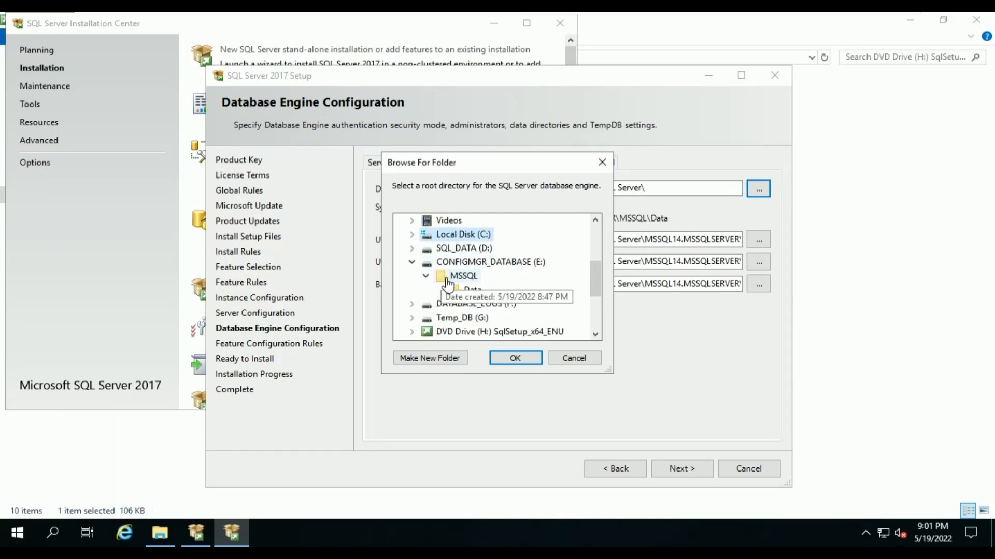
left_click(466, 295)
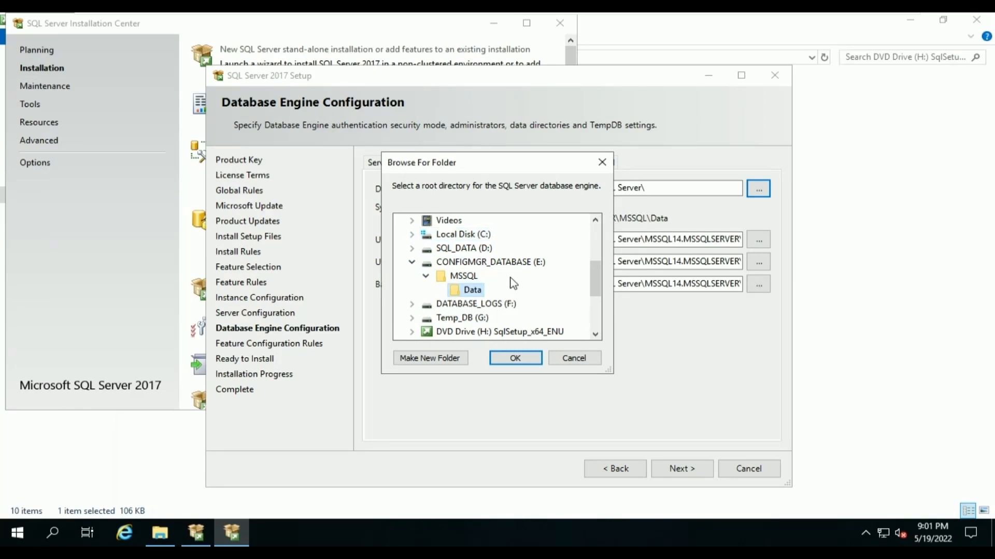
left_click(517, 359)
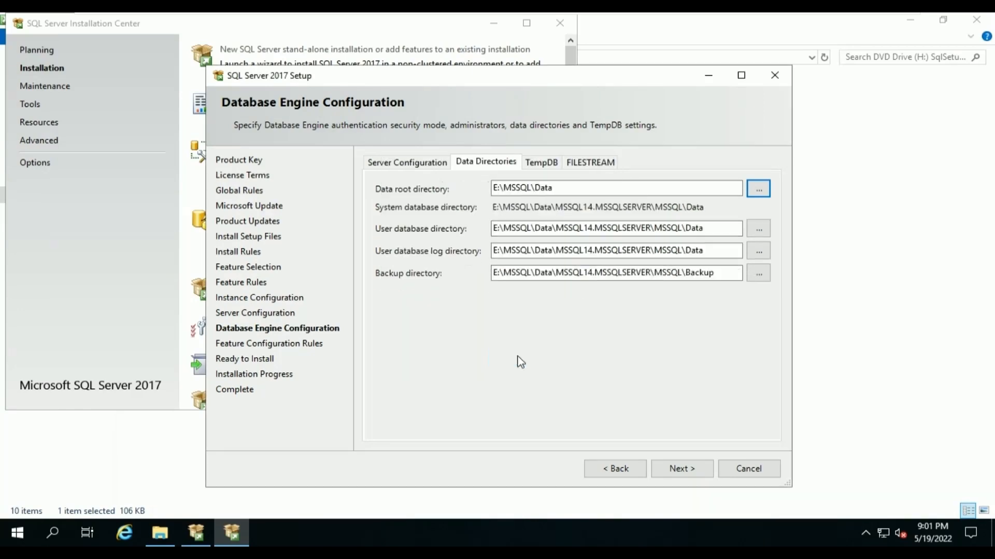
Set the user database directory to E:\MSSQL\Data.
left_click(758, 228)
scroll(469, 292, "down", 2)
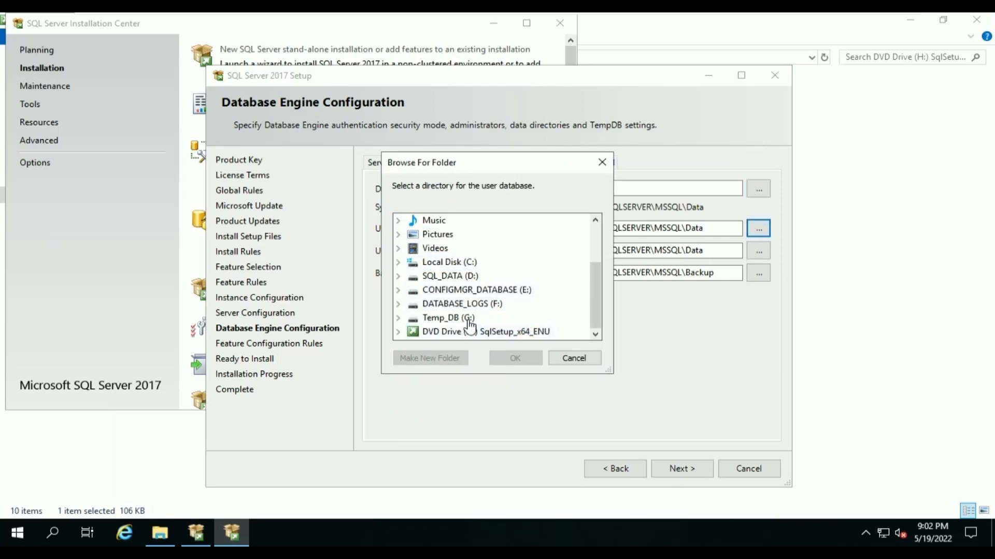
left_click(398, 290)
left_click(459, 318)
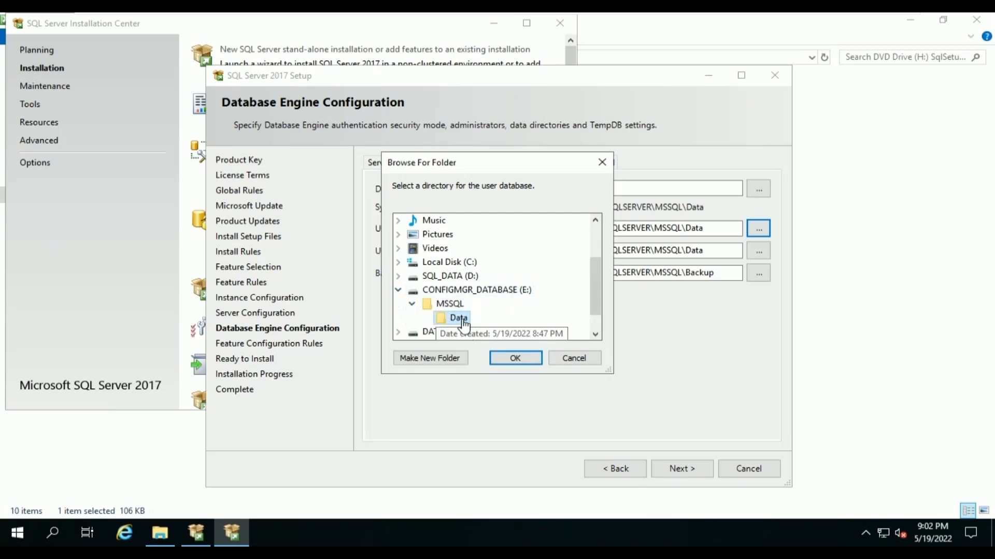
left_click(516, 359)
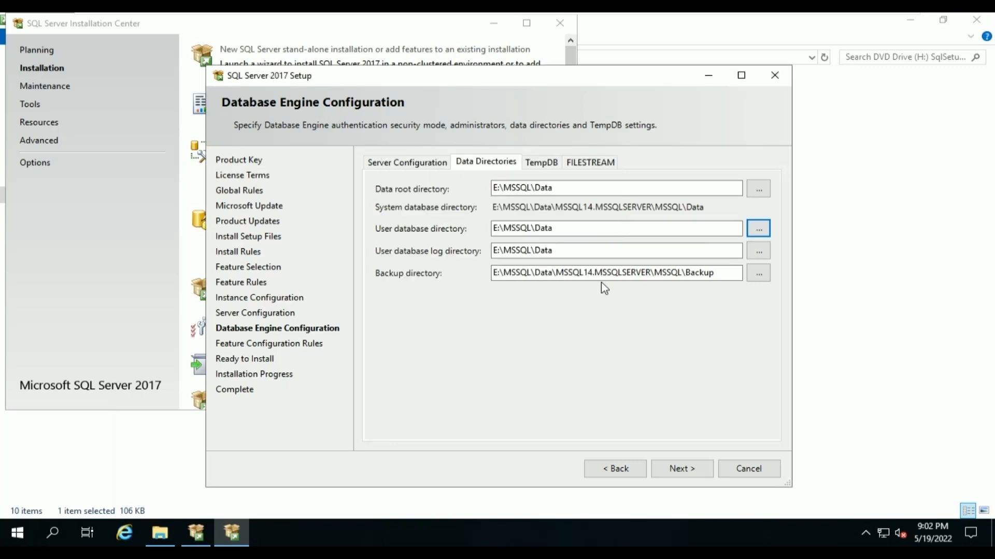
Set the user database log directory to F:\MSSQL\Logs.
left_click(758, 251)
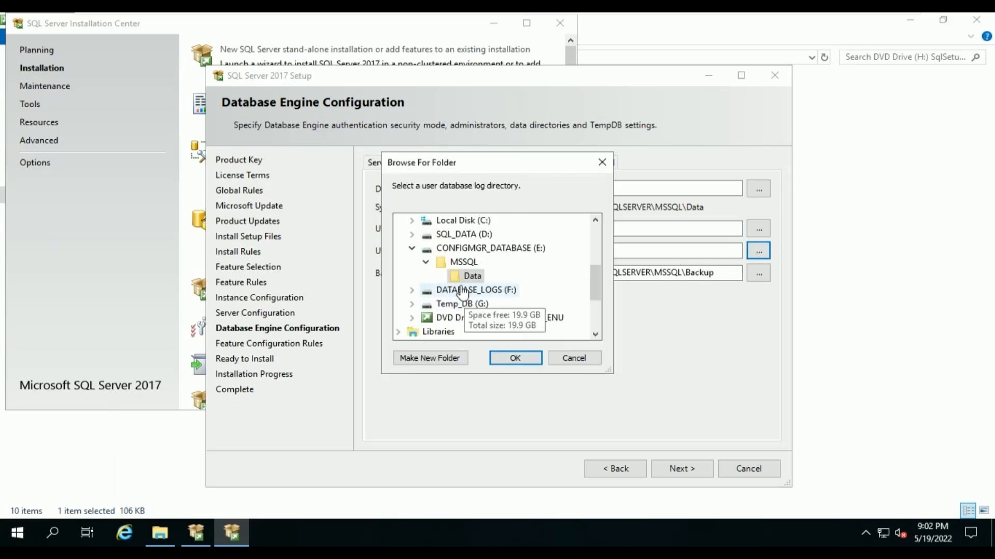
left_click(411, 290)
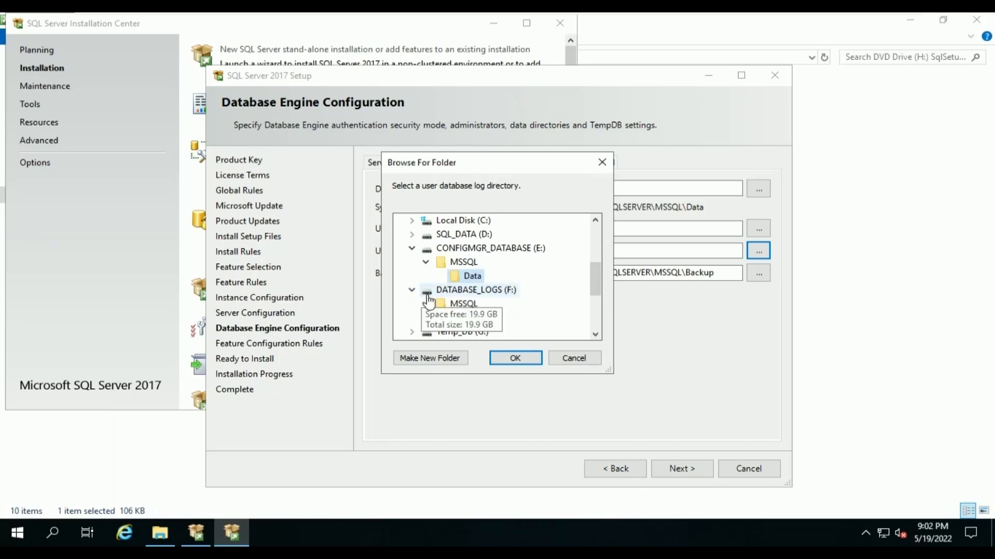
left_click(426, 303)
left_click(474, 320)
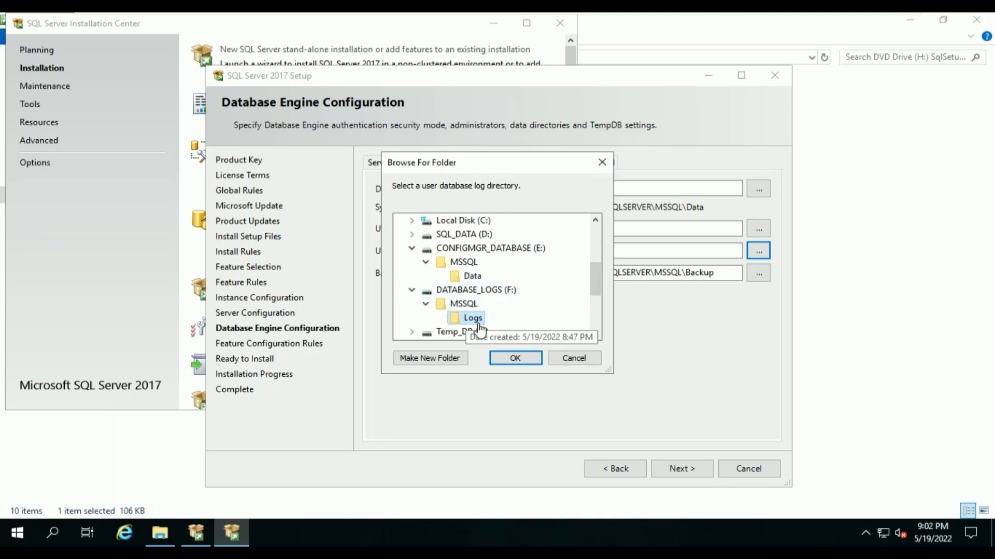
left_click(513, 357)
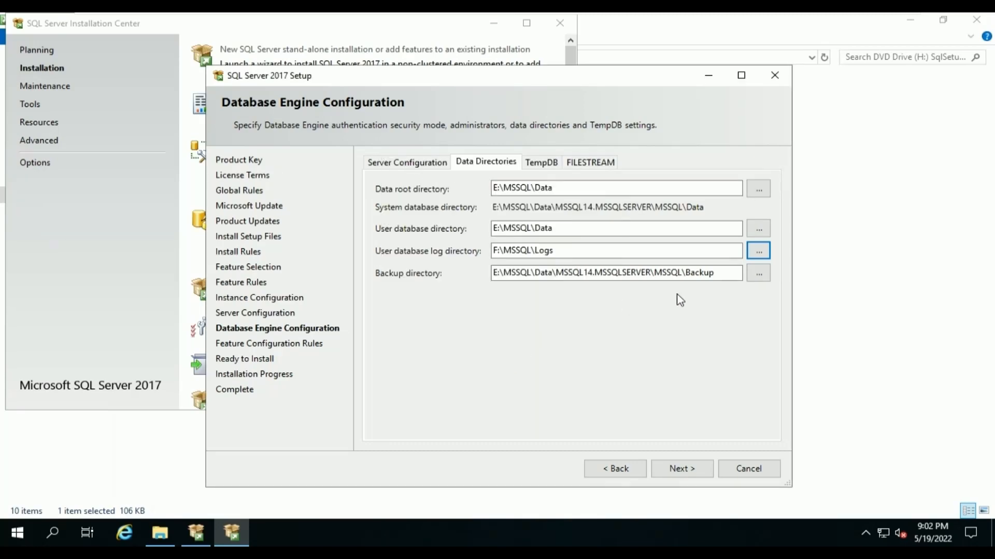
Set the backup directory to D:\Backup.
left_click(769, 274)
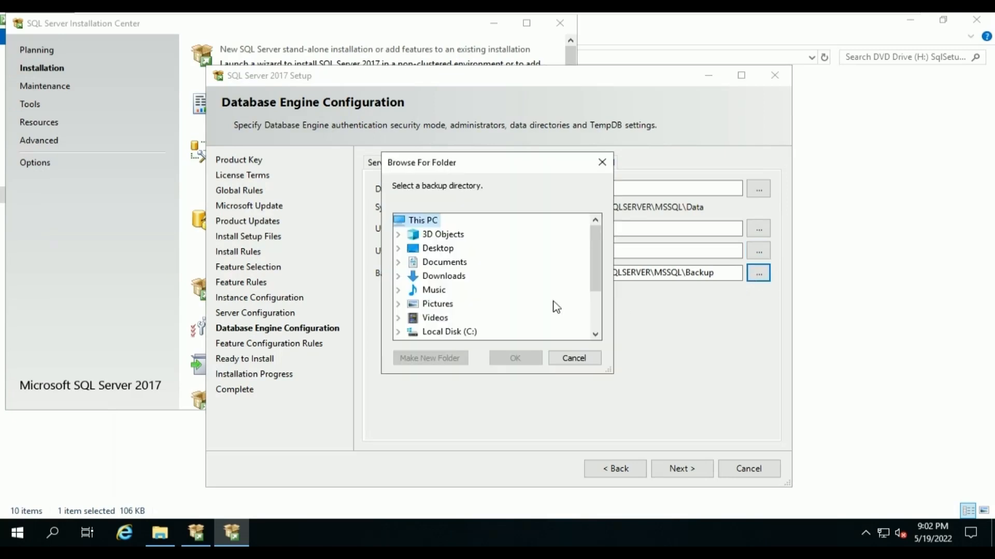
scroll(452, 320, "down", 1)
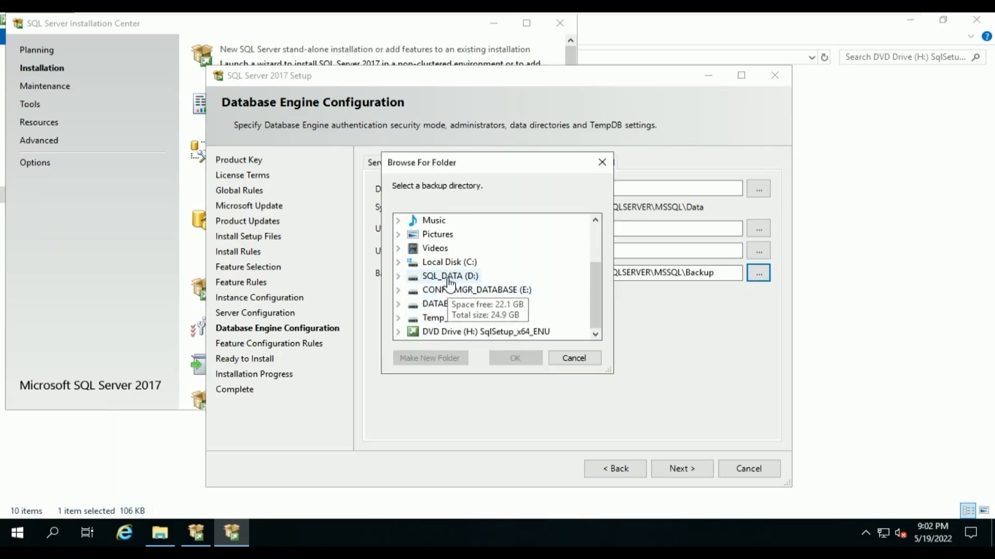
left_click(450, 277)
left_click(449, 304)
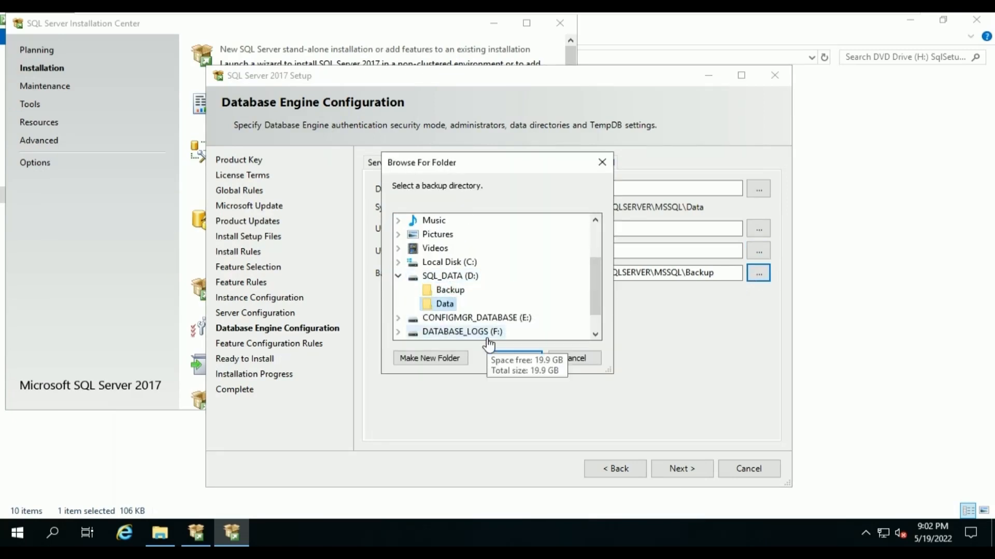
left_click(459, 291)
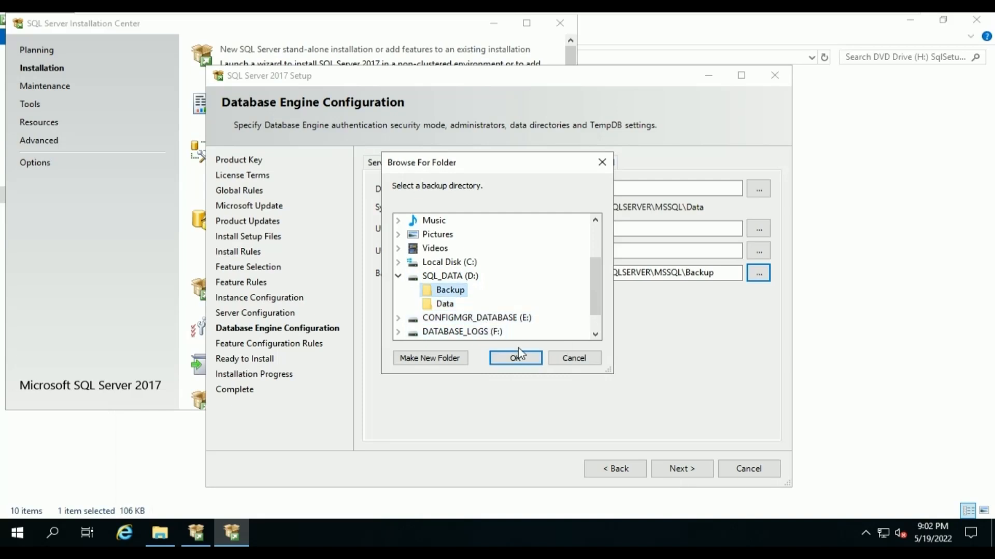
left_click(525, 359)
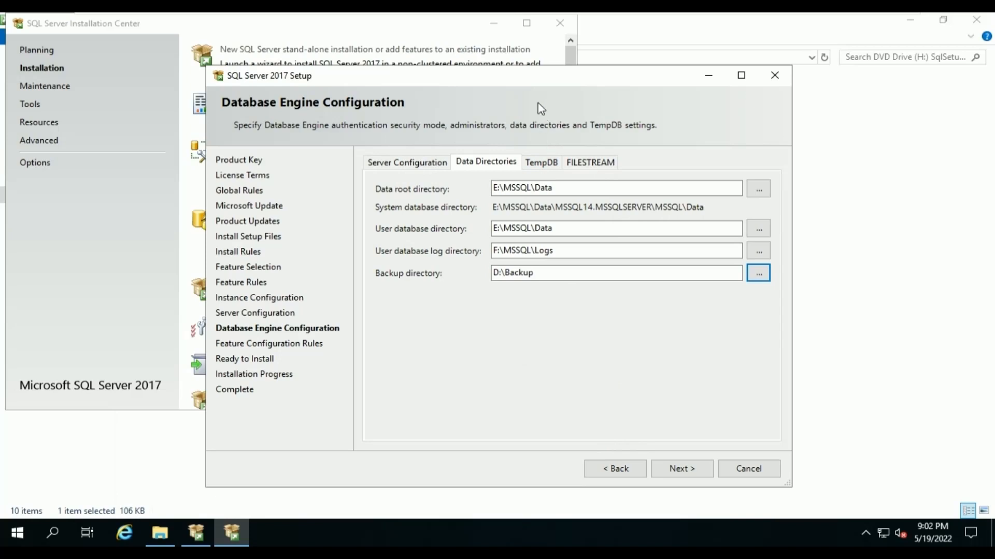
Set TempDB data autogrowth to 256 MB and replace its data directory with G:\MSSQL\Data.
left_click(543, 163)
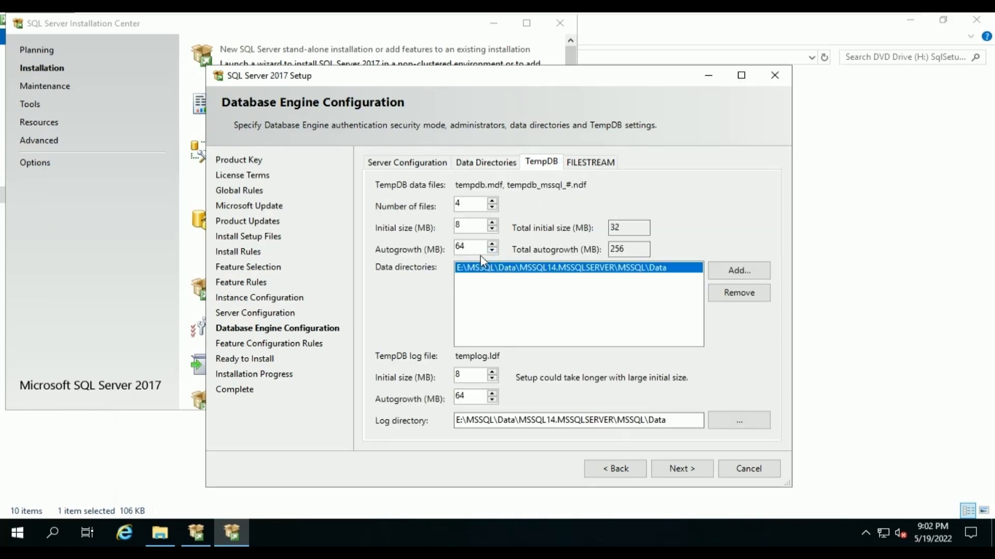
left_click_drag(480, 252, 405, 241)
type("256")
left_click(748, 297)
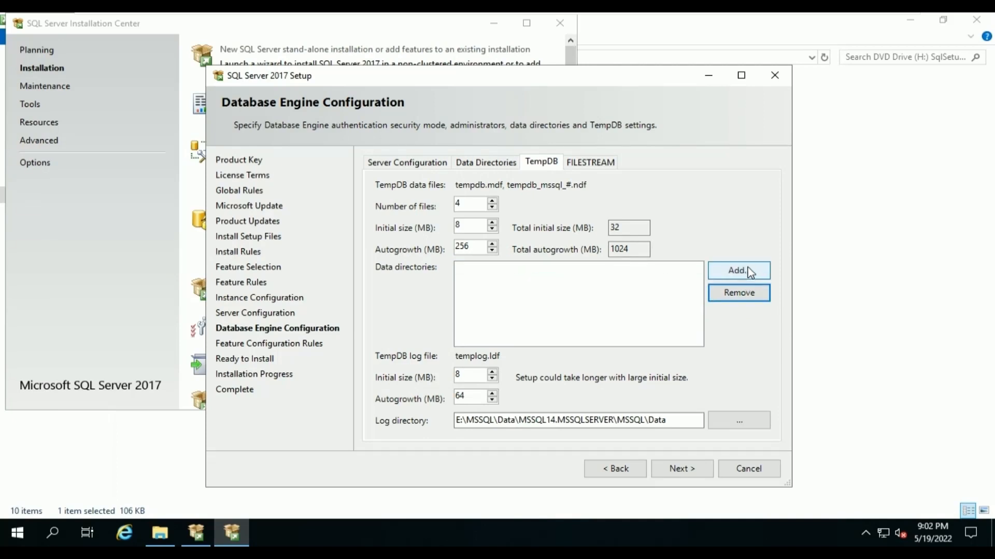
left_click(749, 273)
scroll(491, 273, "down", 3)
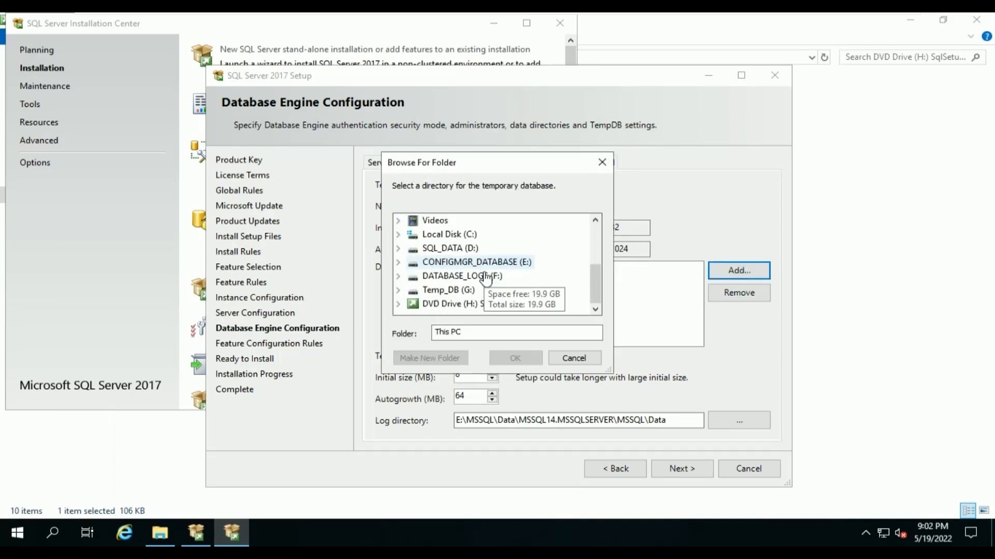
left_click(455, 290)
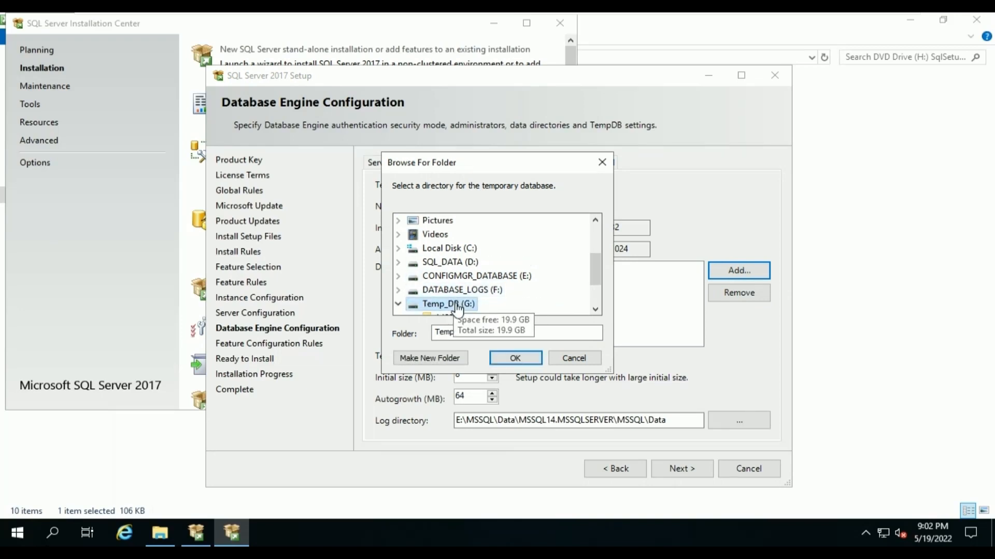
scroll(456, 309, "down", 1)
left_click(458, 290)
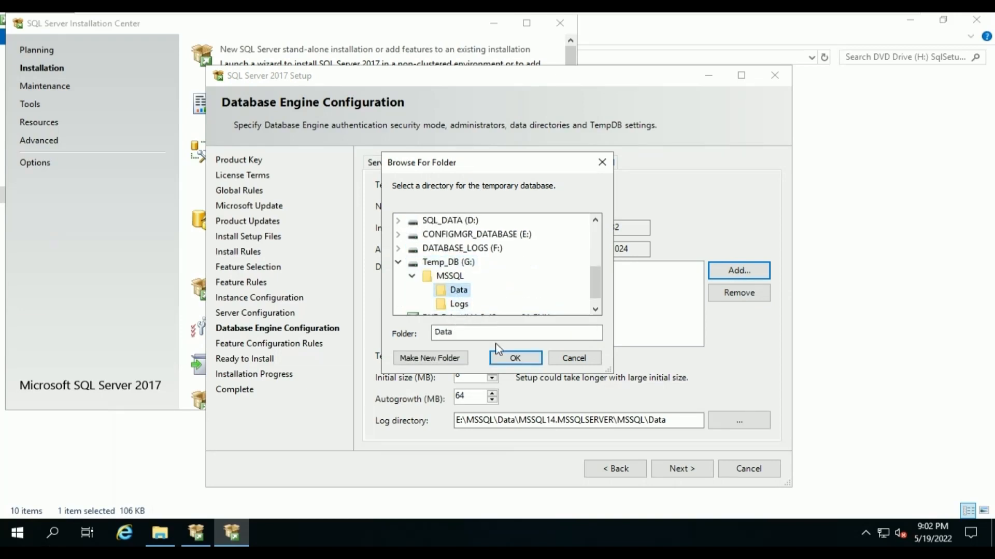
left_click(515, 358)
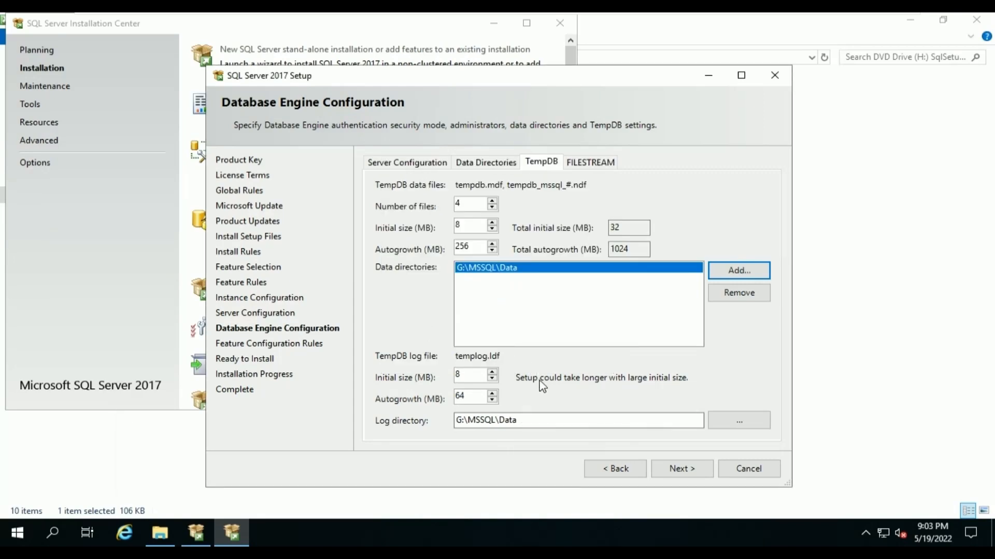
Set TempDB log autogrowth to 256 MB and its log directory to G:\MSSQL\Logs.
left_click_drag(465, 394, 428, 396)
type("25")
left_click(730, 427)
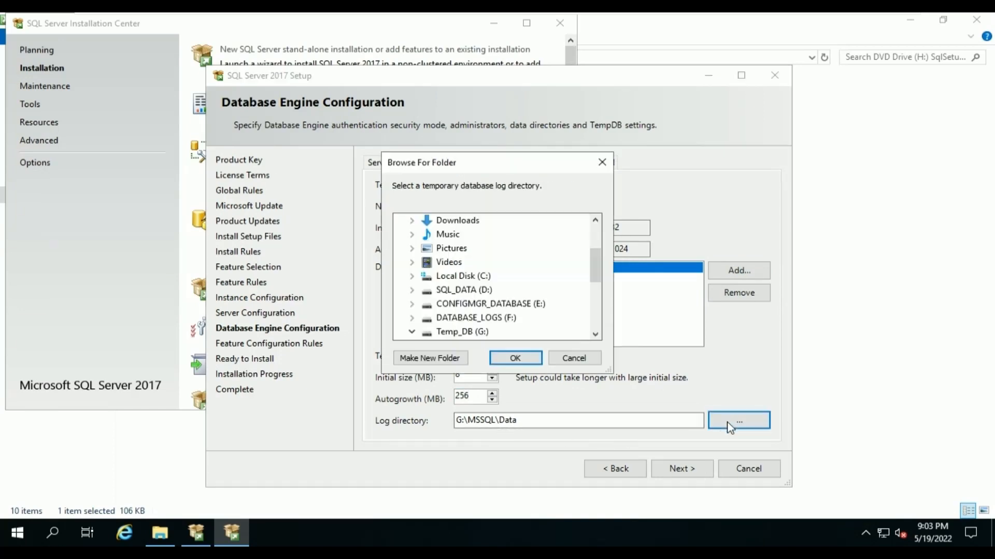
scroll(456, 317, "down", 2)
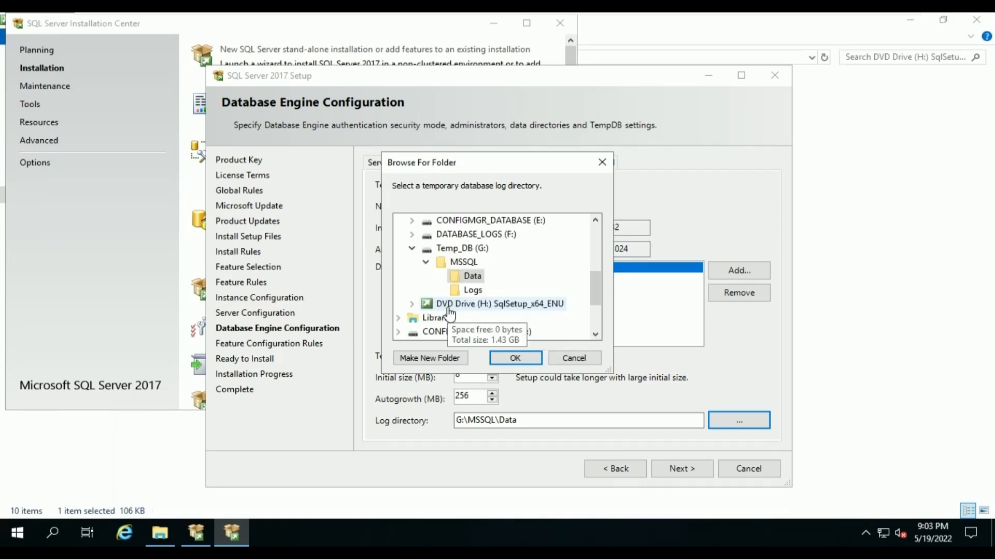
left_click(471, 290)
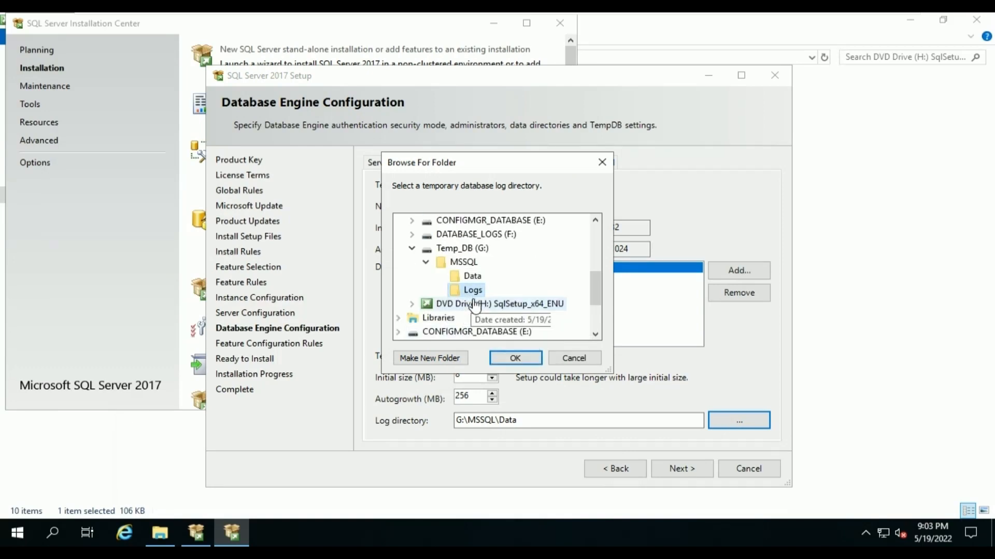
left_click(519, 359)
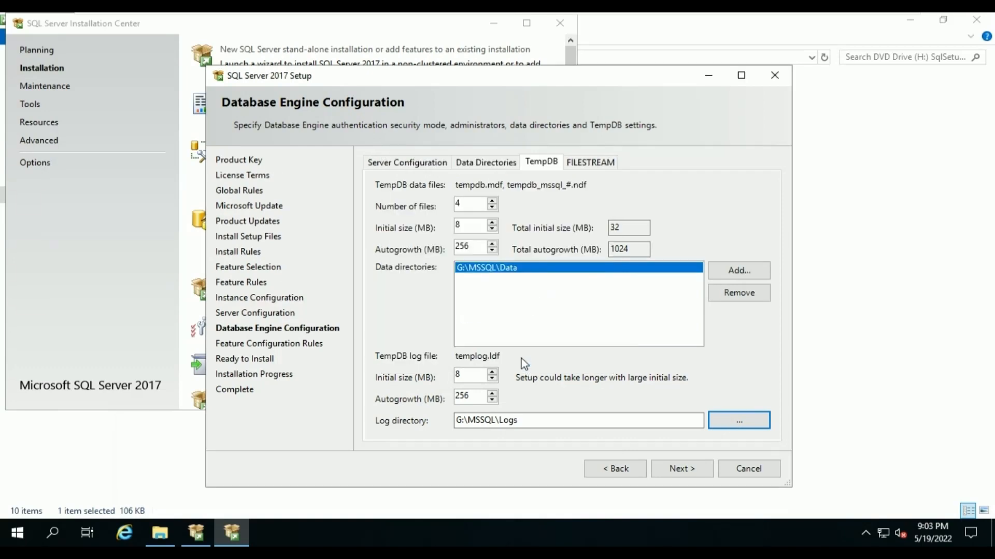
Move past Database Engine Configuration, start the install, and check every feature shows Succeeded.
left_click(681, 468)
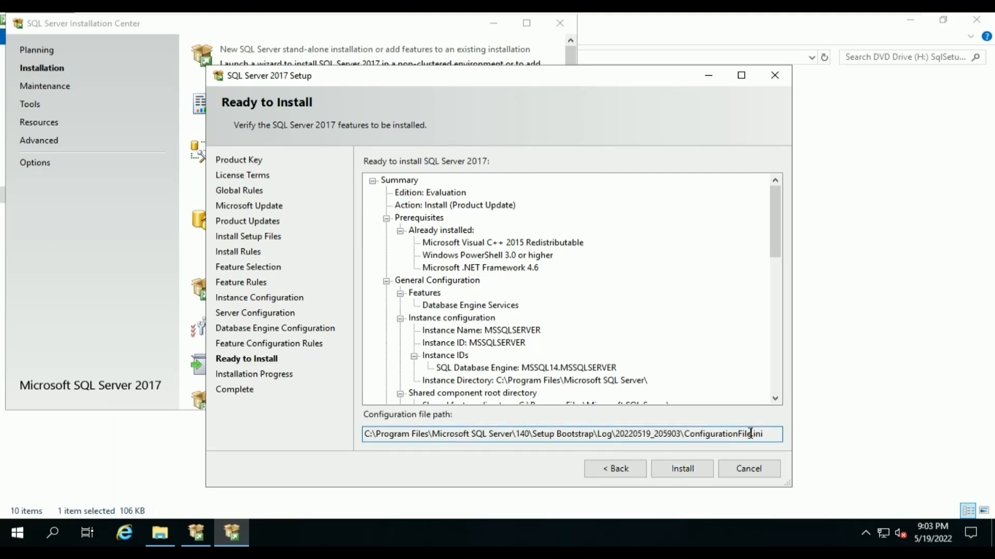
left_click_drag(768, 436, 326, 434)
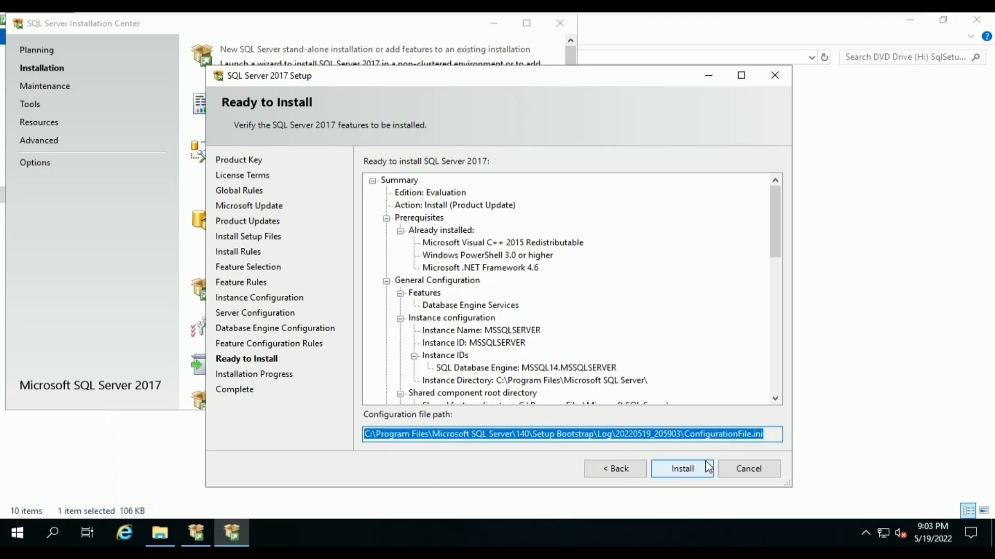
left_click(691, 471)
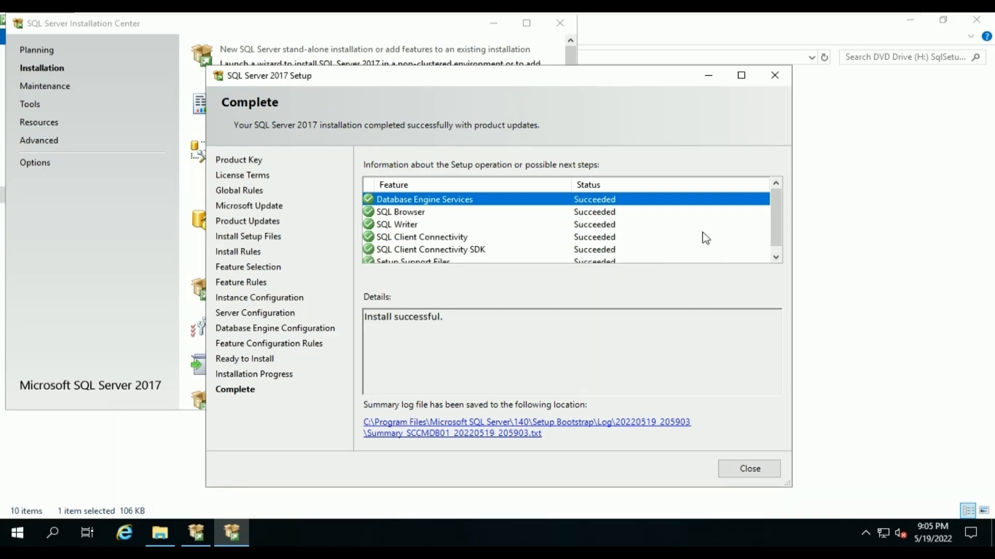
scroll(706, 240, "down", 1)
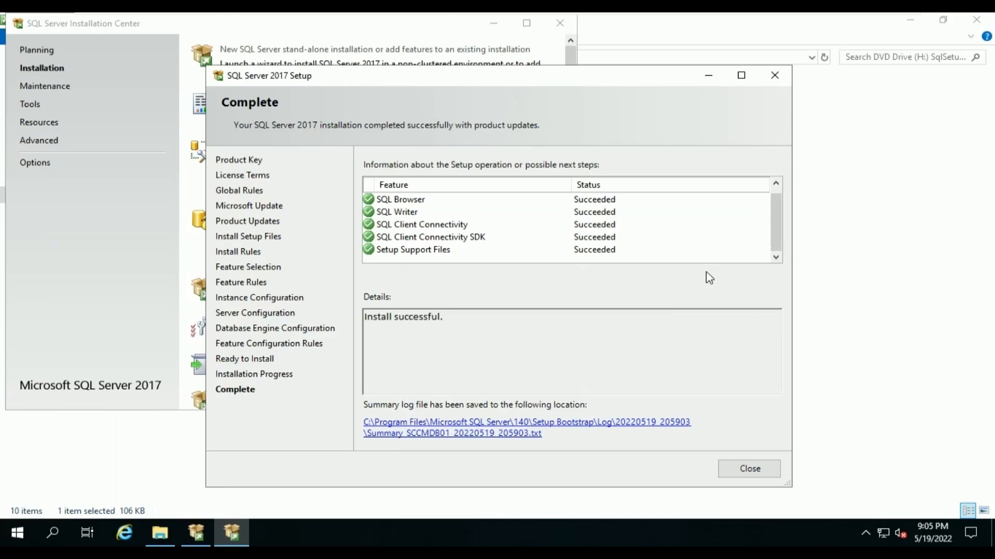
Close SQL Server setup and Installation Center, then launch SSMS-Setup-ENU from SQL_DATA (D:)\Data.
left_click(752, 469)
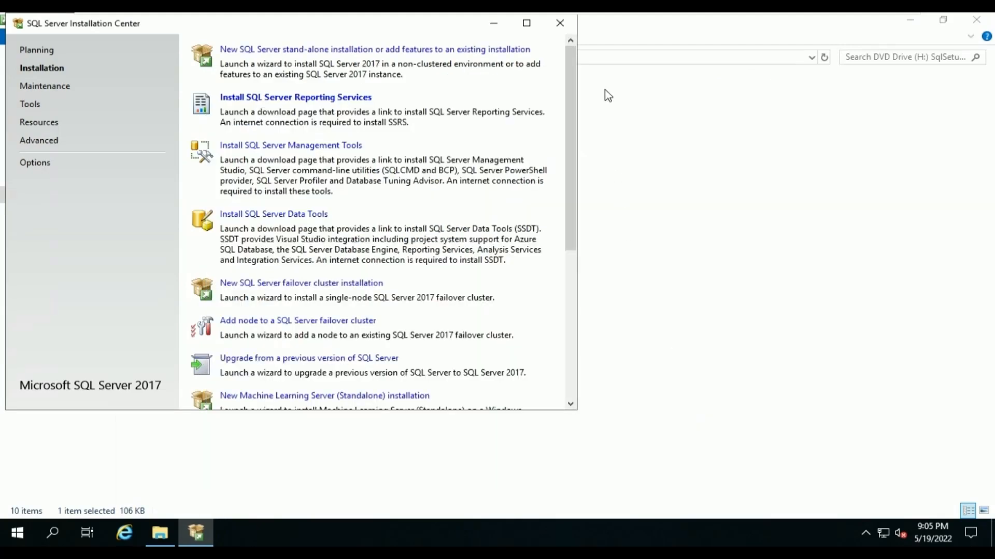
left_click(559, 23)
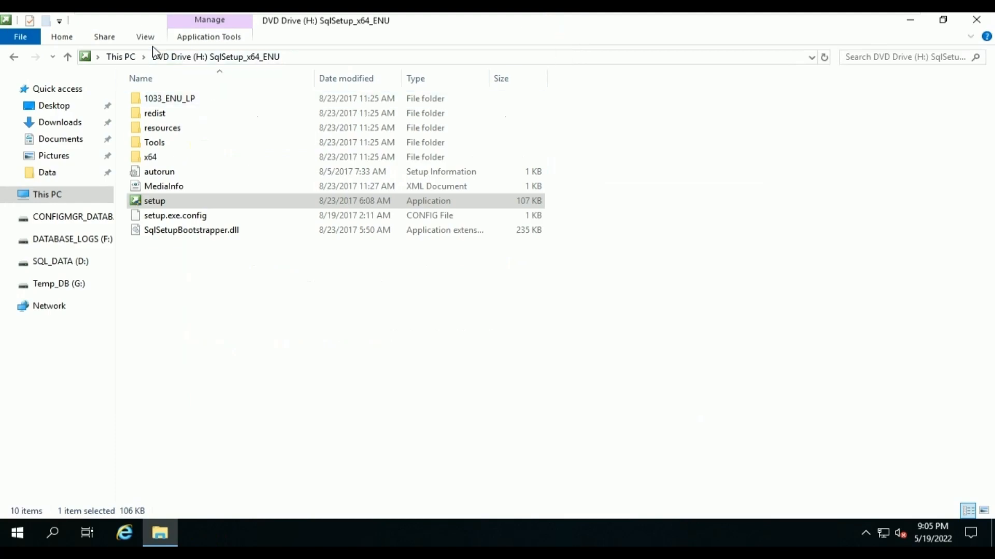
left_click(119, 58)
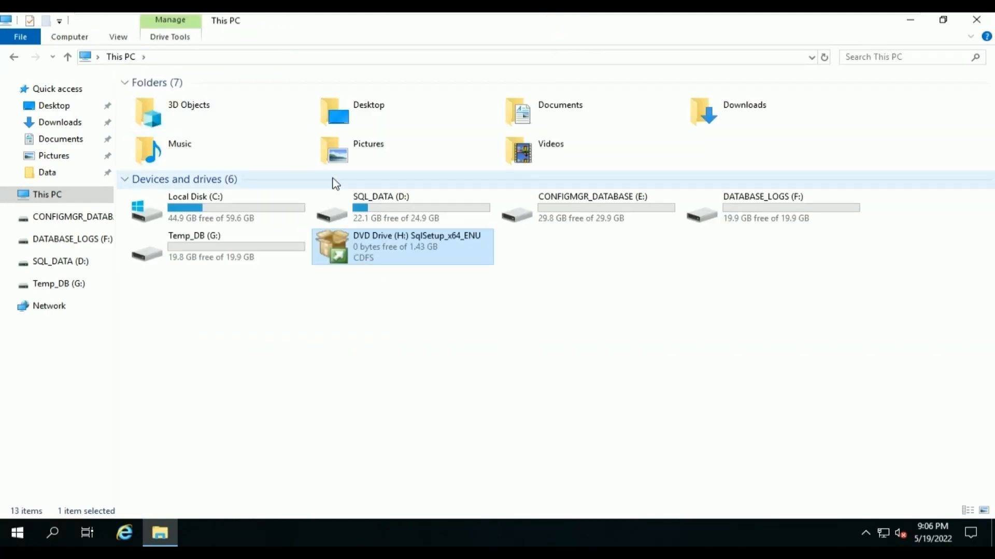
double_click(382, 213)
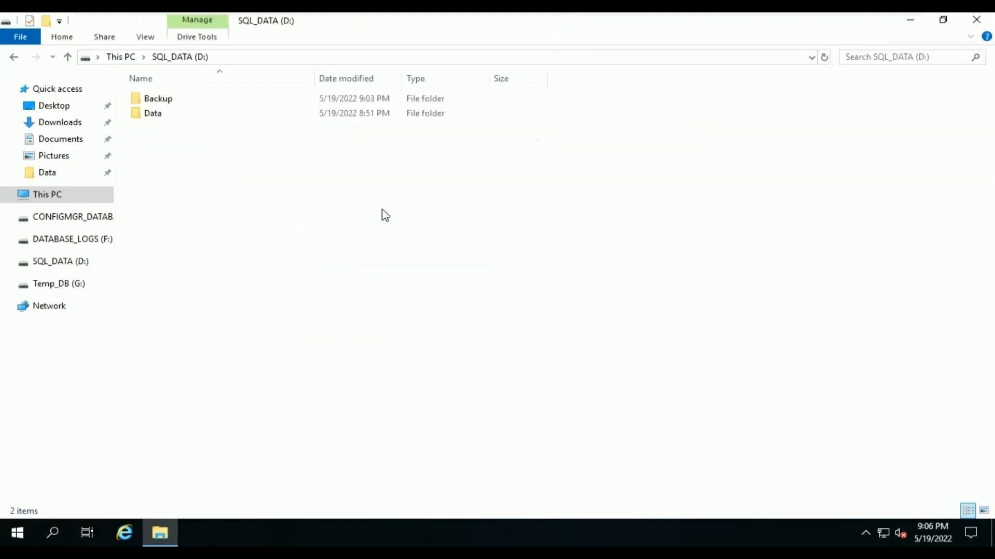
double_click(178, 113)
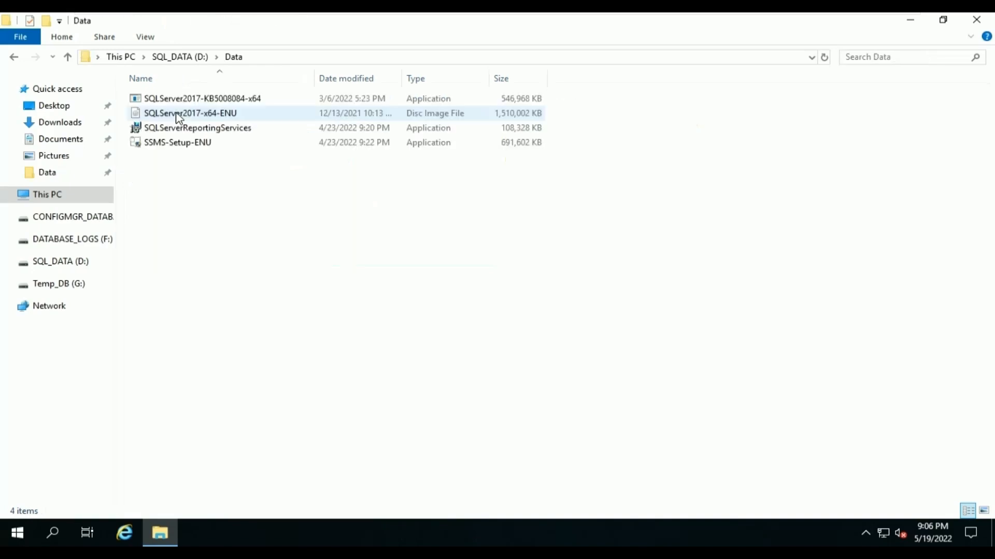
double_click(199, 149)
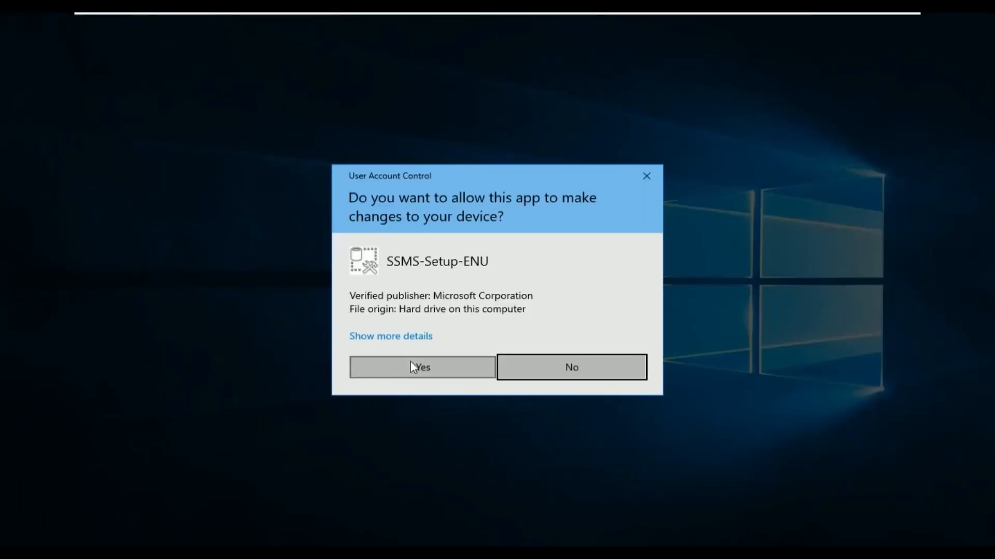
Approve UAC, install Management Studio 18.11.1 to the default location, then close without restarting.
left_click(413, 367)
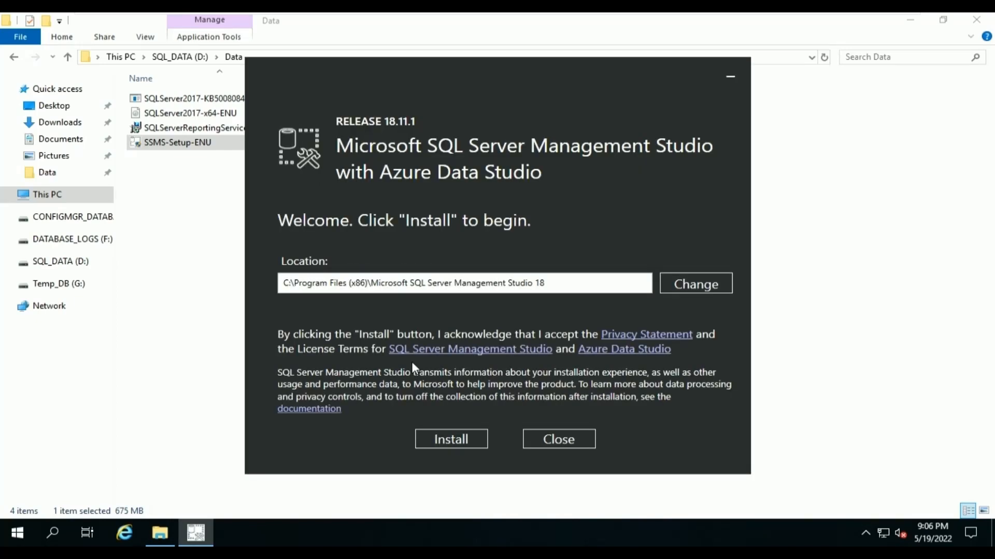
left_click(450, 440)
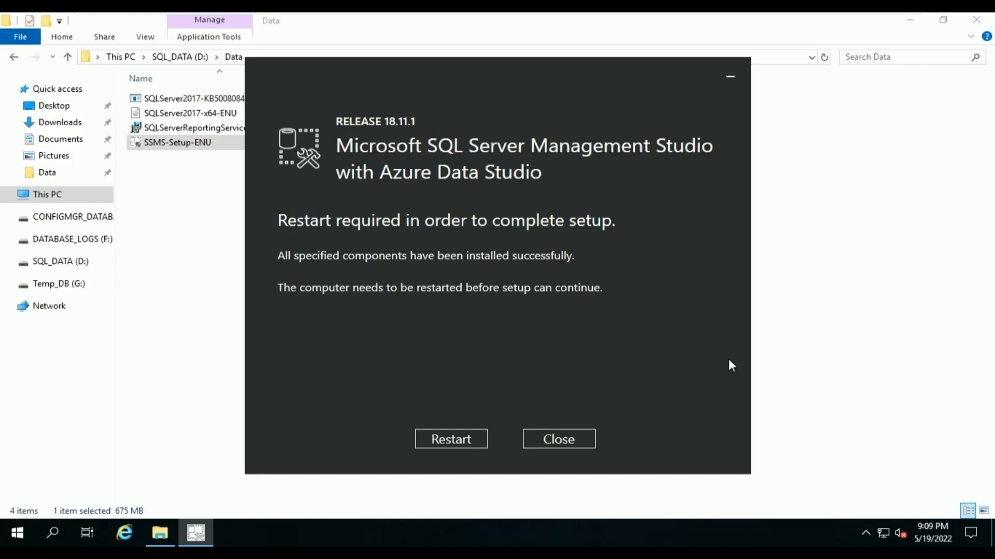
left_click(574, 440)
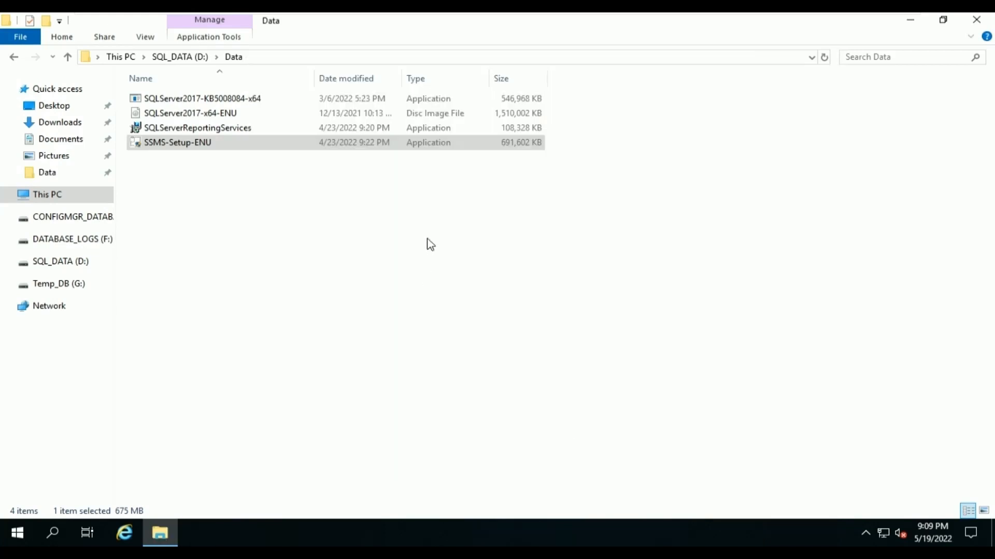
Install SQL Server 2019 Reporting Services, Evaluation edition, with accepted license at the default location.
double_click(247, 135)
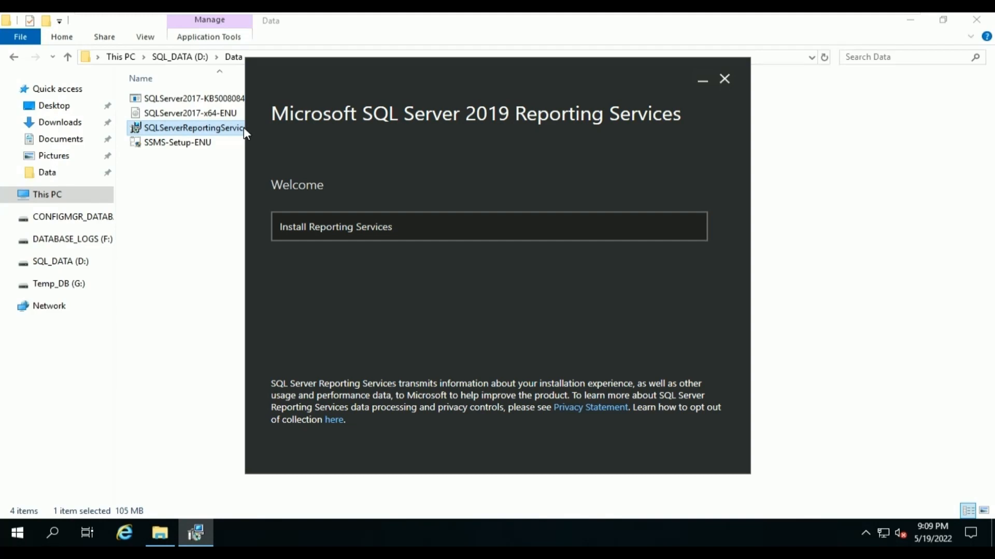
left_click(393, 227)
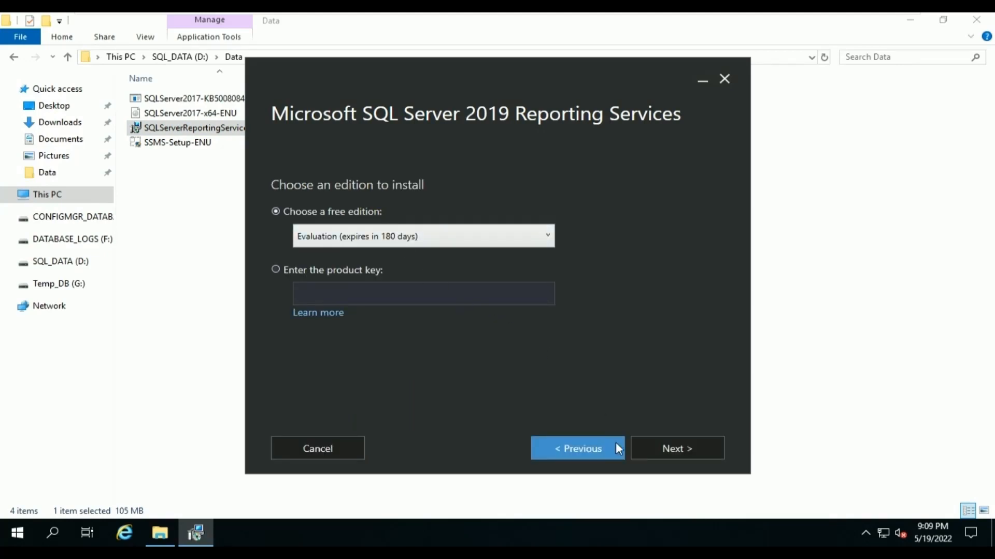
left_click(649, 452)
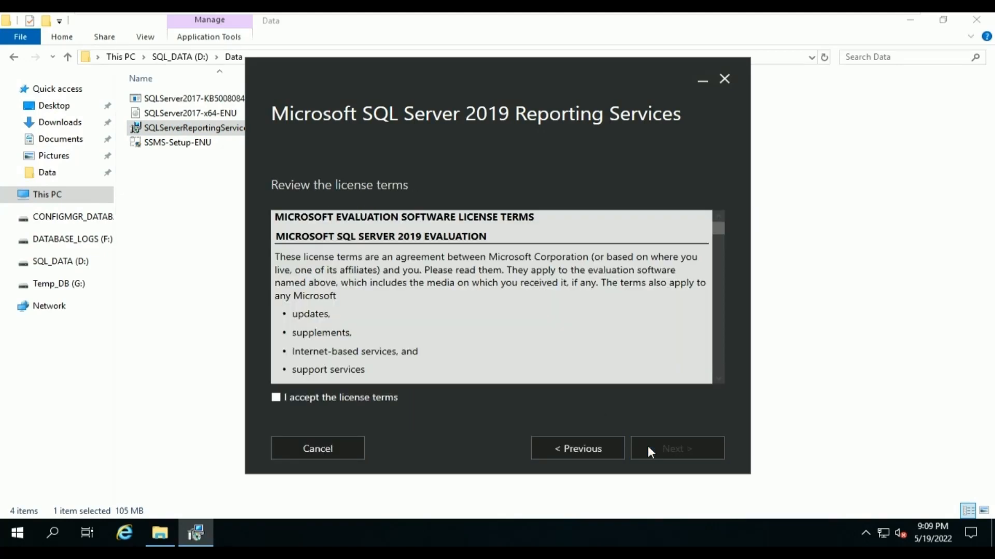
left_click(397, 400)
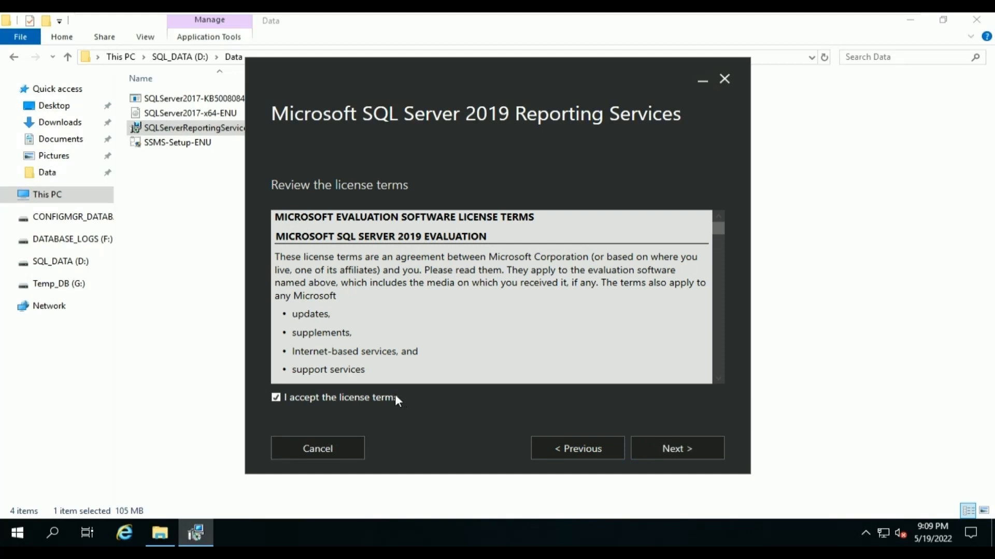
left_click(653, 450)
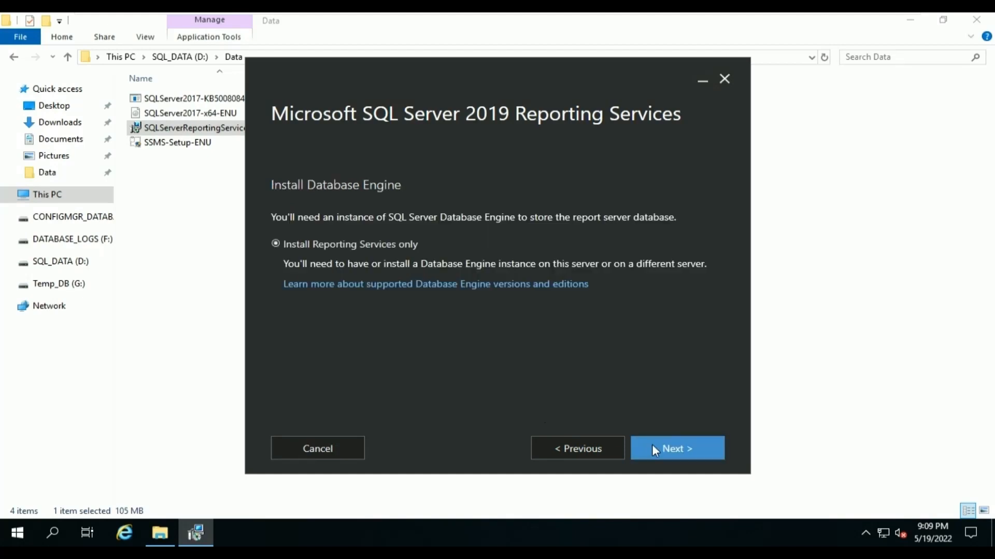
left_click(652, 448)
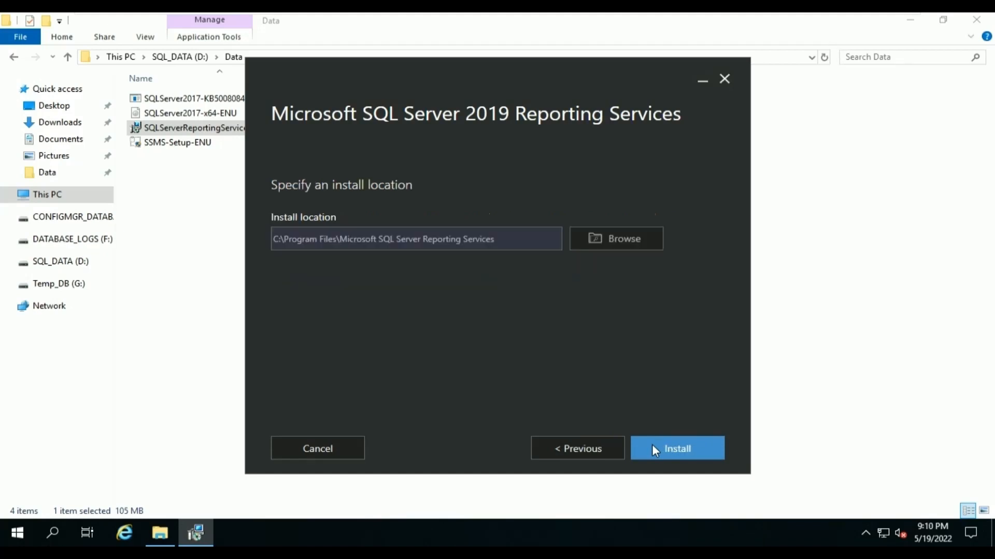
left_click(655, 450)
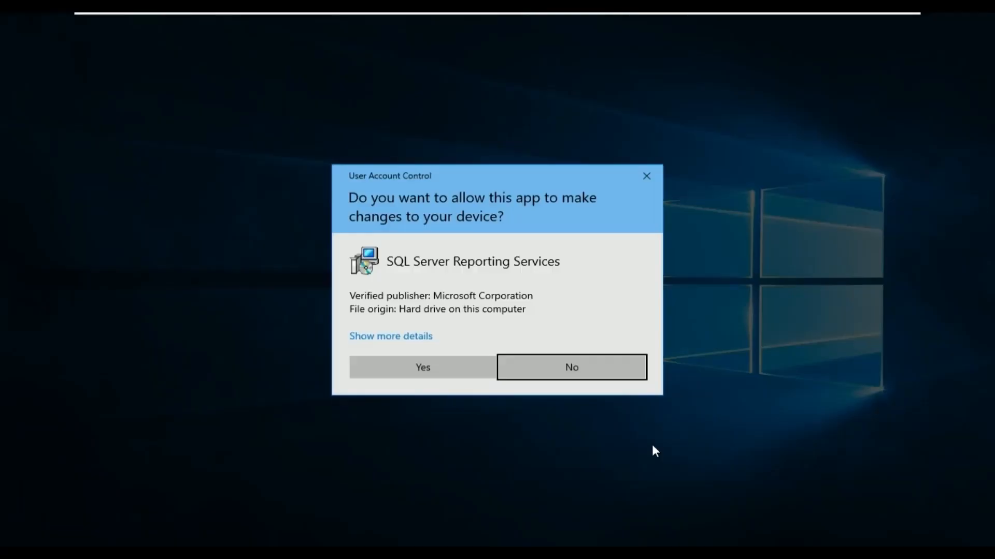
key("Left")
key("Return")
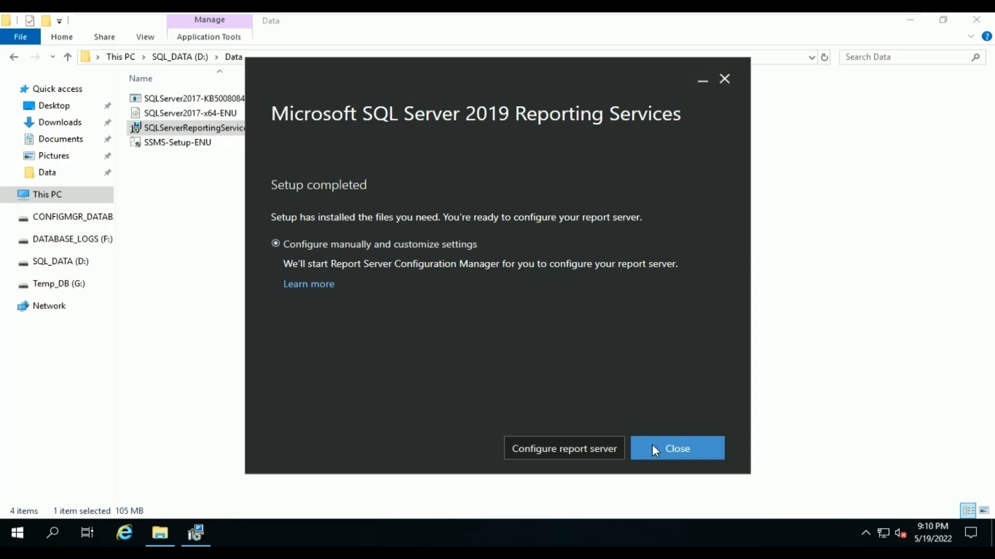
left_click(652, 448)
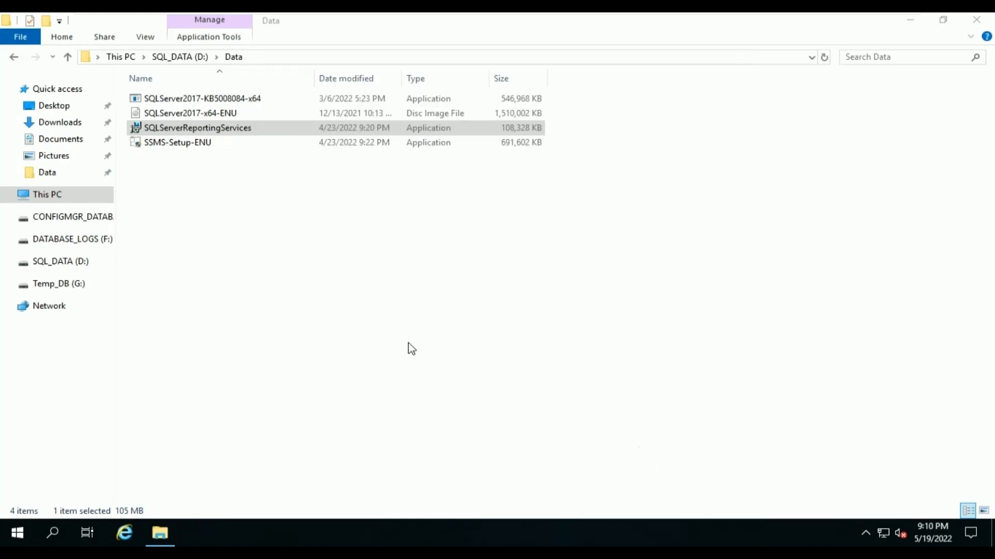
Restart Windows from the Start menu with Other (Planned) as the shutdown reason.
left_click(19, 533)
left_click(21, 502)
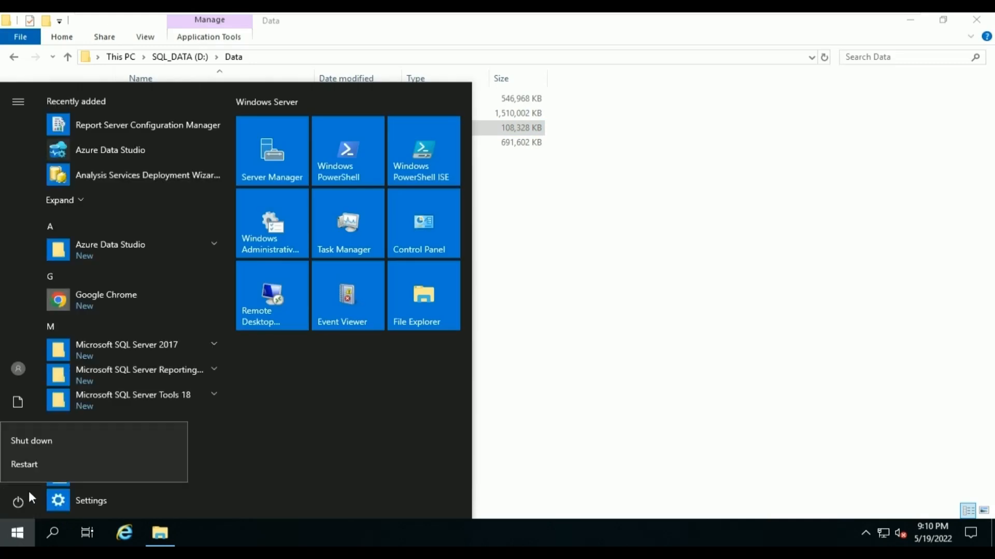
left_click(84, 465)
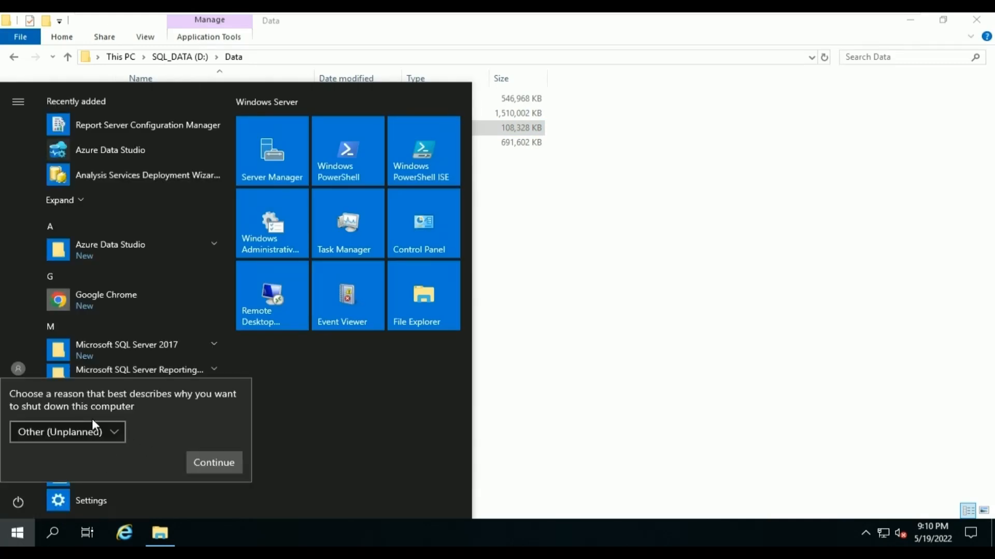
left_click(91, 432)
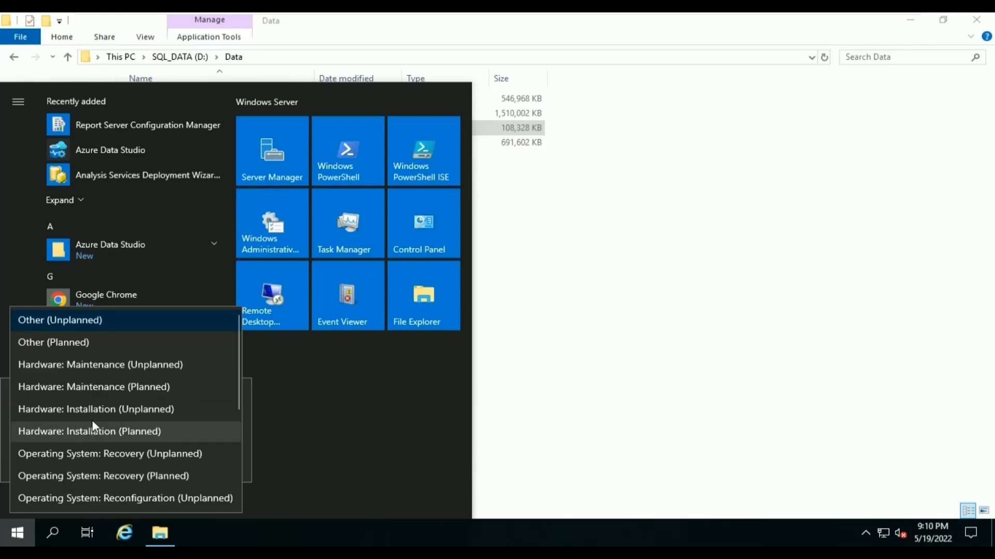
left_click(134, 343)
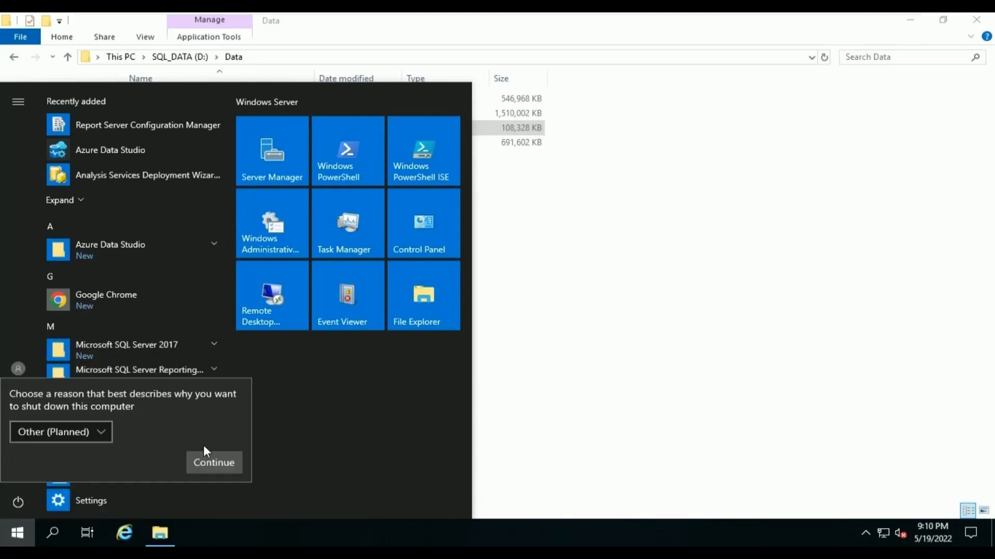
left_click(207, 463)
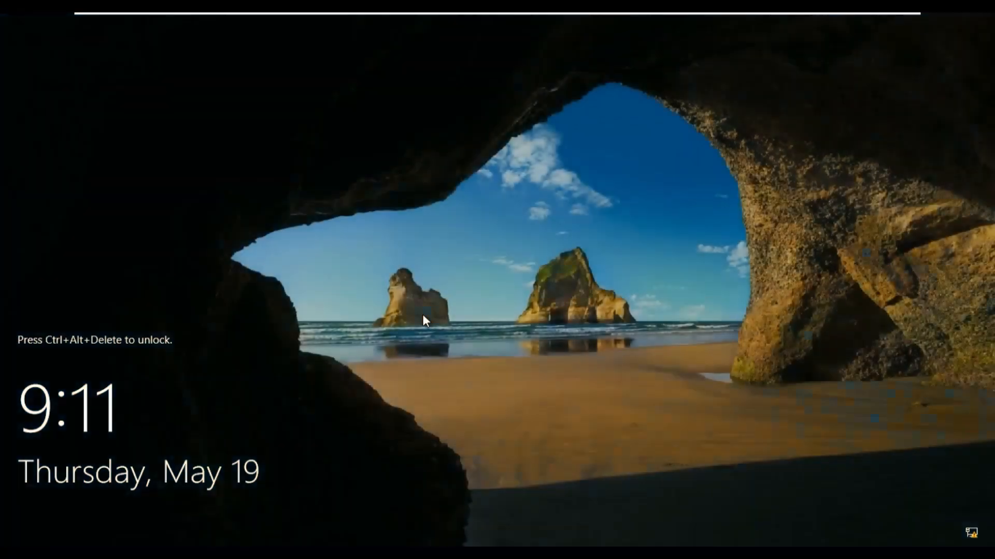
Send Ctrl+Alt+Del to the VM and sign in with the account password.
mouse_move(273, 17)
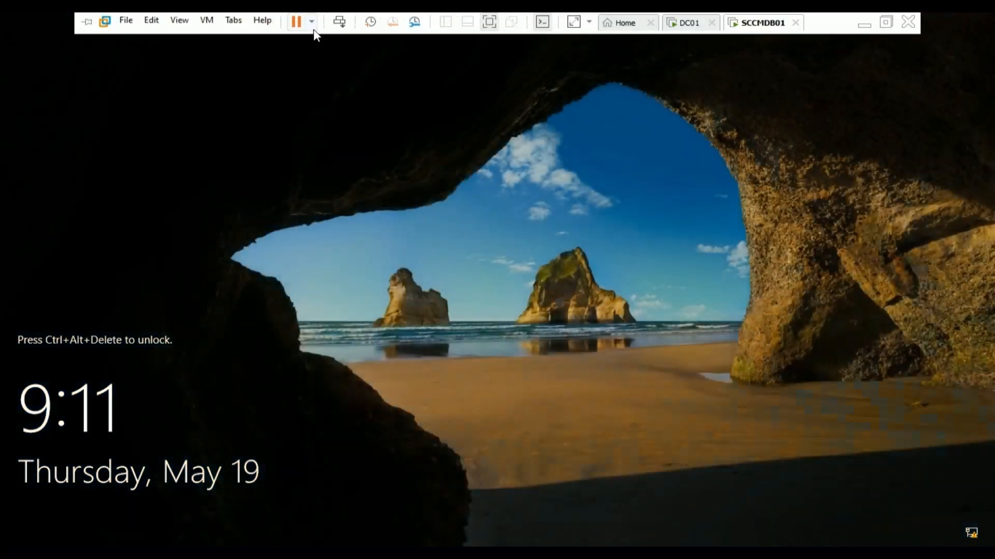
left_click(340, 24)
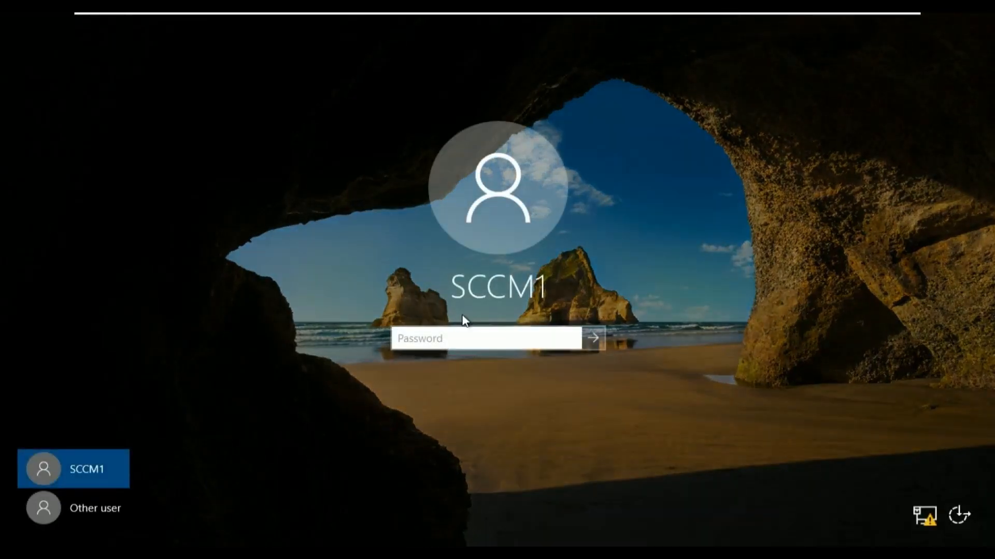
type("••••••••")
key("Return")
key("Return")
type("•••••••••")
key("Return")
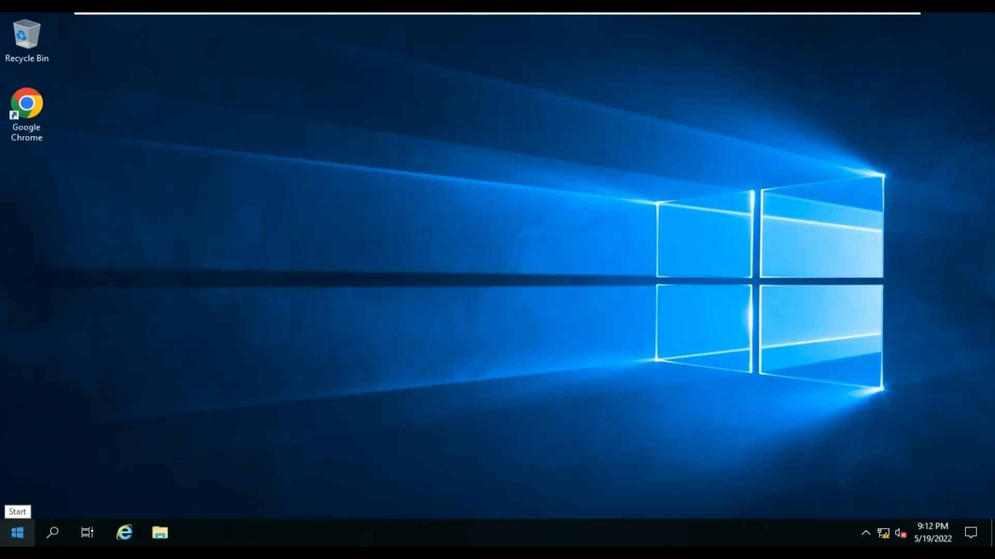
Launch SSMS 18, connect to SCCMDB01 with Windows Authentication, and widen Object Explorer.
left_click(18, 533)
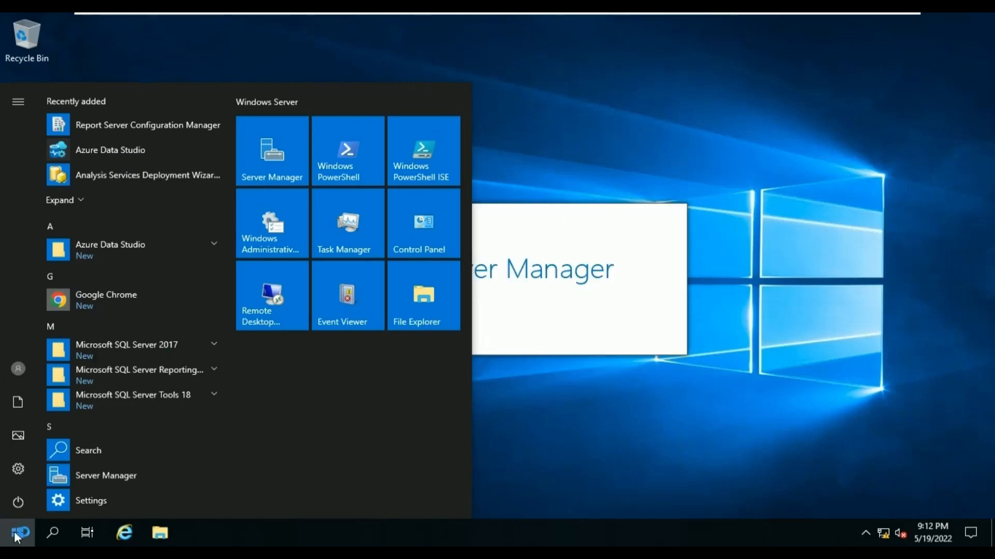
left_click(190, 395)
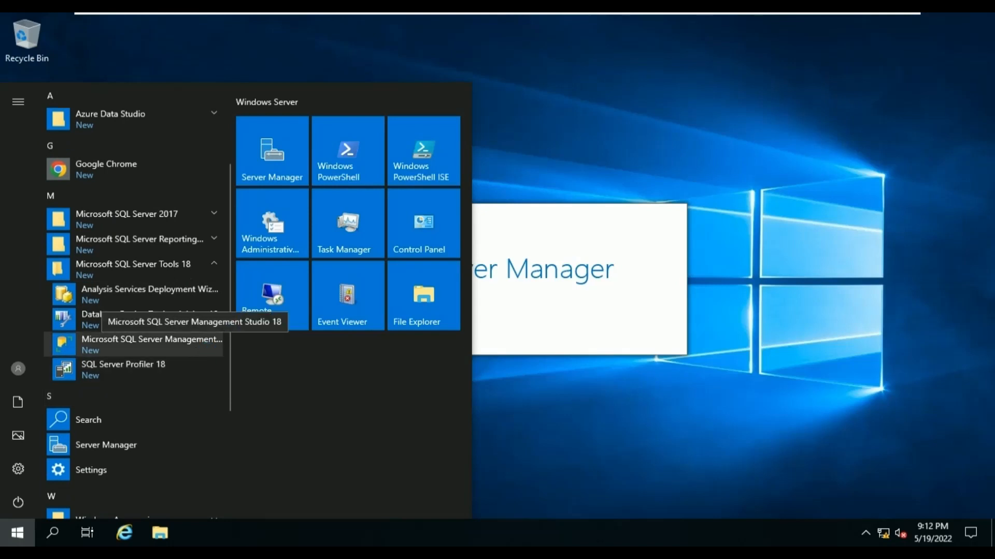
left_click(196, 347)
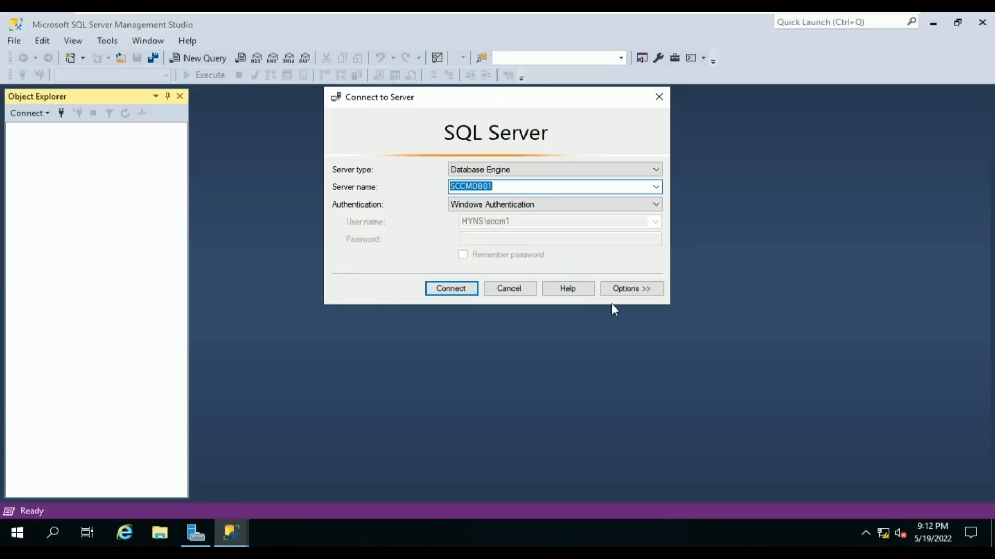
left_click(467, 289)
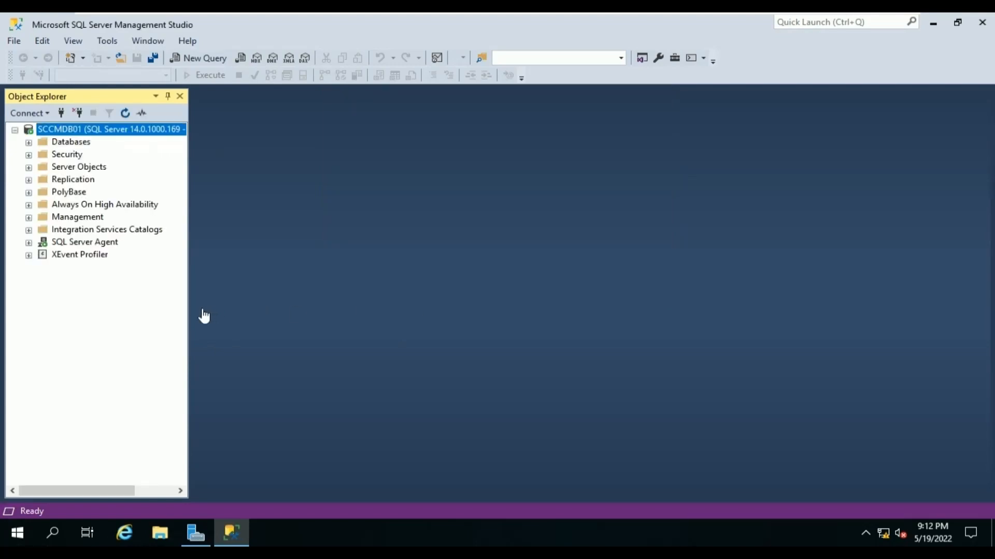
left_click_drag(192, 318, 334, 317)
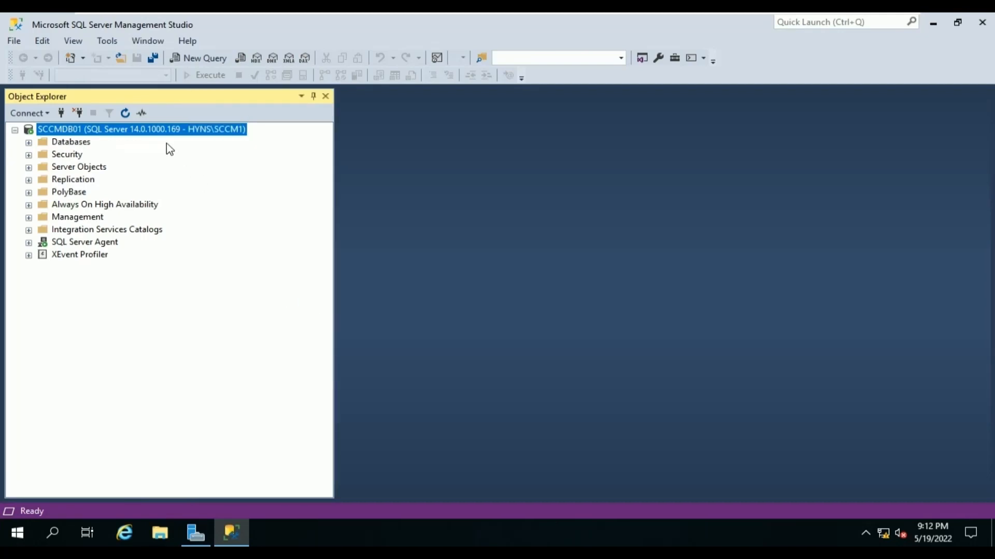
In SCCMDB01 Server Properties, set minimum server memory 8192 MB and maximum 9200 MB.
right_click(132, 136)
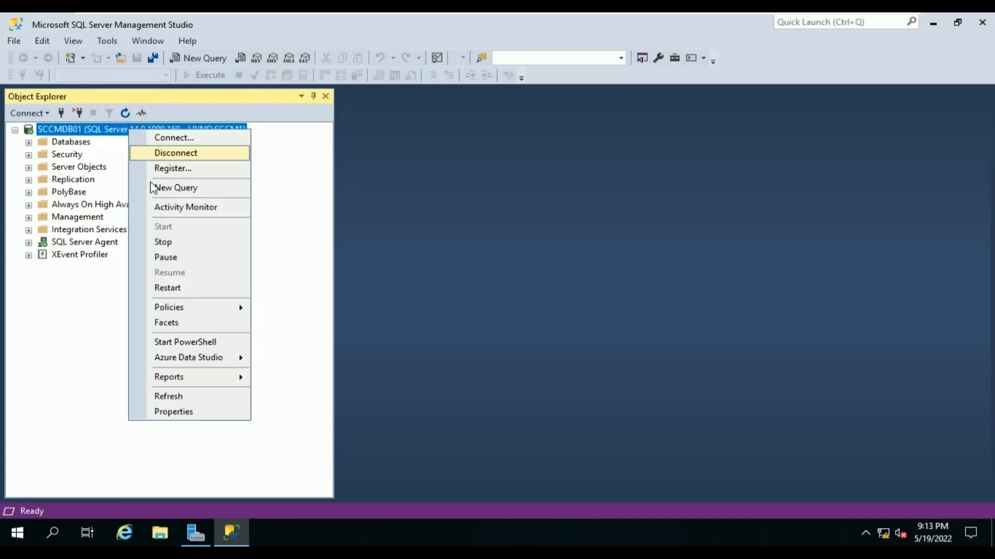
left_click(172, 413)
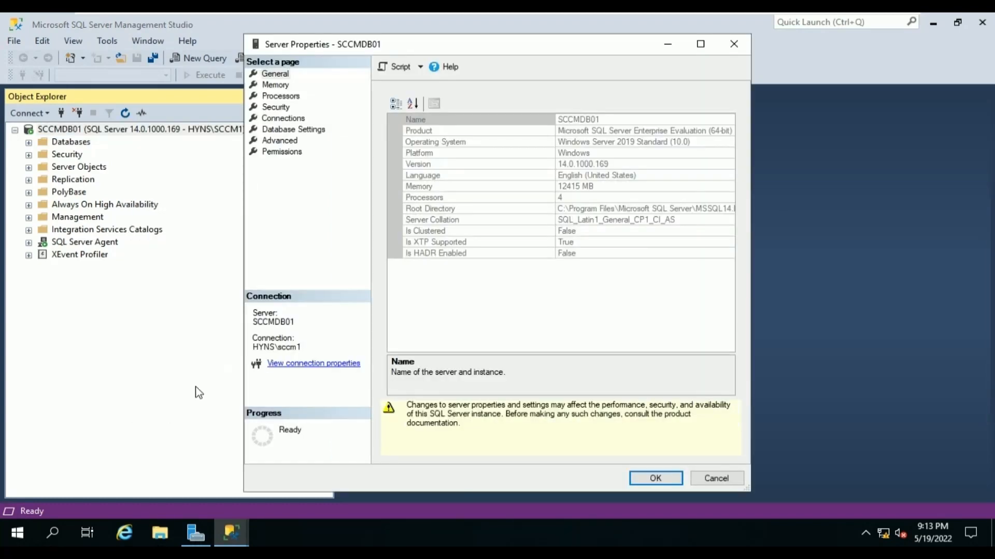
left_click(277, 85)
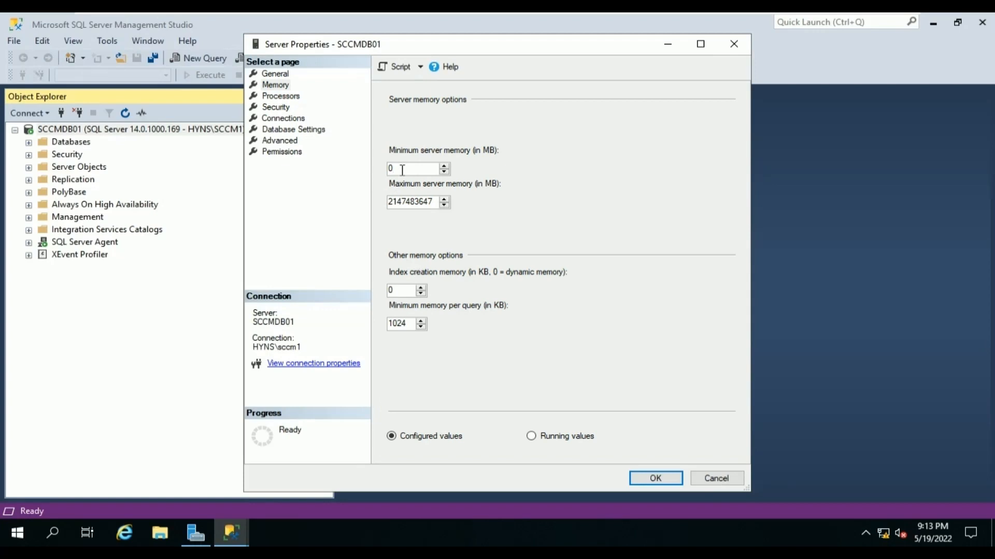
key("BackSpace")
type("8192")
double_click(428, 201)
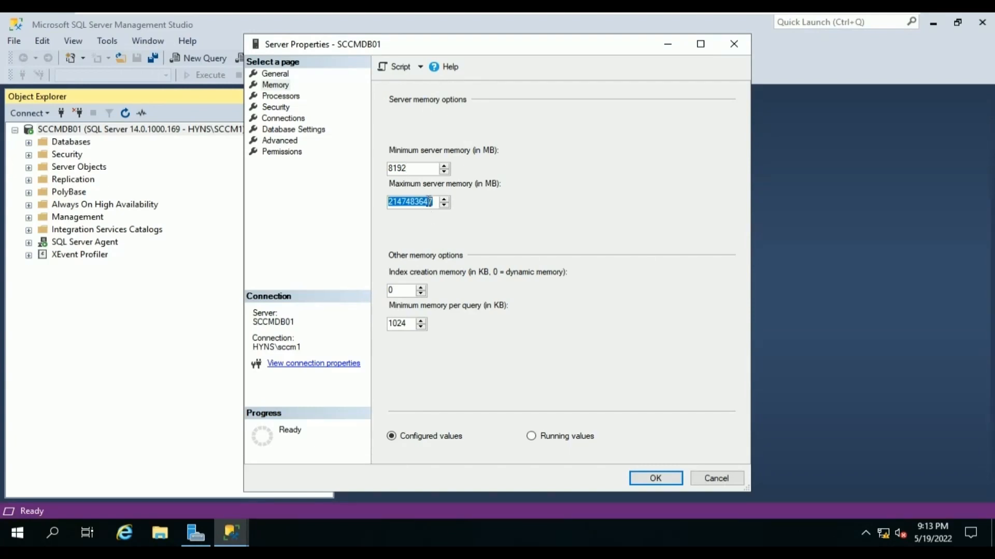
type("9200")
left_click(638, 481)
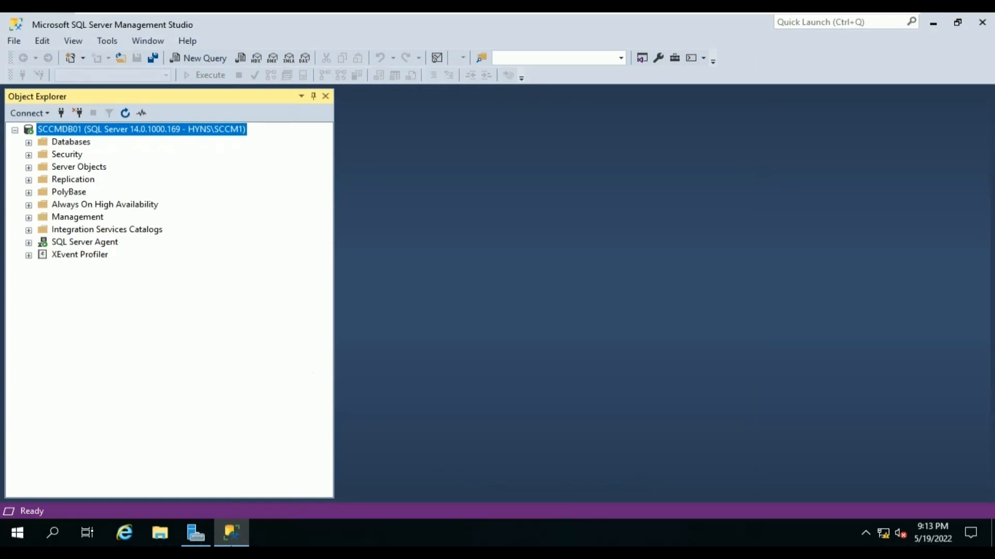
left_click(355, 536)
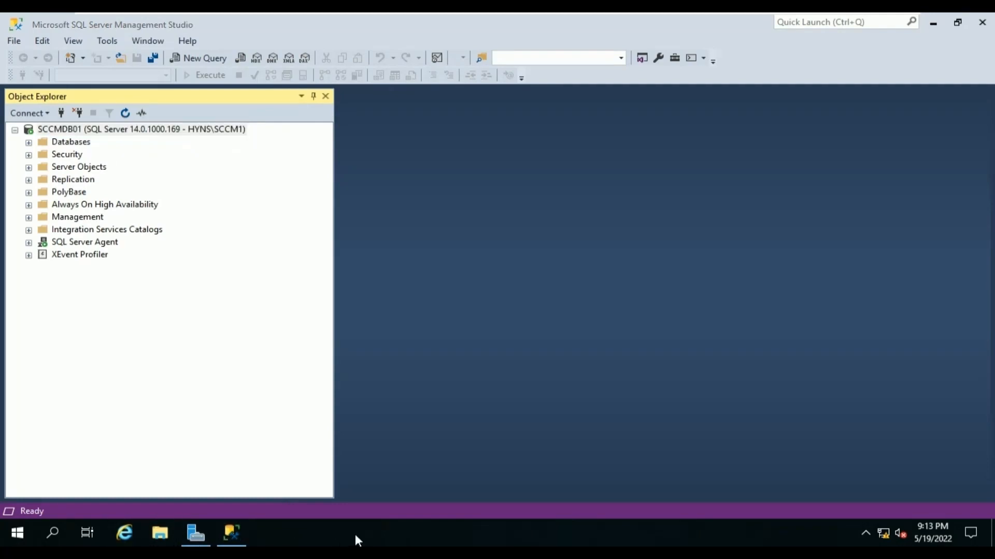
Open the bookmarked Microsoft Docs article on supported SQL Server versions in Chrome.
key("super+d")
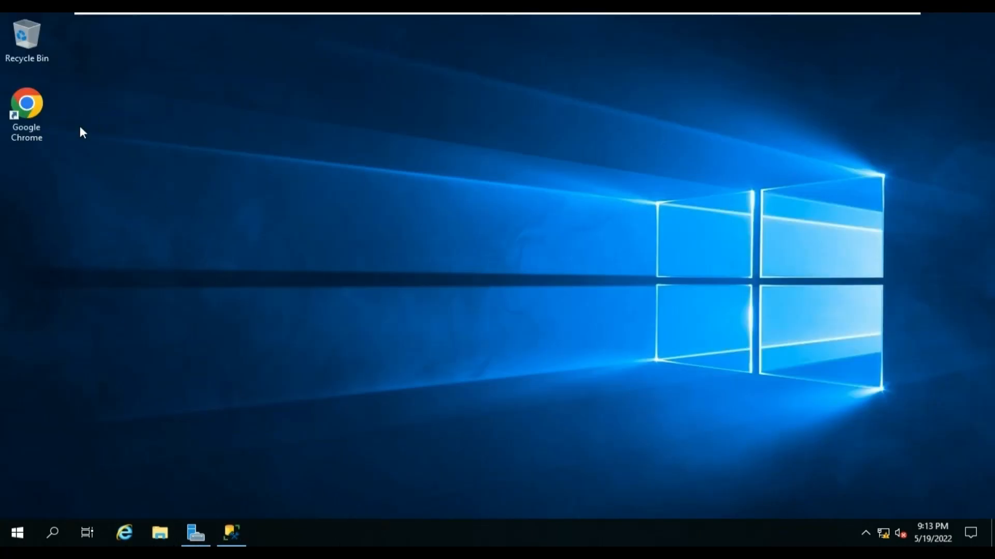
double_click(34, 115)
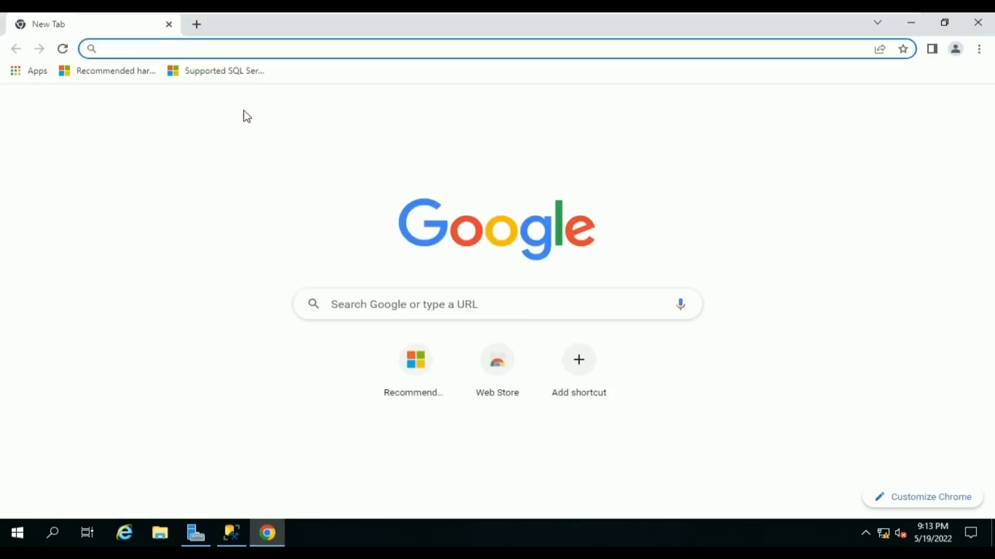
left_click(225, 72)
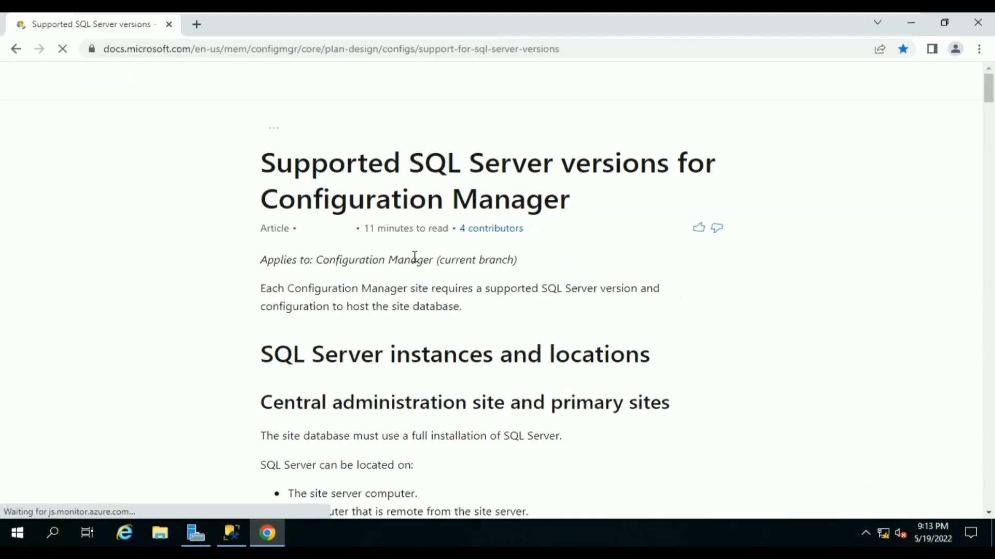
Find and highlight the SQL Server 2017 cumulative update 2 requirement, then open a blank tab.
scroll(545, 337, "down", 3)
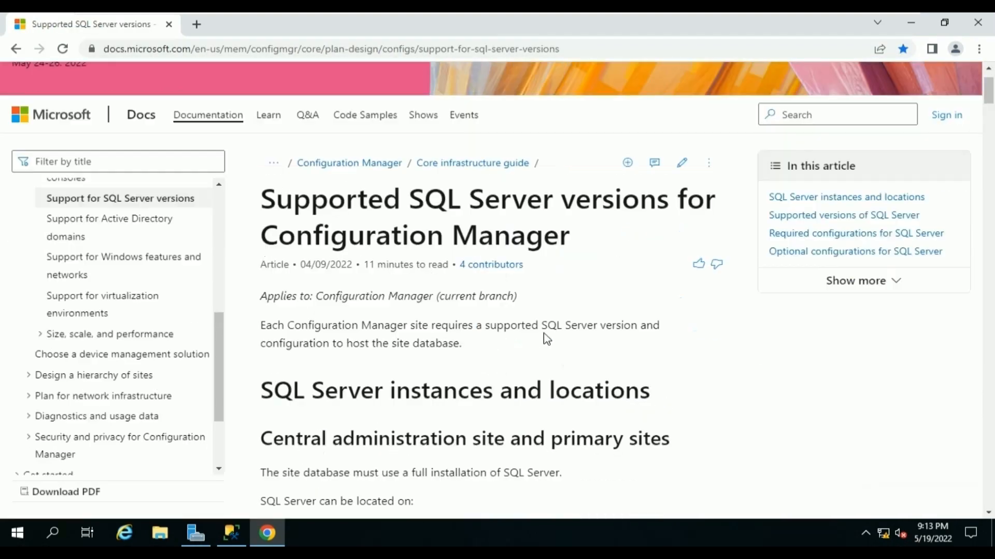
scroll(545, 333, "down", 7)
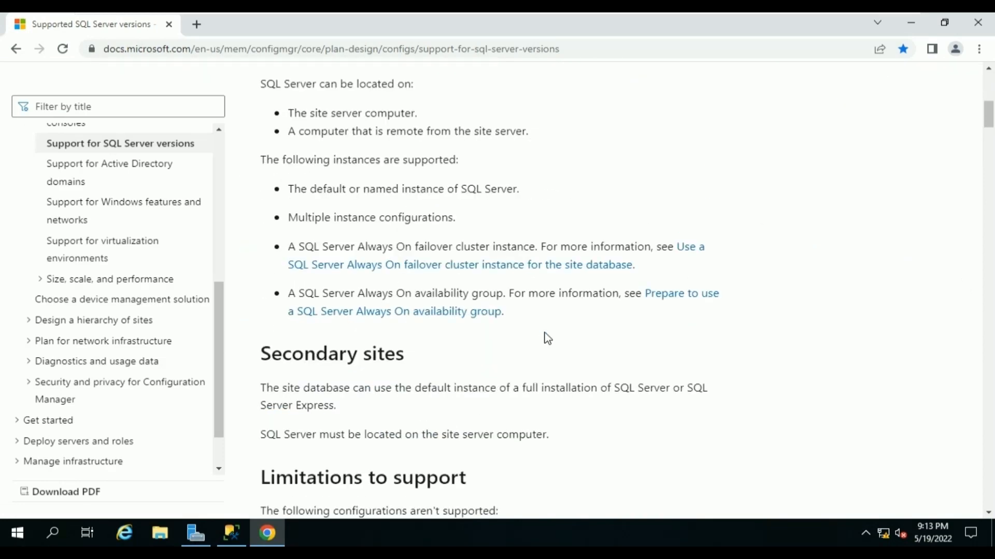
scroll(547, 338, "down", 7)
scroll(546, 333, "down", 3)
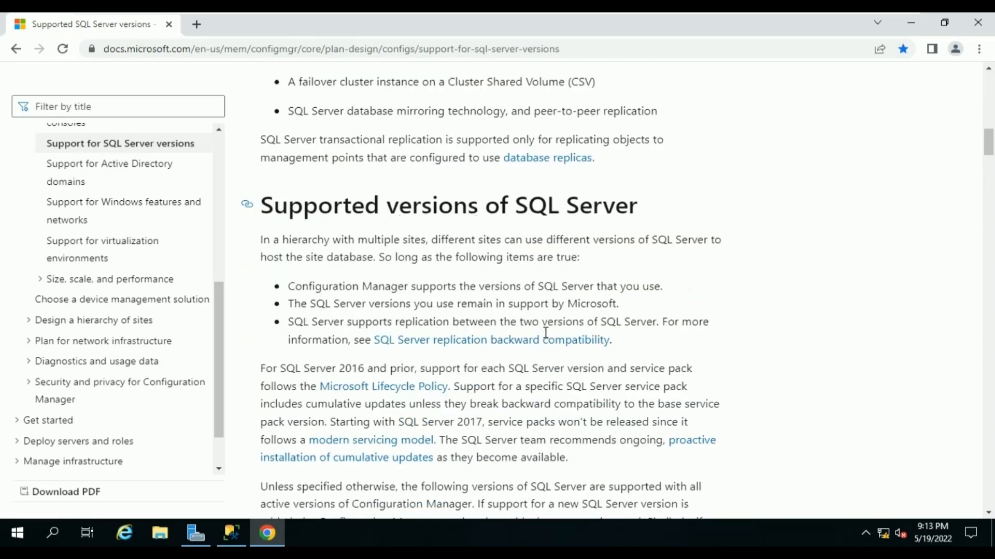
scroll(545, 332, "down", 7)
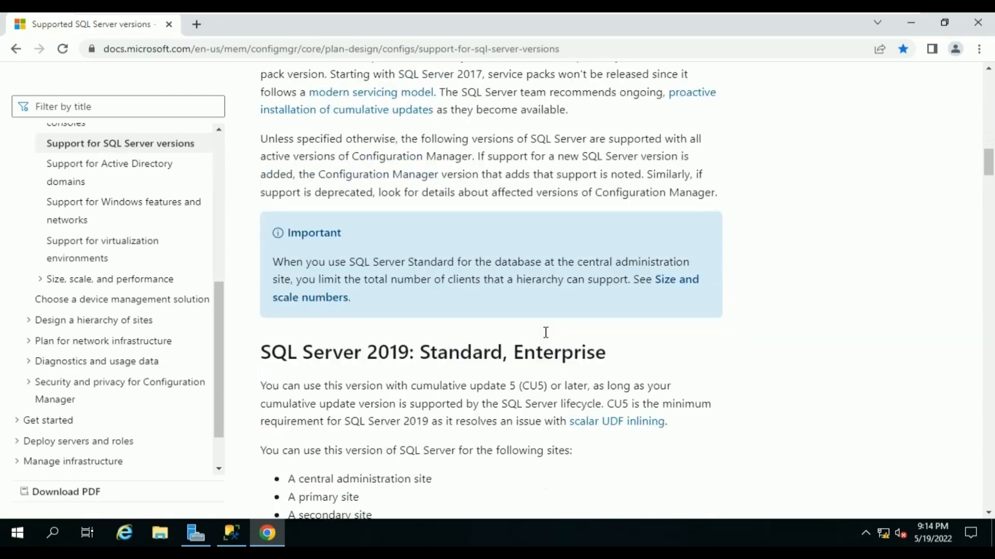
scroll(545, 334, "down", 3)
scroll(547, 337, "down", 2)
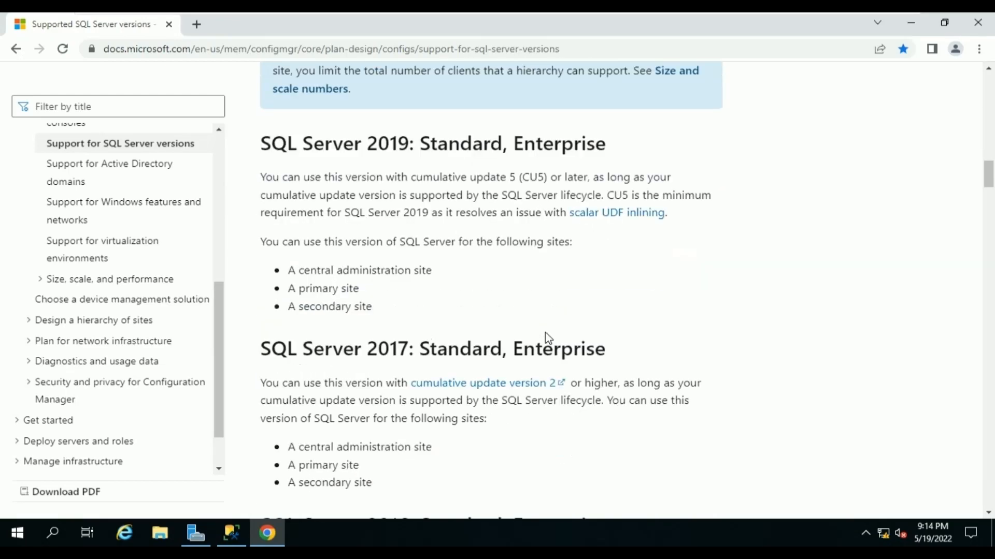
scroll(547, 338, "down", 1)
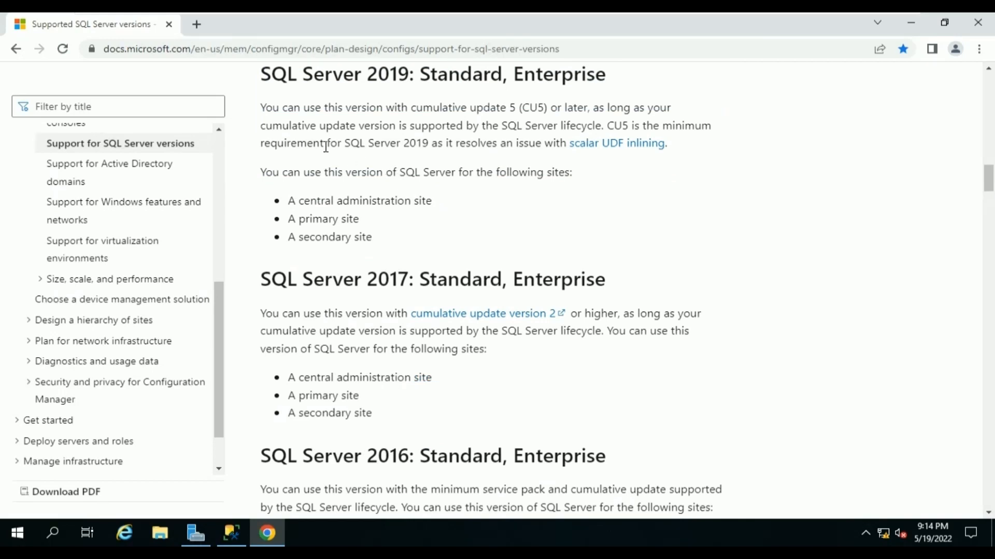
left_click_drag(260, 107, 520, 112)
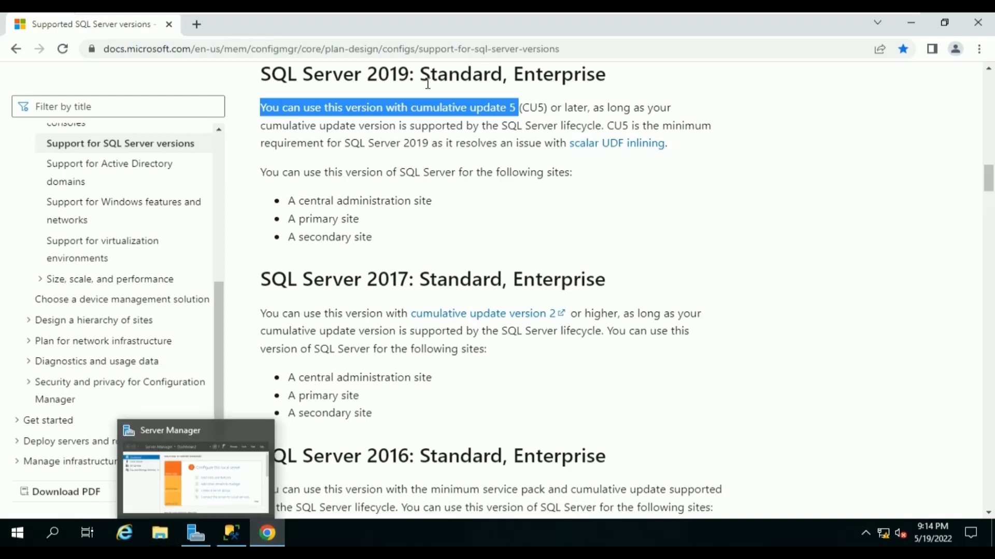
left_click(196, 24)
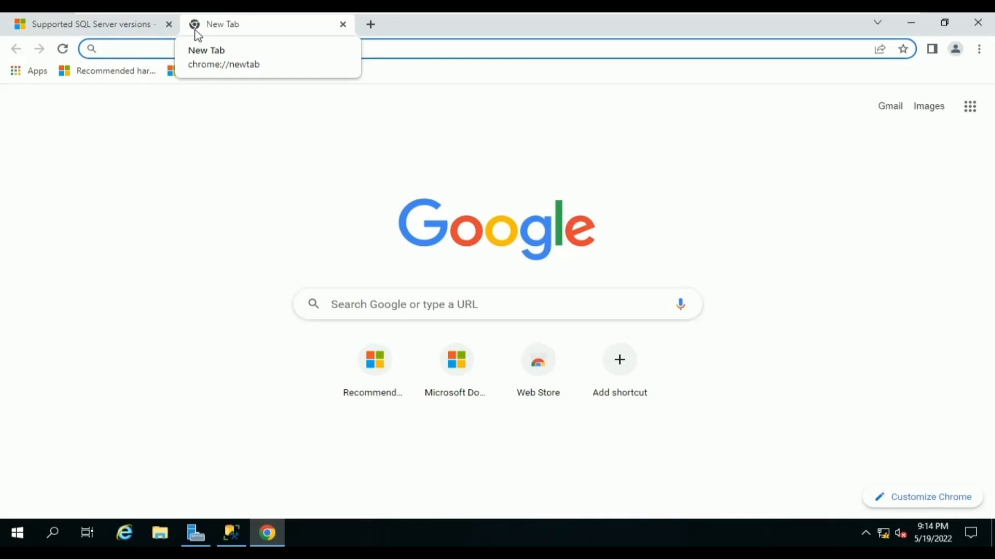
Search for 'microsoft catalog update' and go to the Microsoft Update Catalog site's search box.
type("microsoft")
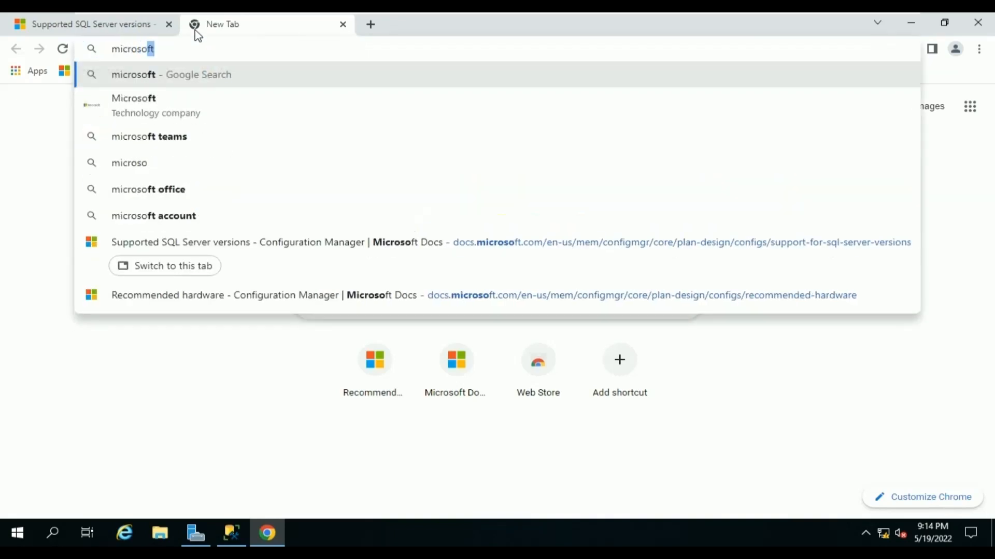
type(" cata")
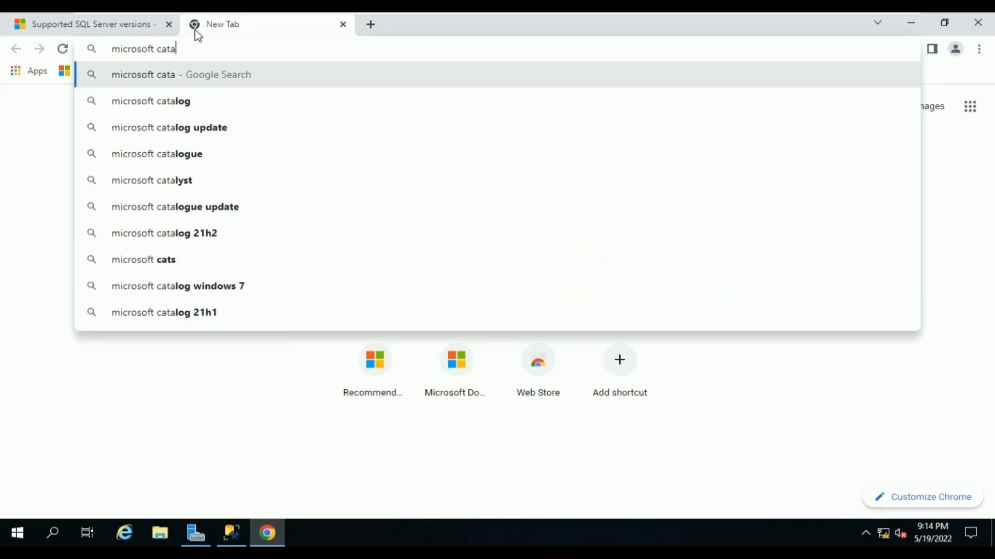
key("Down")
key("Down")
key("Return")
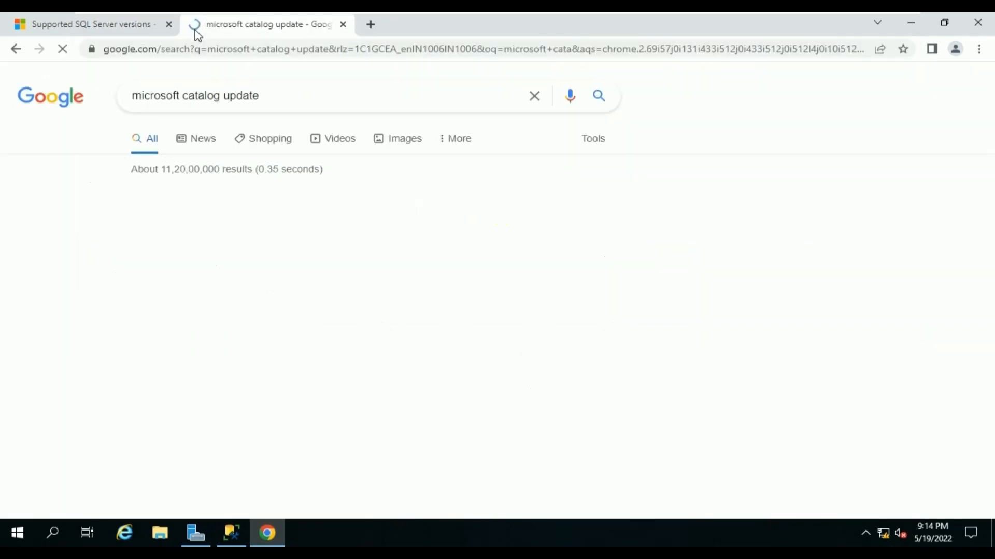
left_click(239, 216)
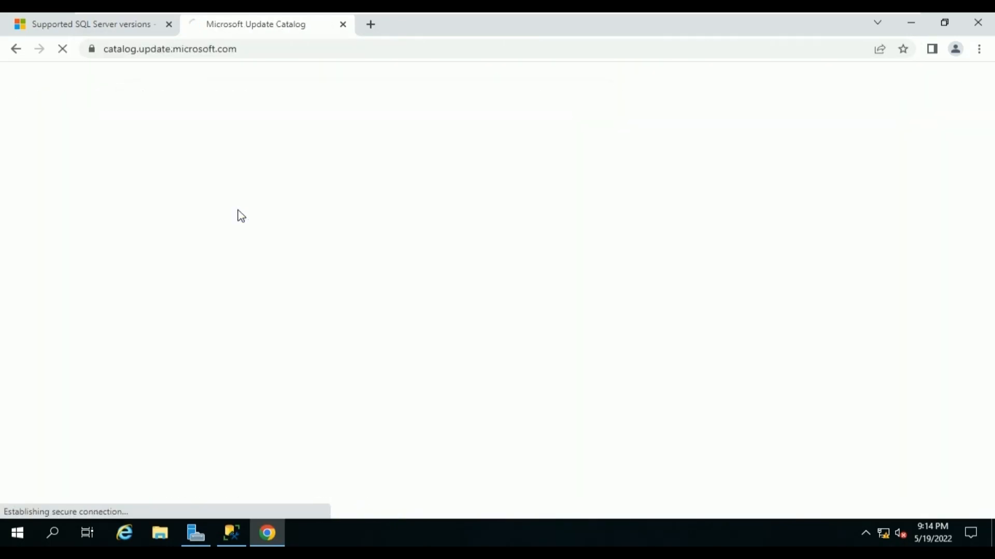
left_click(809, 184)
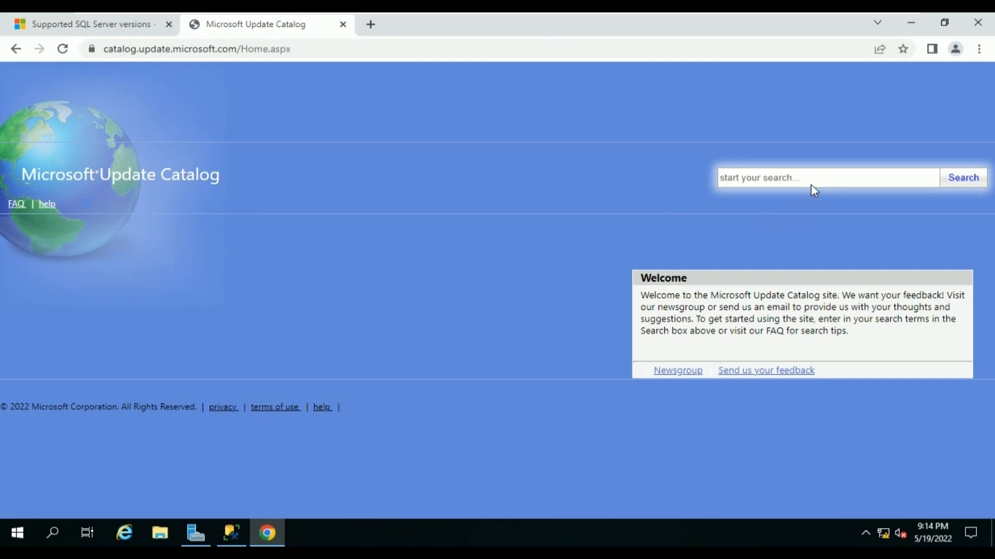
left_click(789, 176)
Run the SQLServer2017-KB5008084-x64 installer from the Data folder on SQL_DATA (D:).
left_click(164, 534)
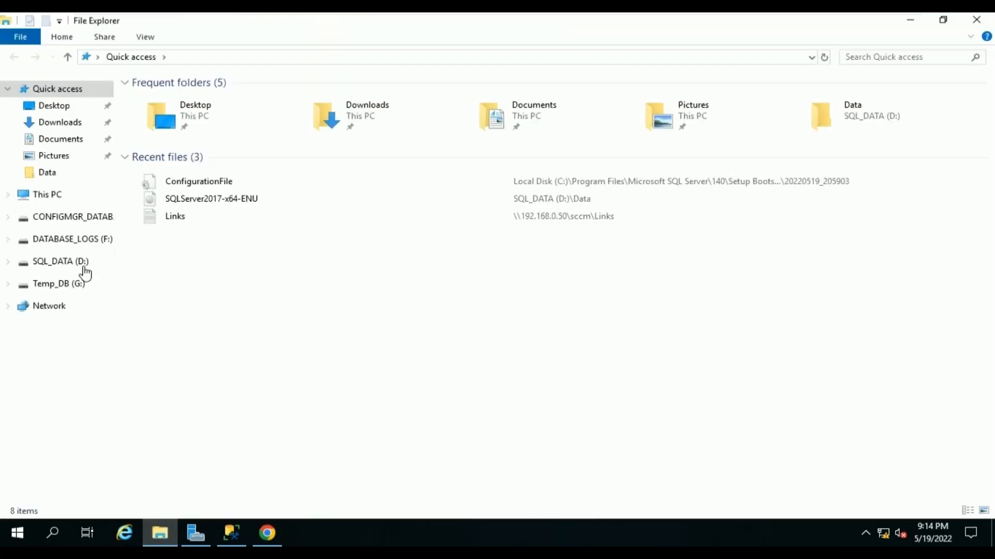
left_click(78, 264)
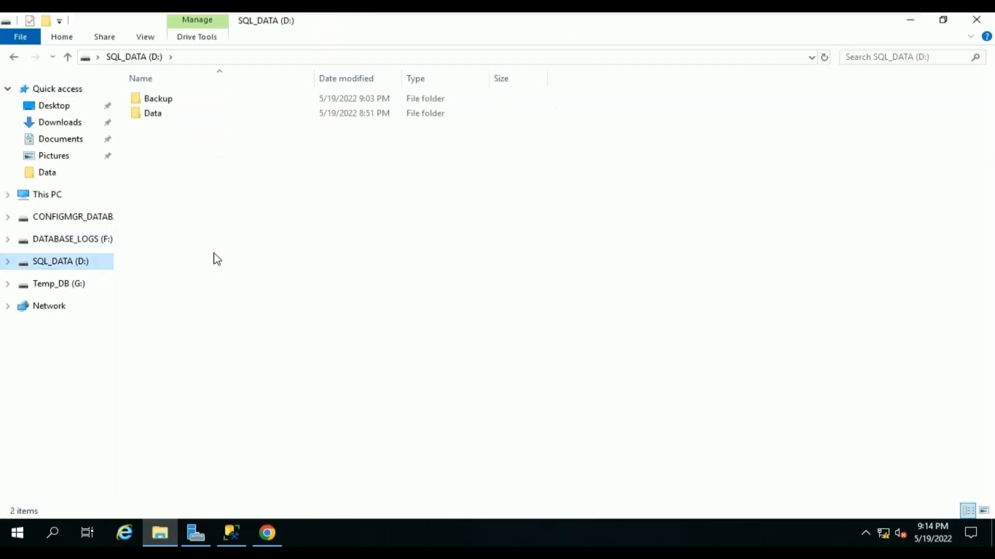
double_click(273, 115)
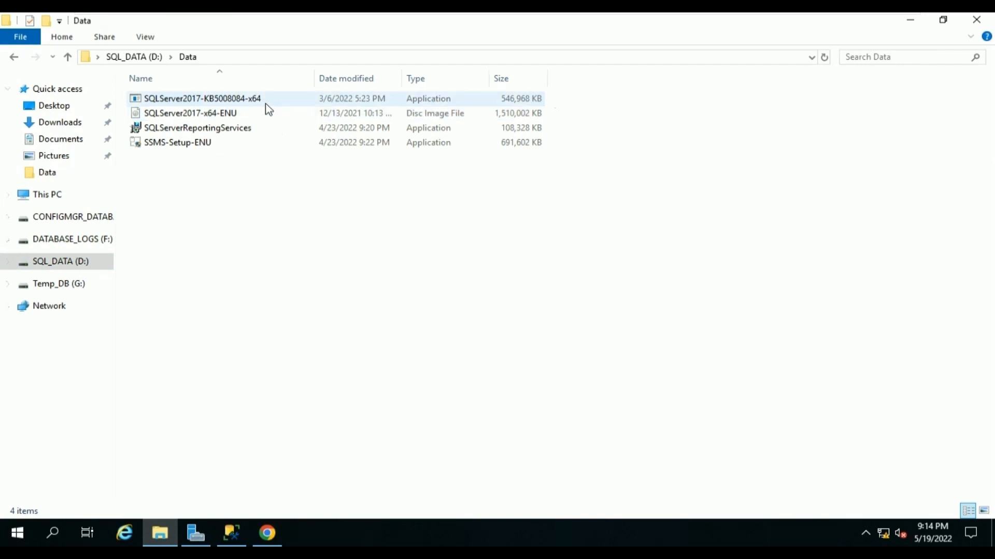
left_click(263, 100)
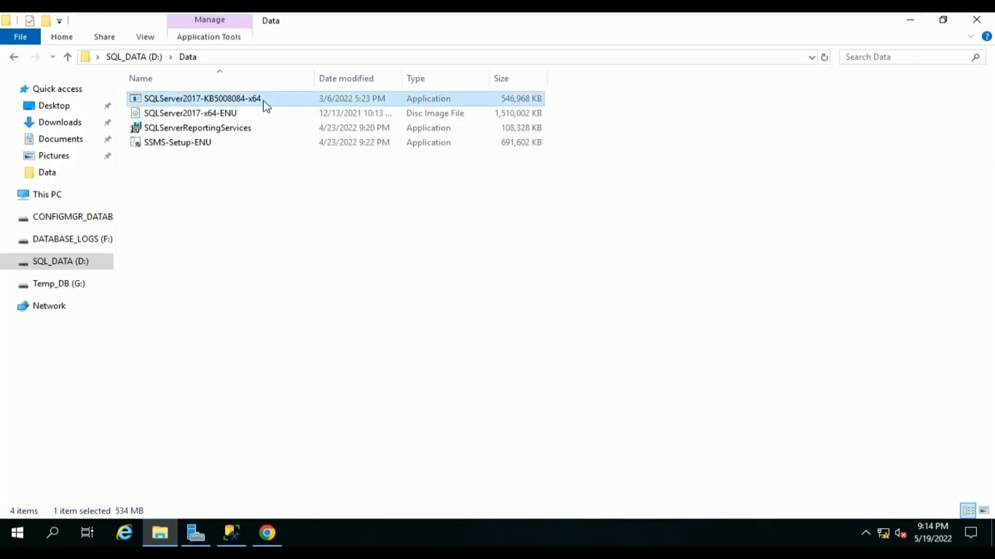
double_click(263, 101)
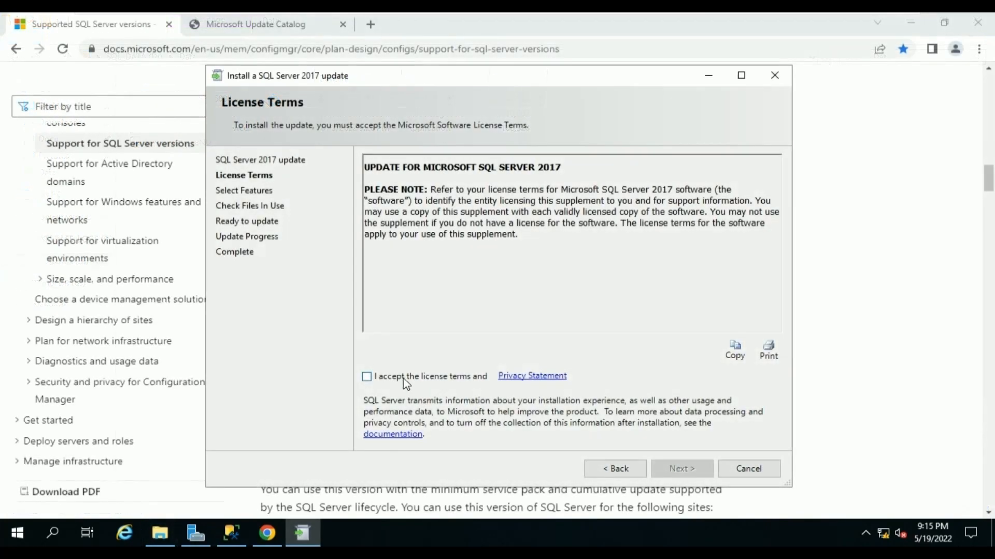
Accept the update license terms and proceed past feature selection and files-in-use check to Ready to update.
left_click(406, 382)
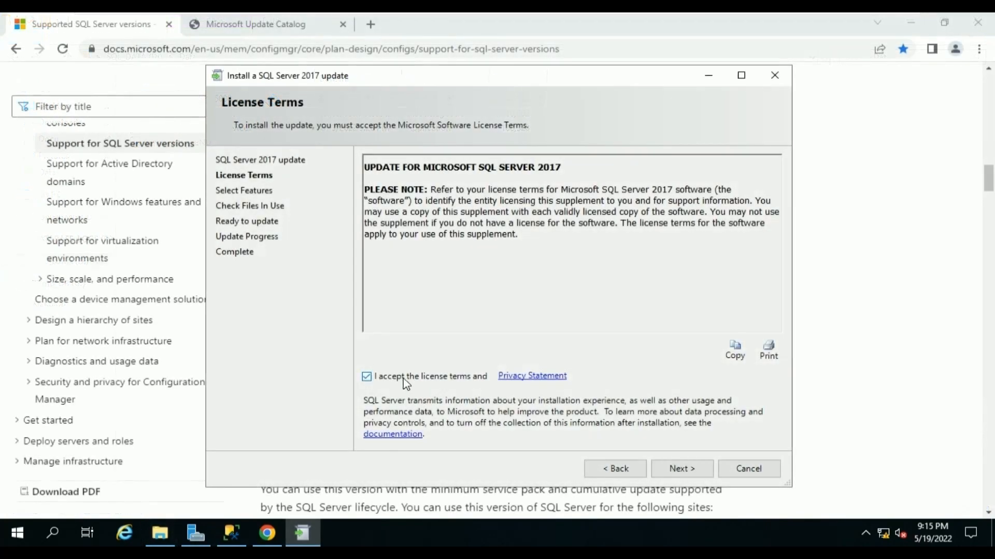
left_click(682, 469)
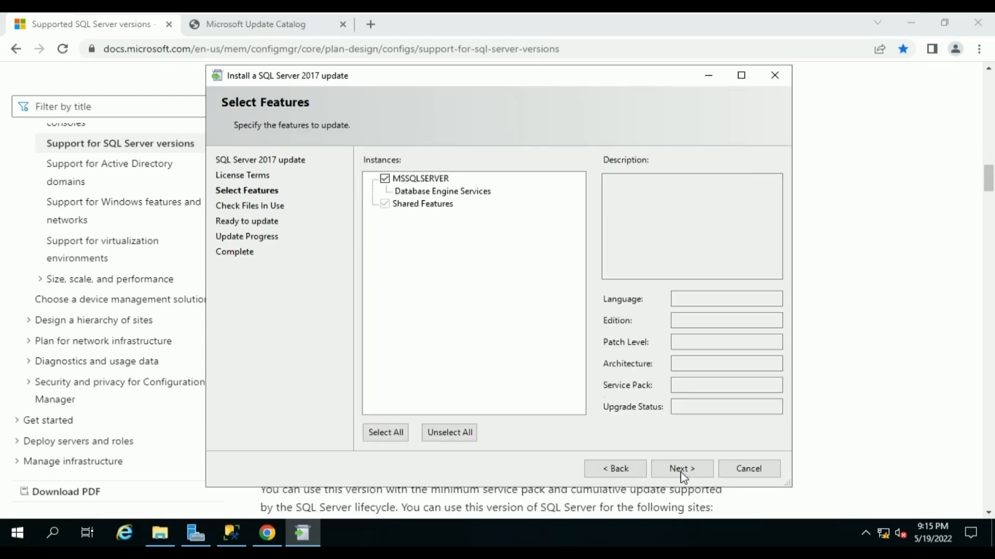
left_click(682, 470)
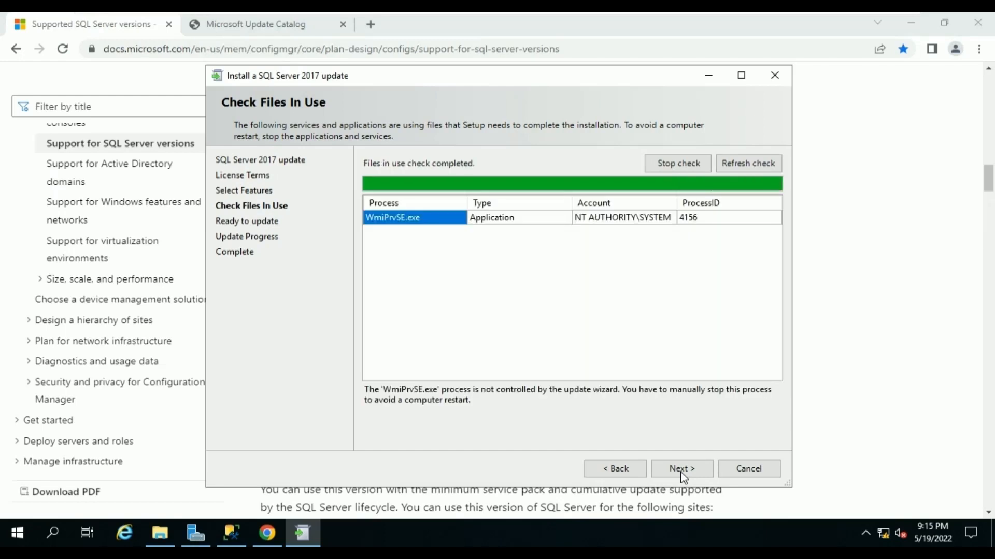
left_click(682, 468)
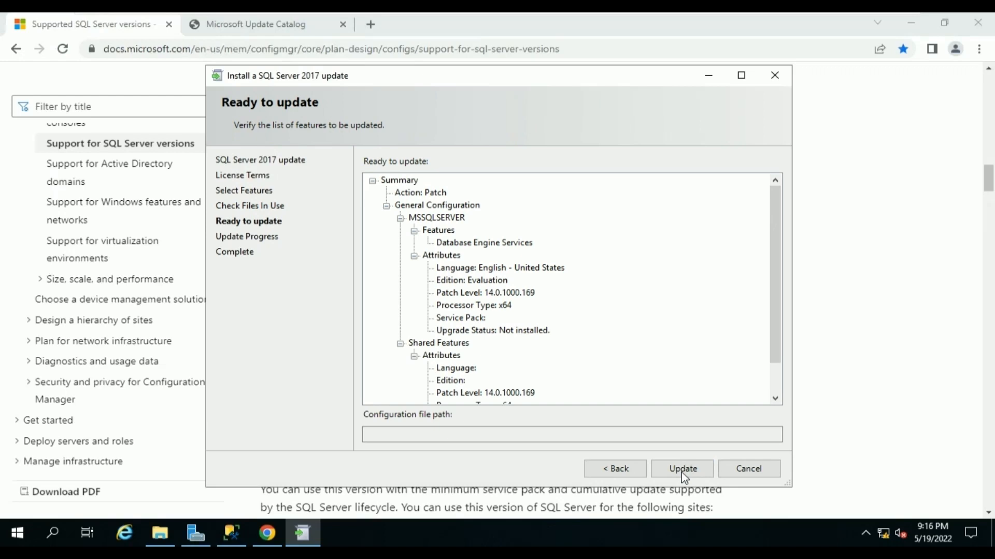
Apply the patch and minimize SSMS and Chrome while all features finish with Succeeded.
left_click(682, 469)
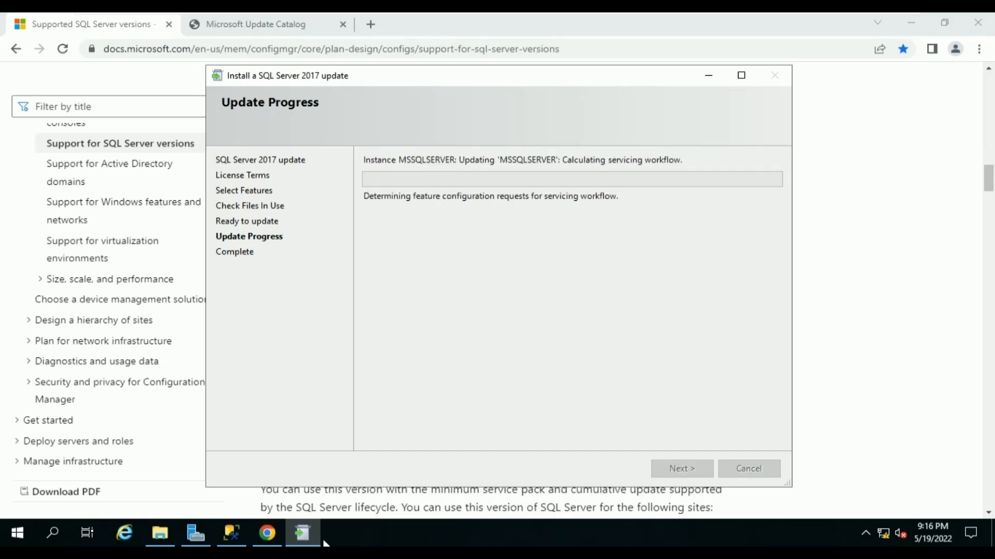
left_click(244, 534)
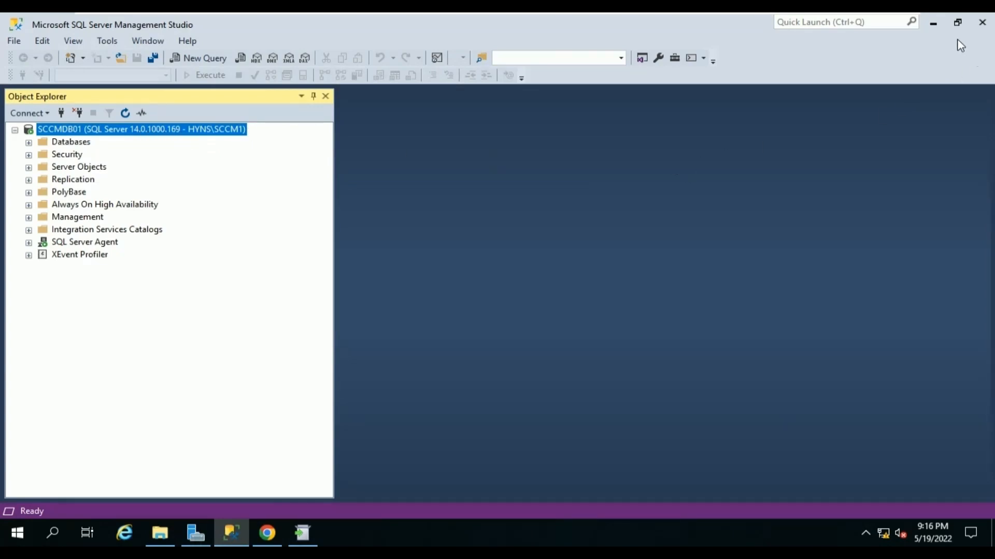
left_click(933, 23)
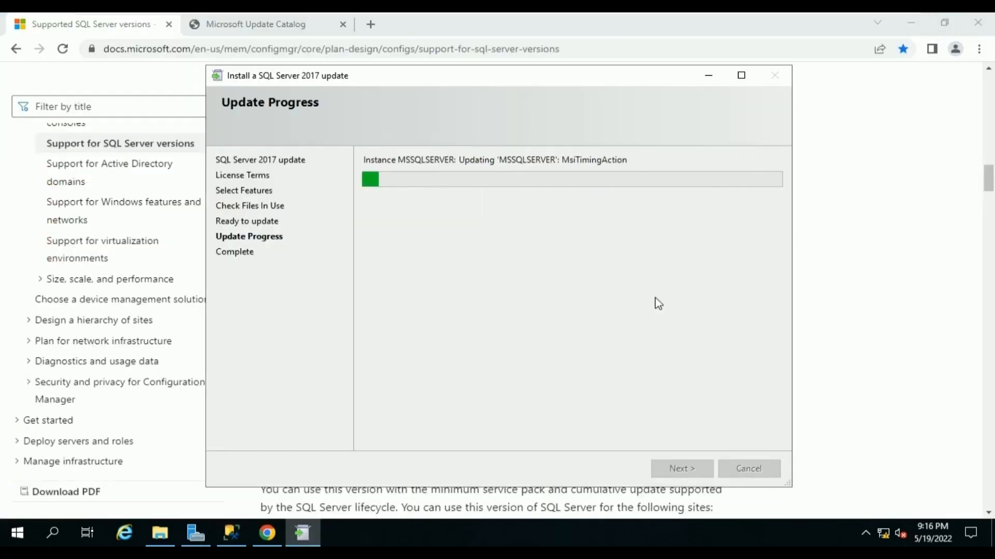
left_click(912, 23)
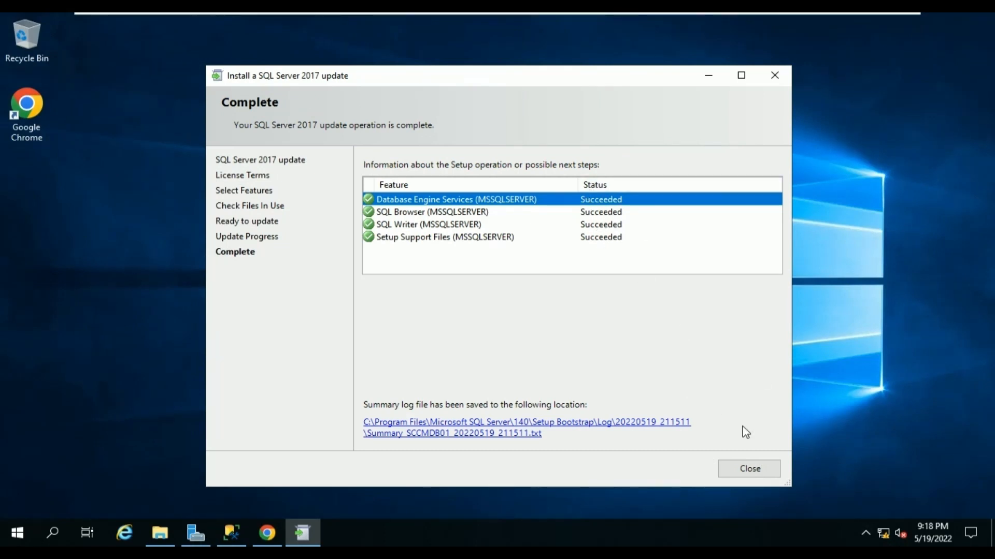
Close the completed update wizard and restart Windows with reason Other (Planned).
left_click(744, 470)
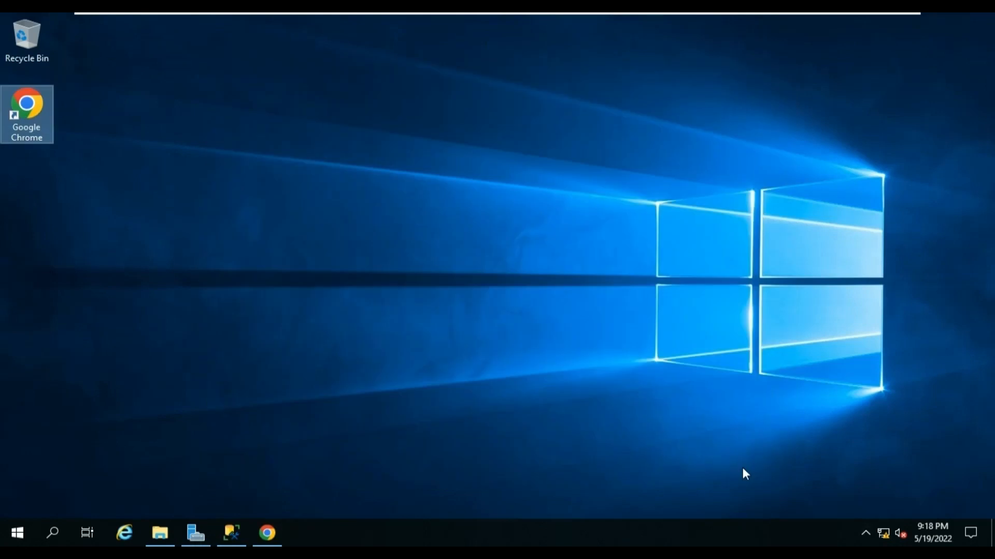
left_click(193, 439)
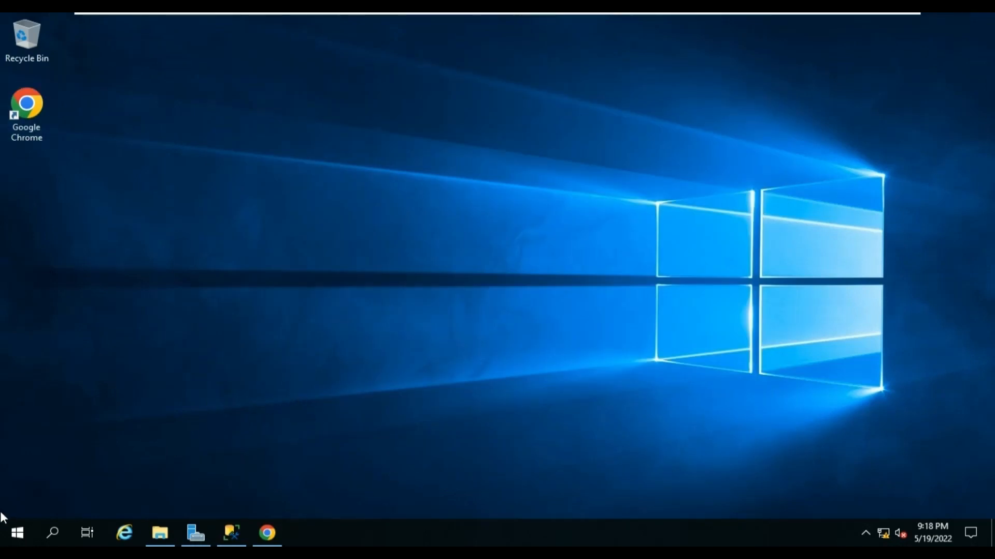
left_click(17, 534)
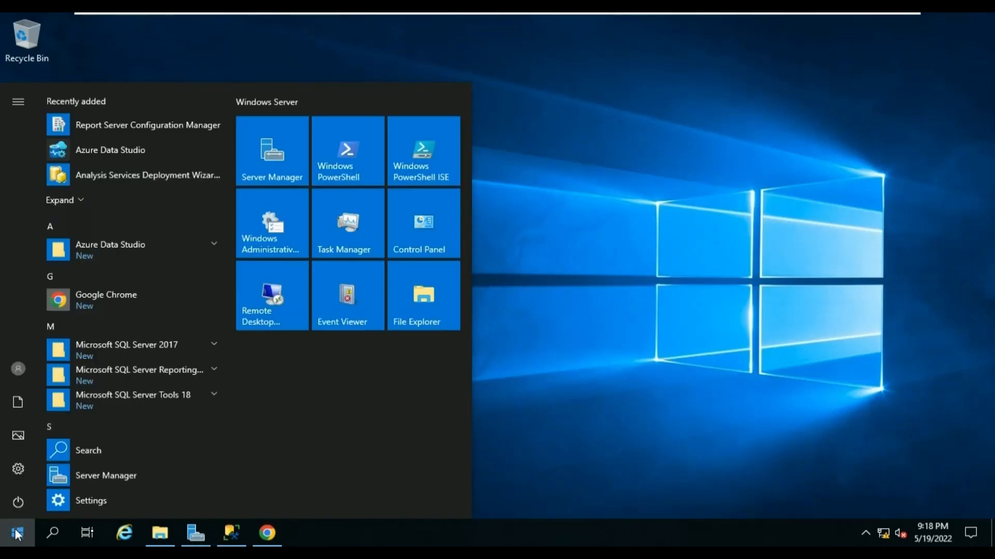
left_click(18, 502)
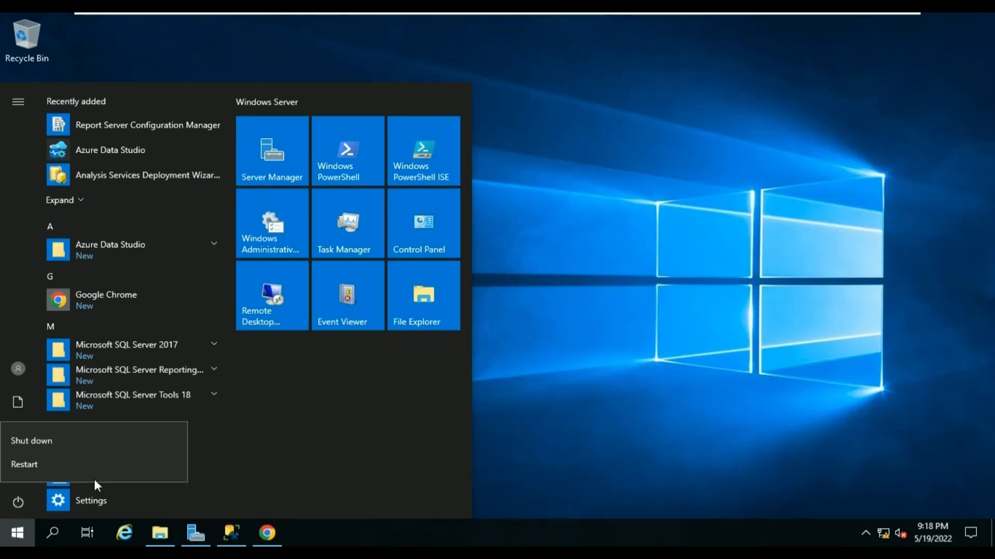
left_click(128, 466)
left_click(107, 432)
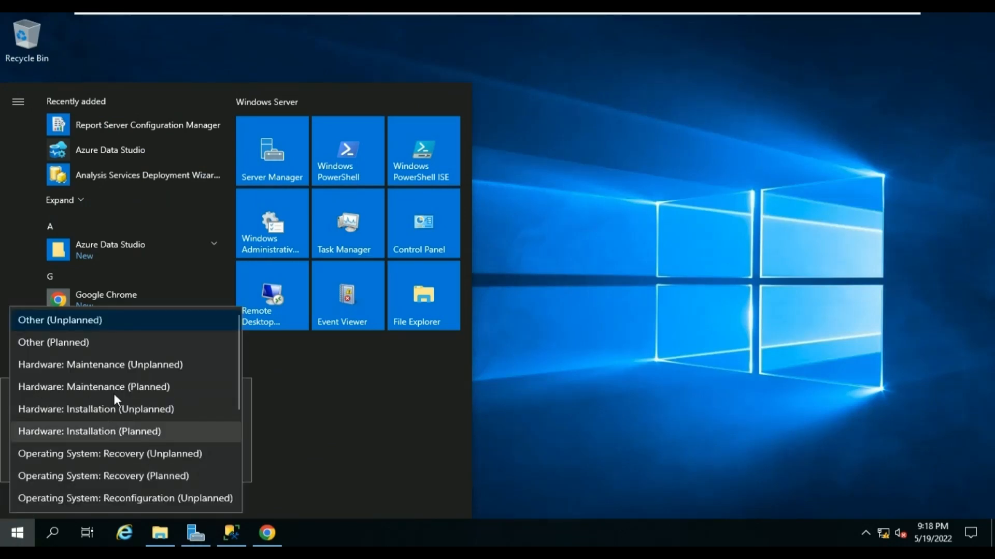
left_click(125, 342)
left_click(199, 463)
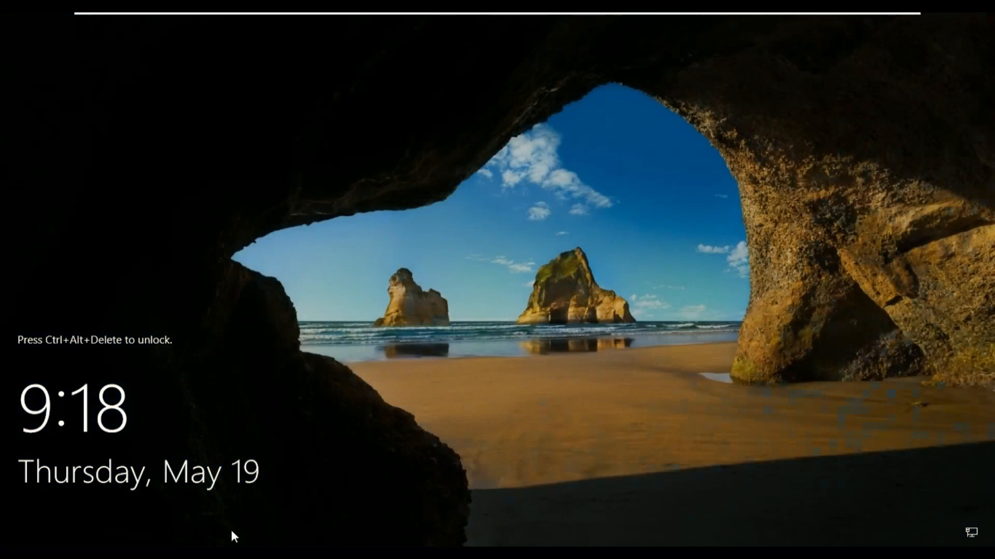
Send Ctrl+Alt+Del and sign in with the account password, retrying after an incorrect-password message.
mouse_move(247, 14)
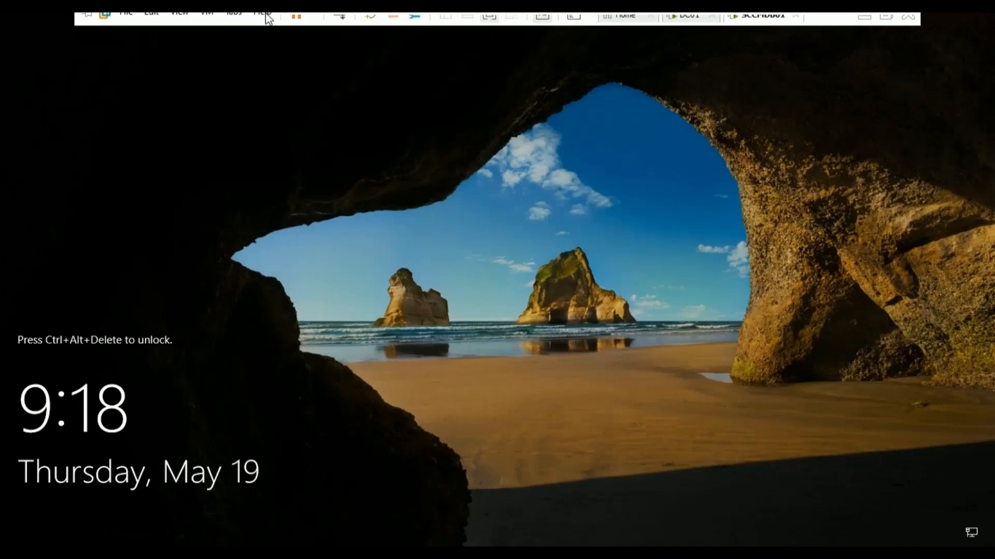
left_click(338, 22)
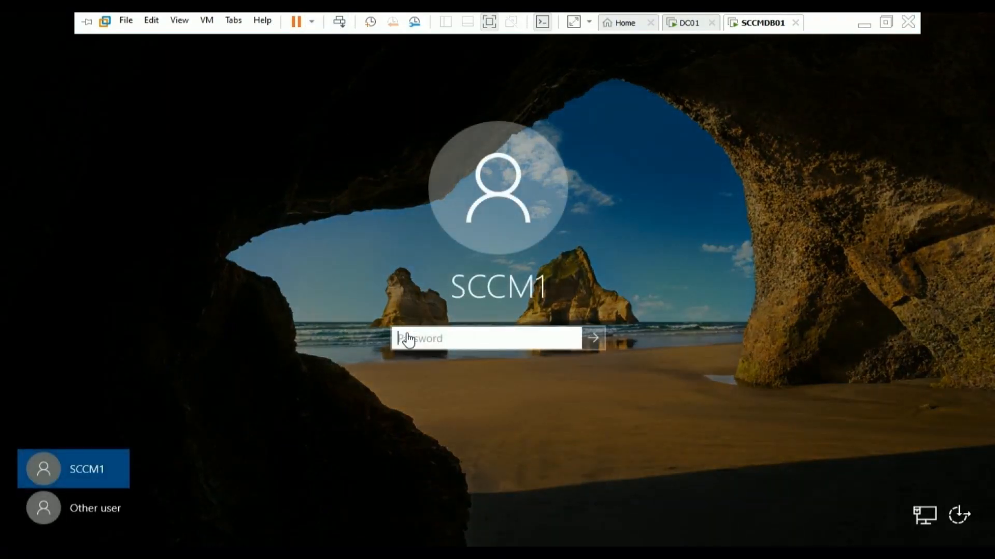
left_click(407, 340)
type("••••")
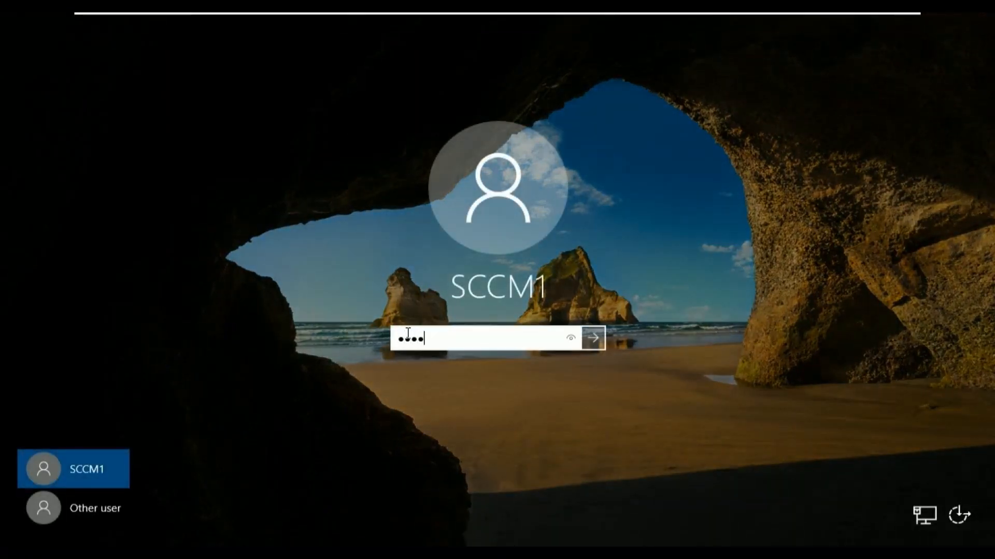
type("••••")
key("Return")
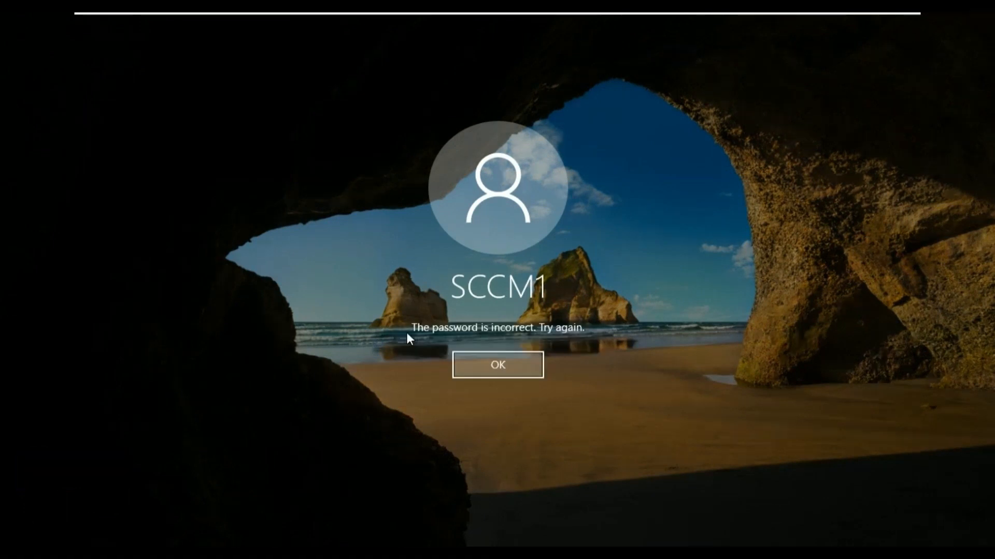
key("Return")
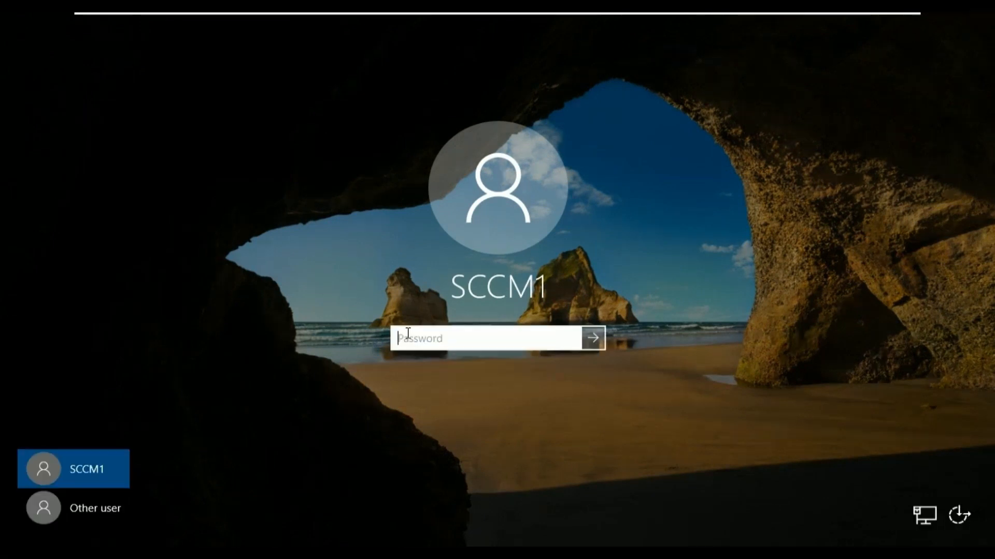
type("••••••••")
key("Return")
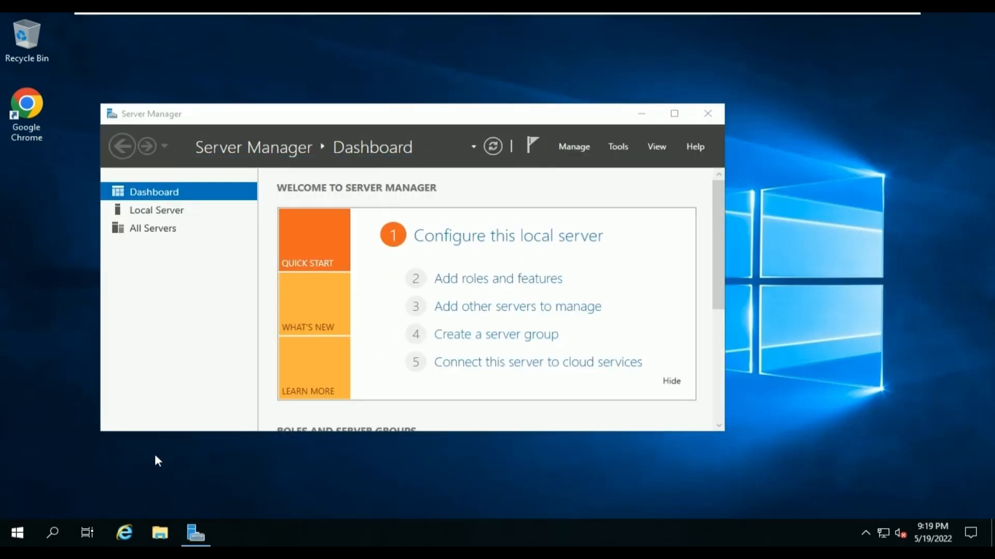
Launch SSMS, close Server Manager, connect to SCCMDB01, confirm version 14.0.3430.2, then minimize SSMS.
left_click(22, 533)
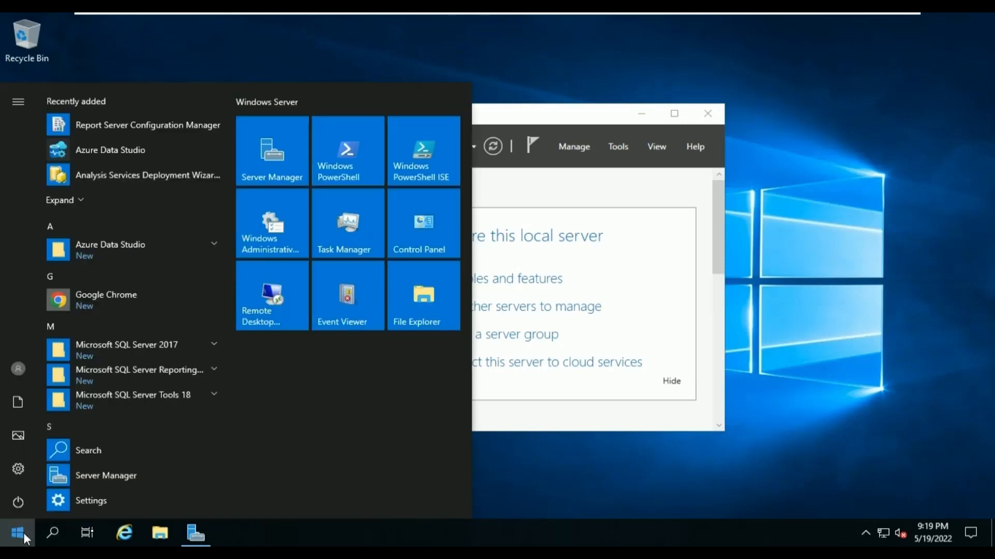
left_click(114, 398)
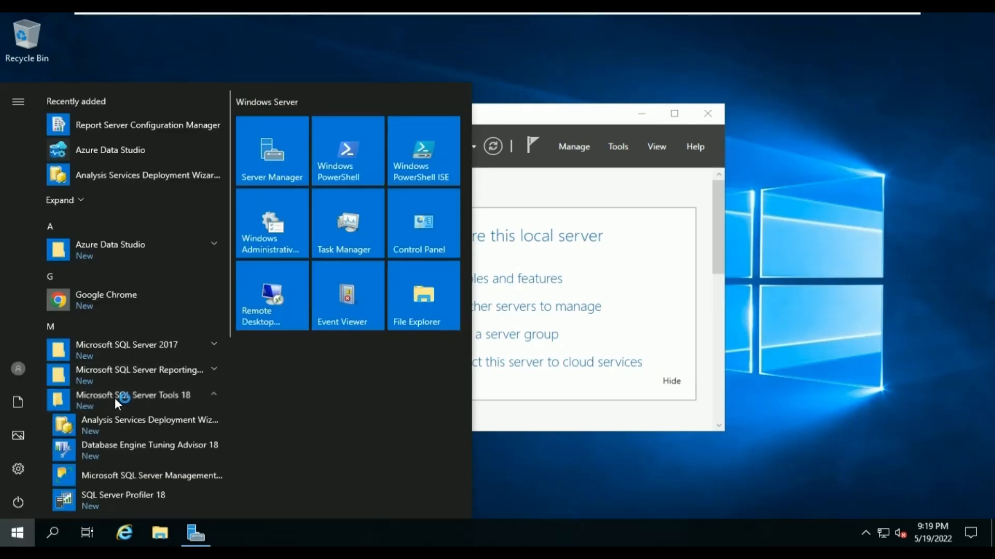
left_click(136, 473)
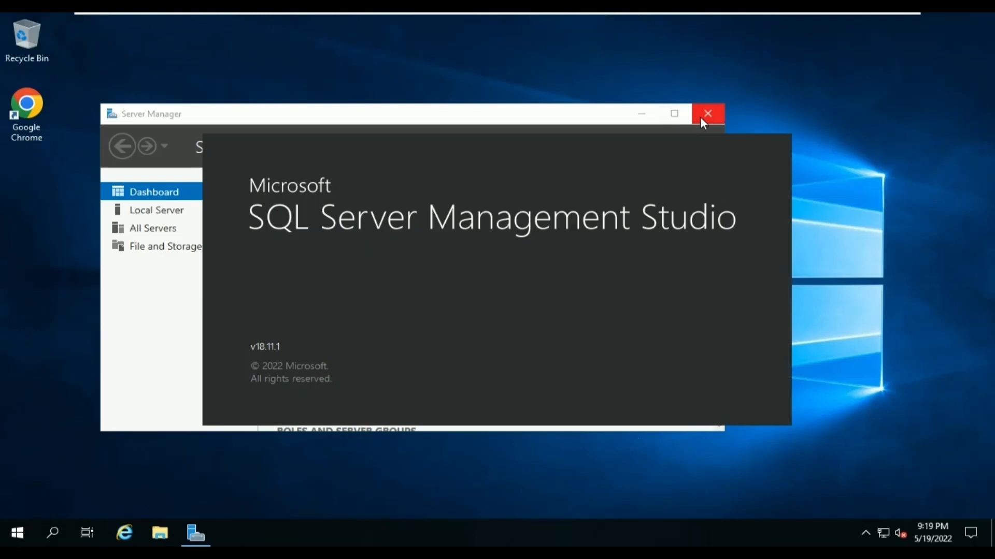
left_click(702, 115)
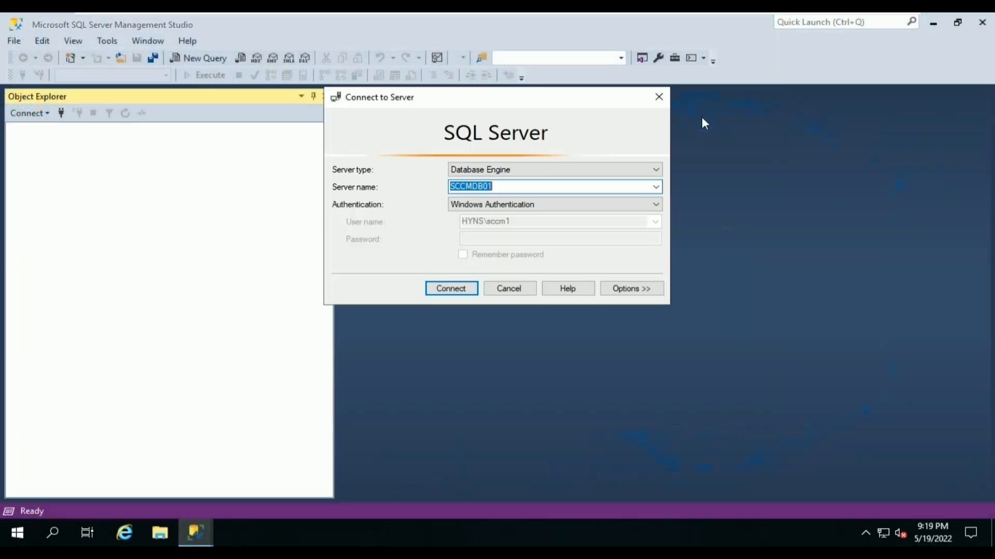
left_click(456, 289)
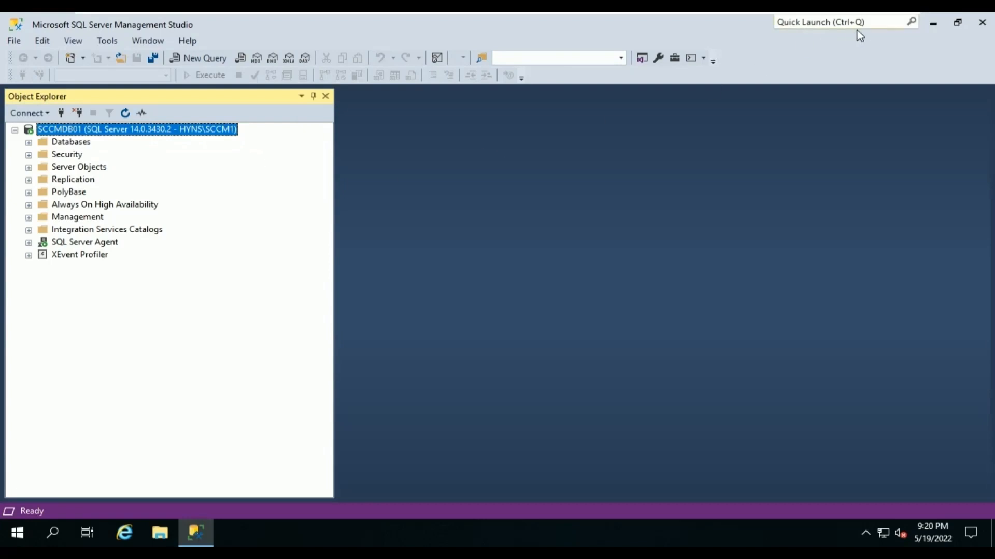
left_click(932, 24)
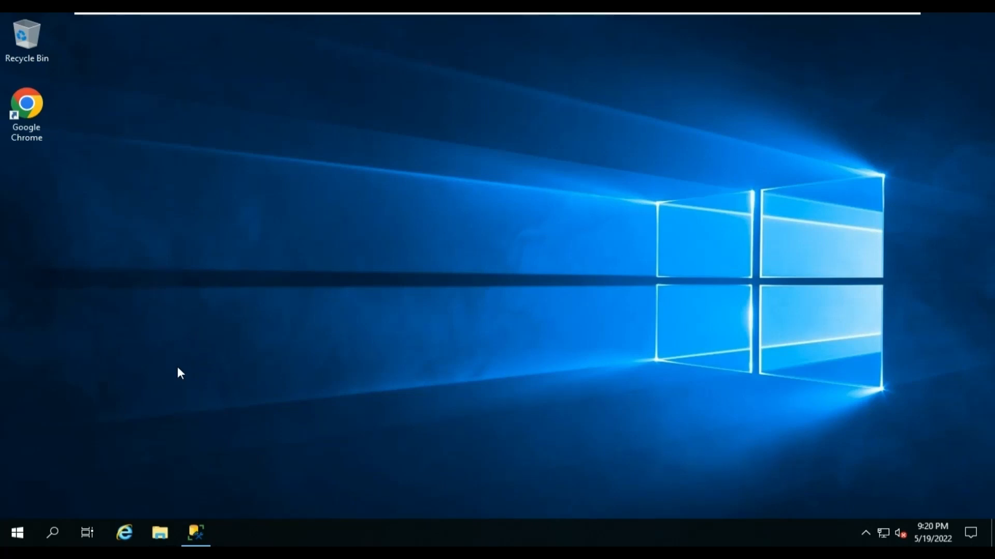
Start Report Server Configuration Manager from the Reporting Services Start folder, approving the UAC prompt.
left_click(18, 532)
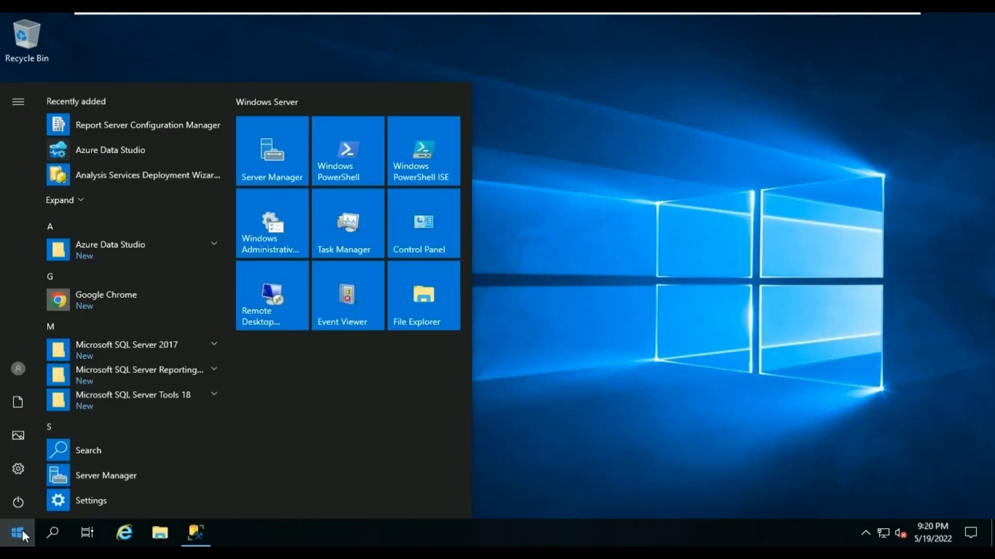
left_click(160, 372)
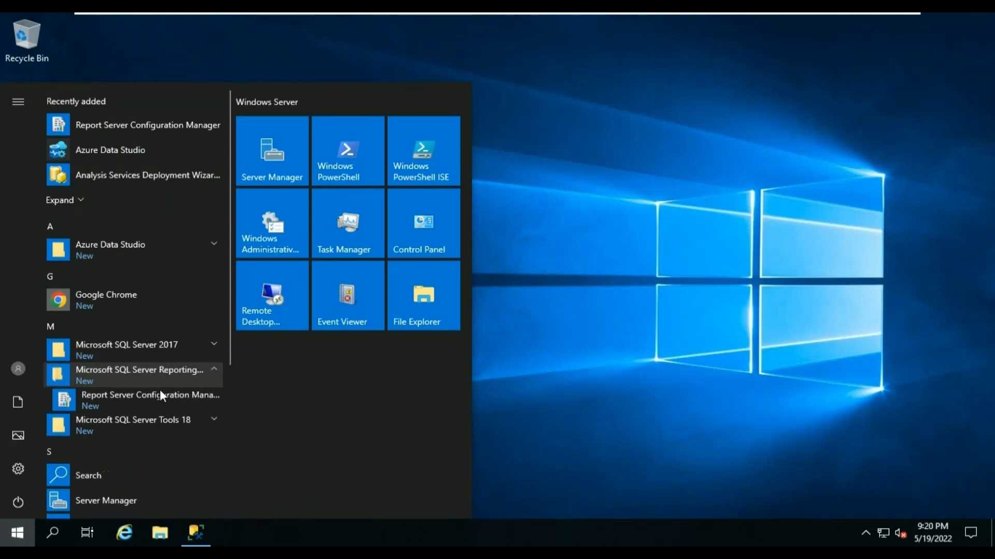
left_click(161, 395)
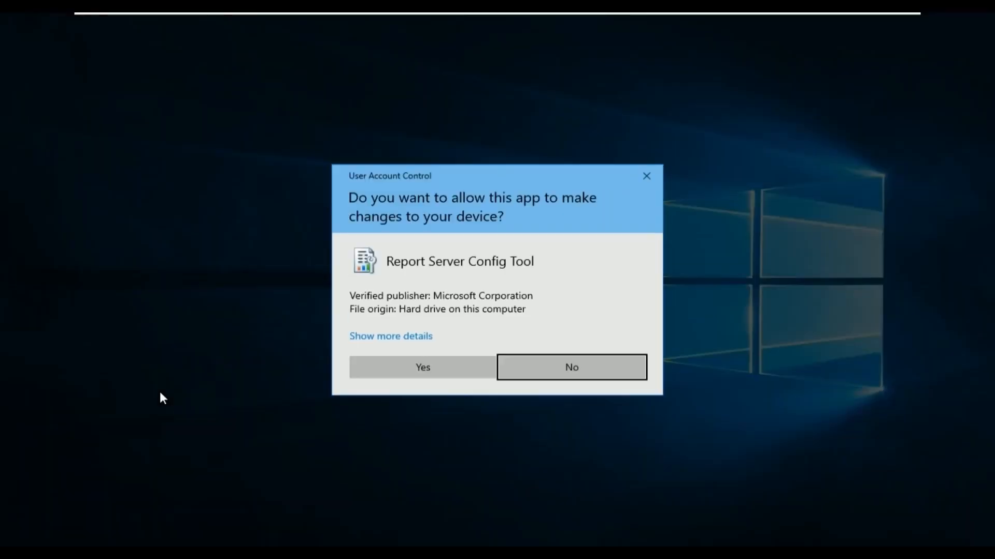
left_click(407, 372)
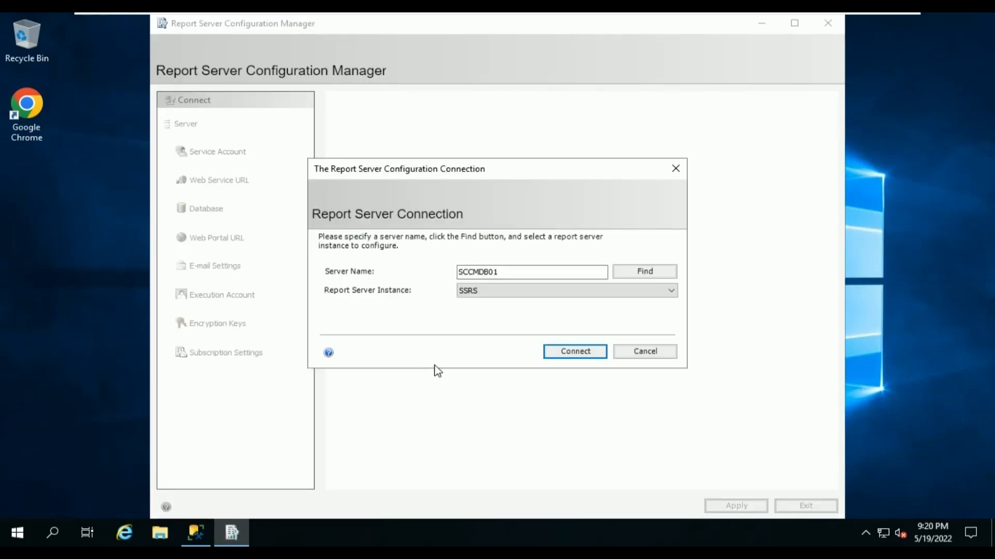
Connect to SCCMDB01\SSRS and show its Service Account page.
left_click(561, 352)
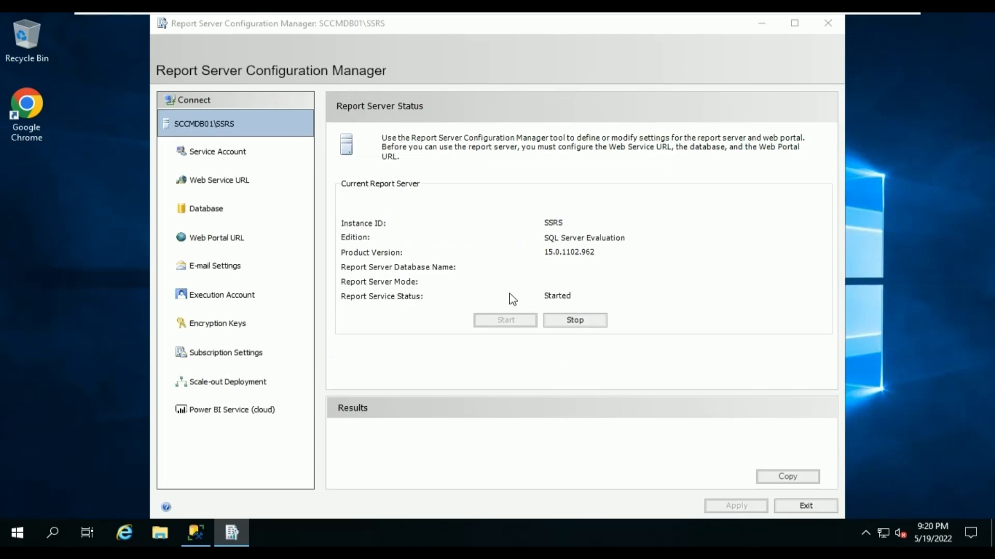
left_click(239, 162)
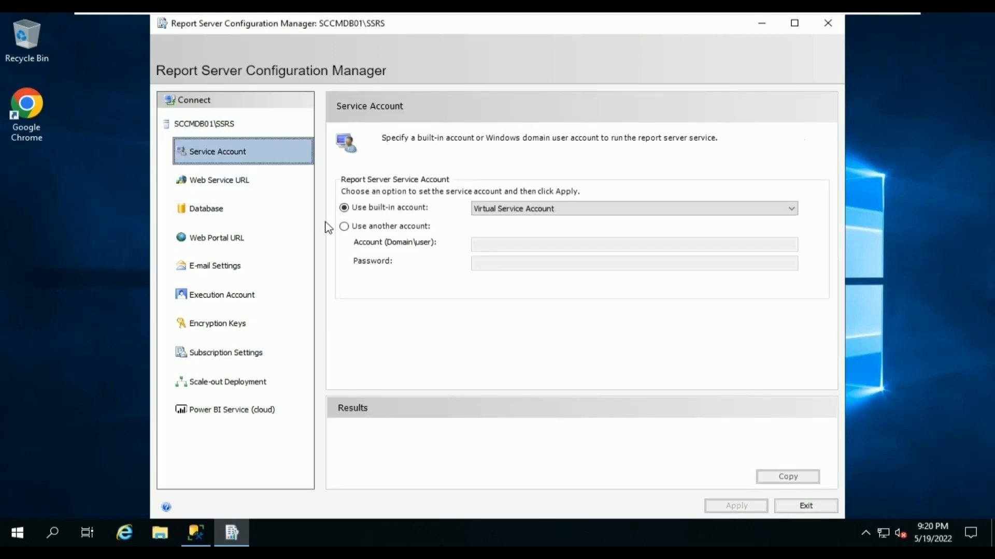
Run the report server service under the domain service account with its password, and apply the change.
left_click(359, 230)
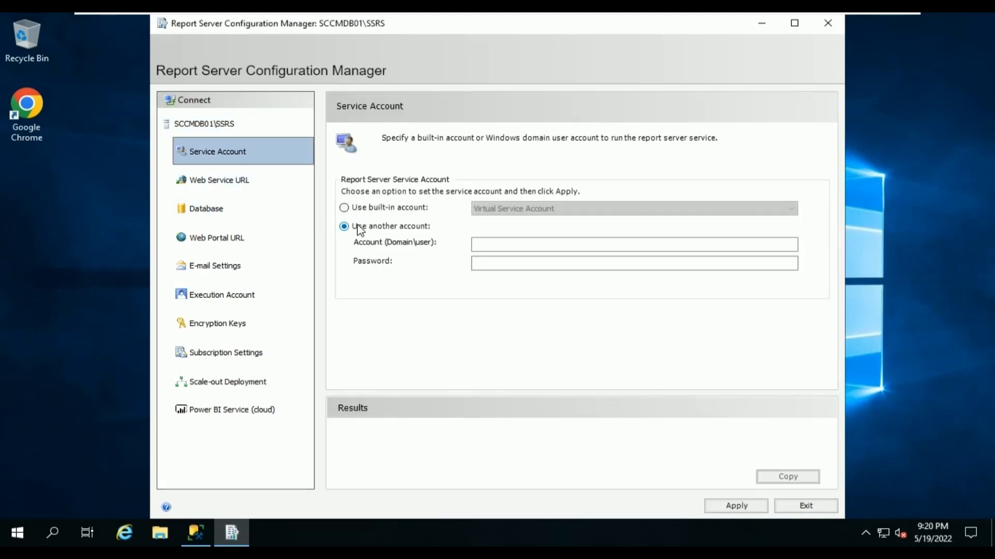
left_click(479, 243)
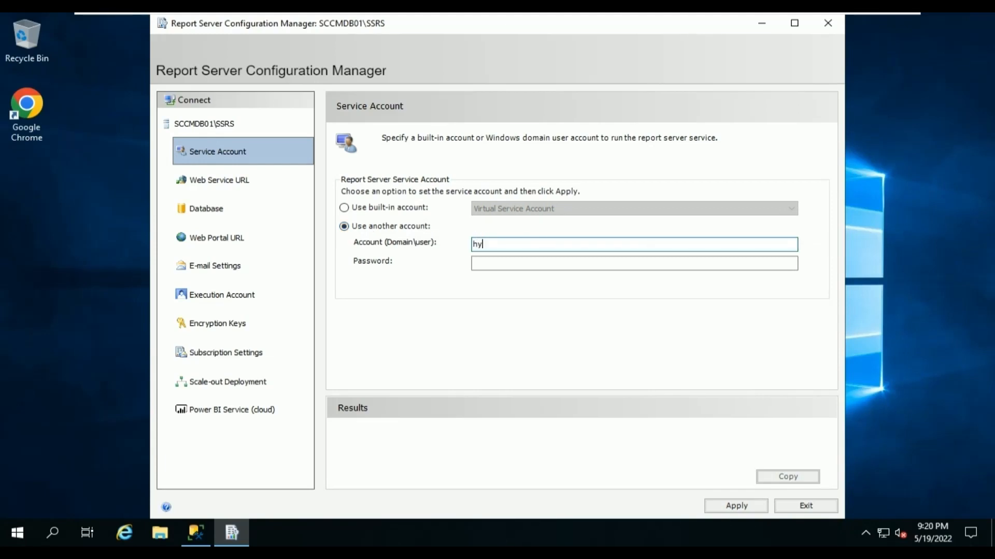
type("HYNS\\SA")
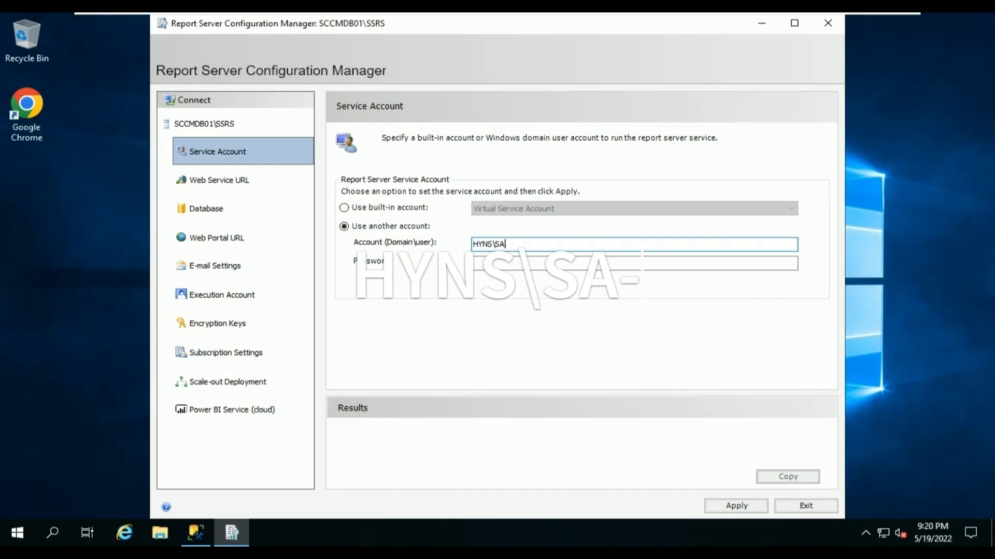
type("-")
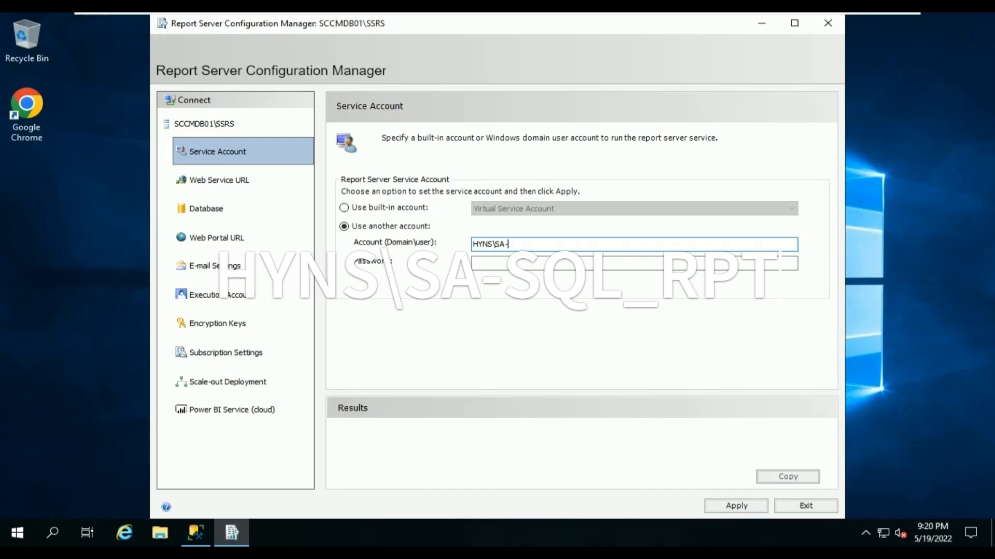
type("SQL_")
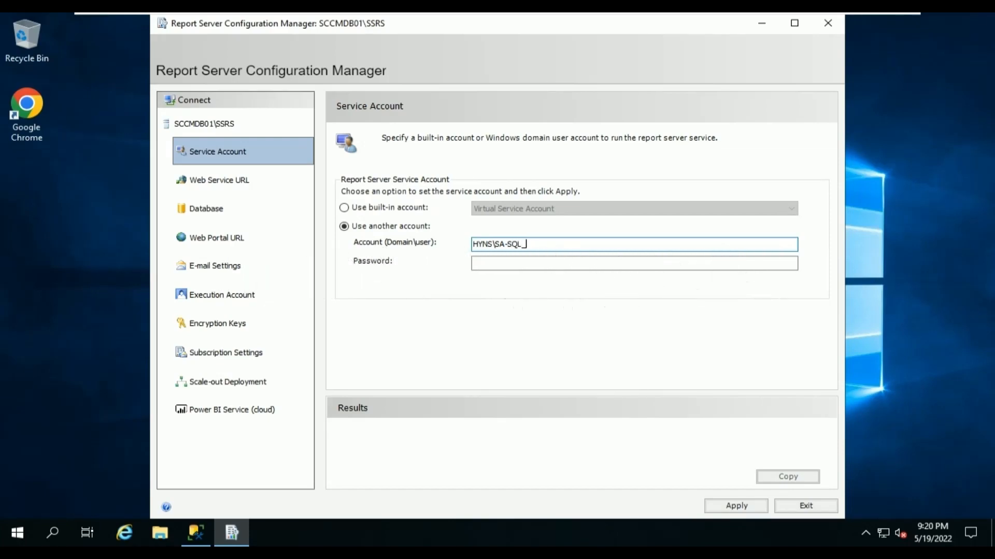
type("RPT")
key("Tab")
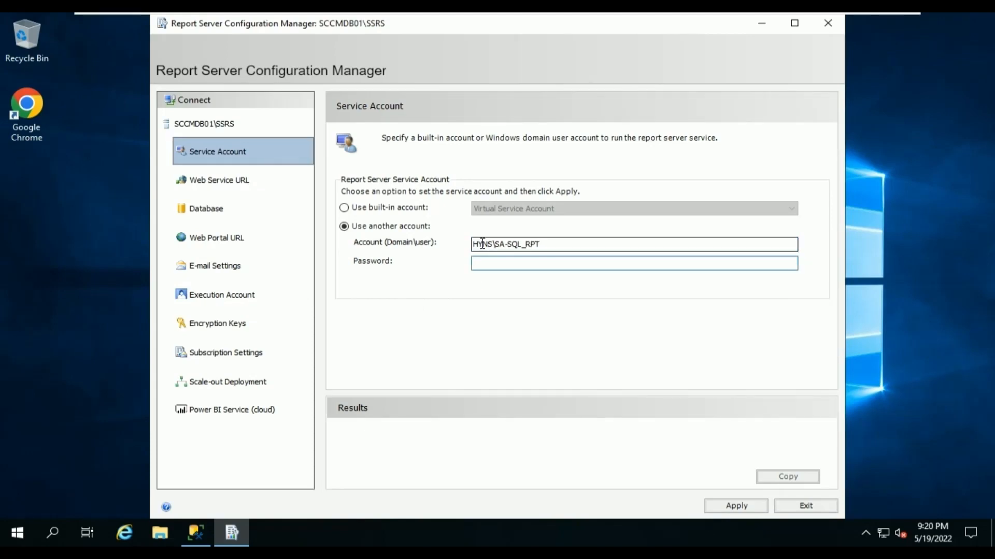
type("••••••••")
left_click(718, 505)
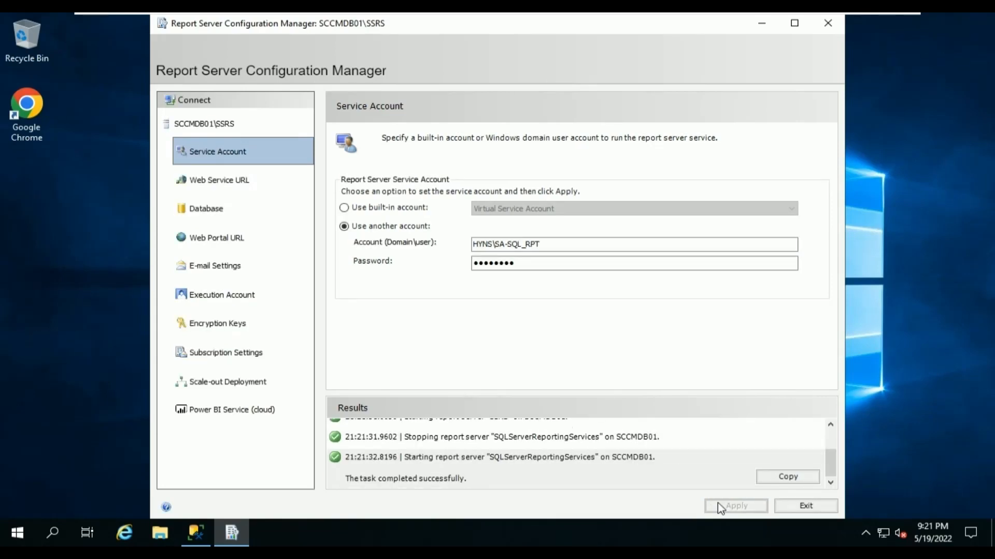
left_click(235, 182)
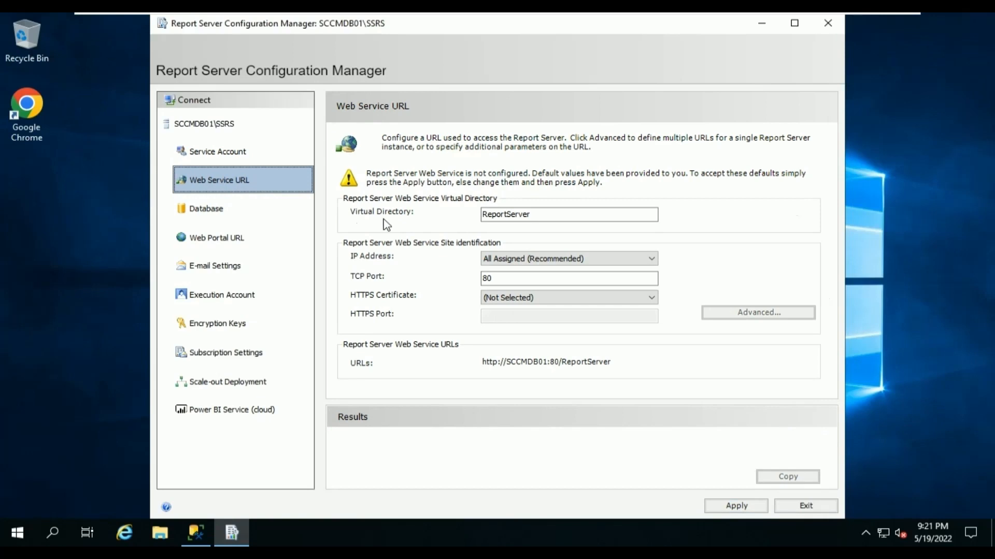
left_click(559, 216)
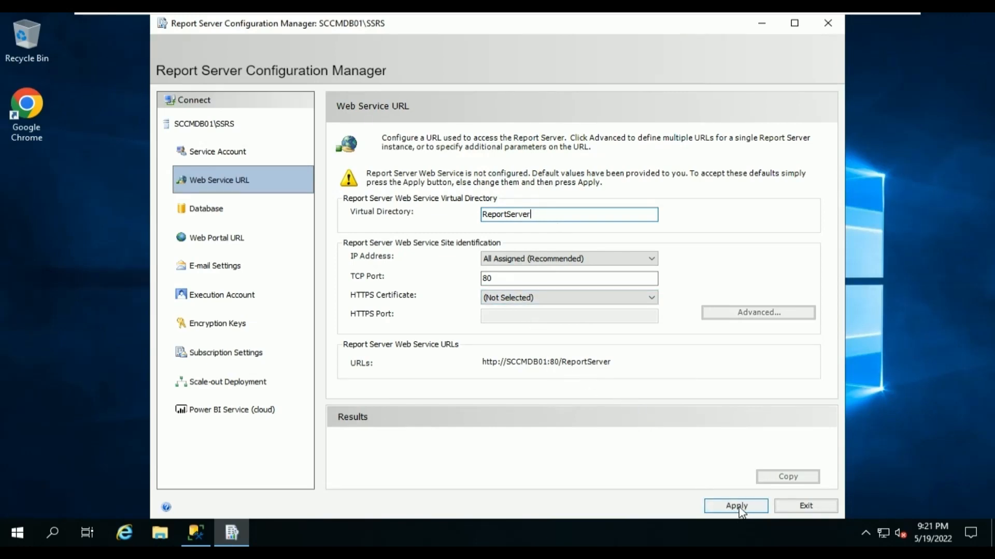
left_click(740, 510)
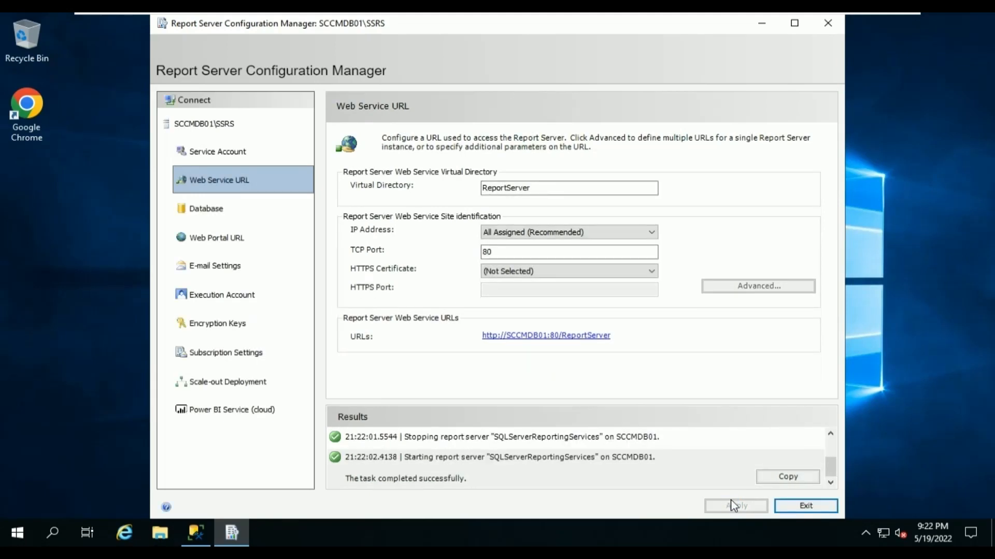
left_click(226, 218)
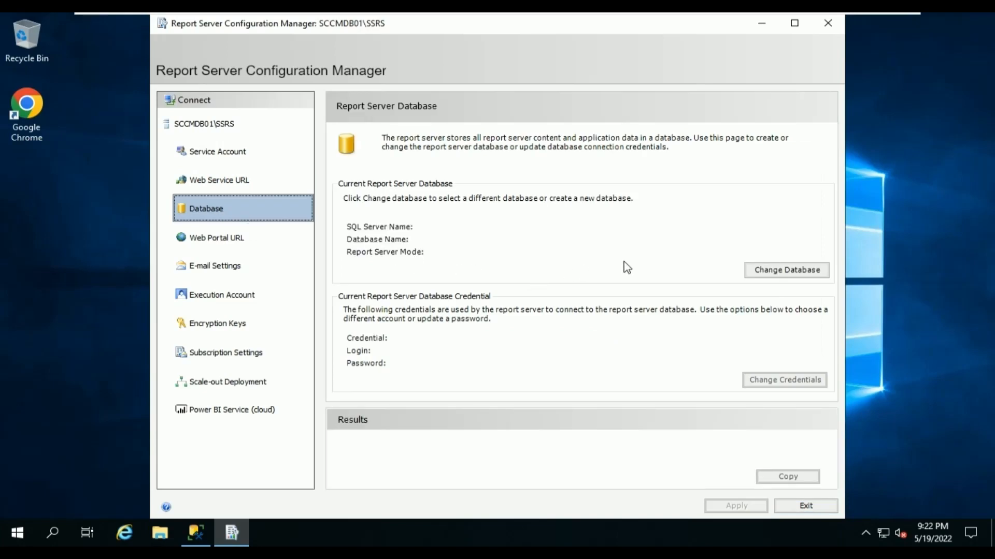
Create a new Native-mode ReportServer database on SCCMDB01, test the connection, and use service account credentials.
left_click(755, 272)
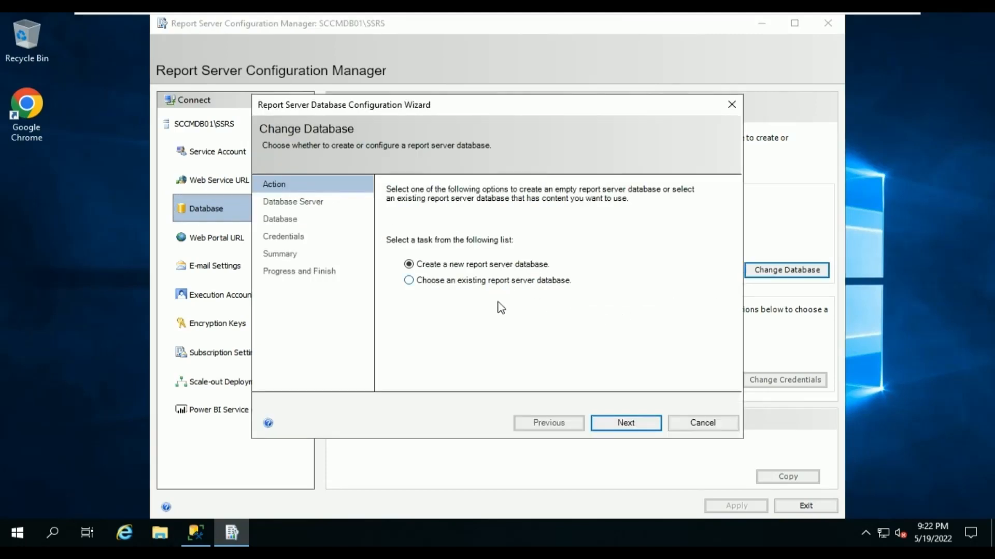
left_click(614, 424)
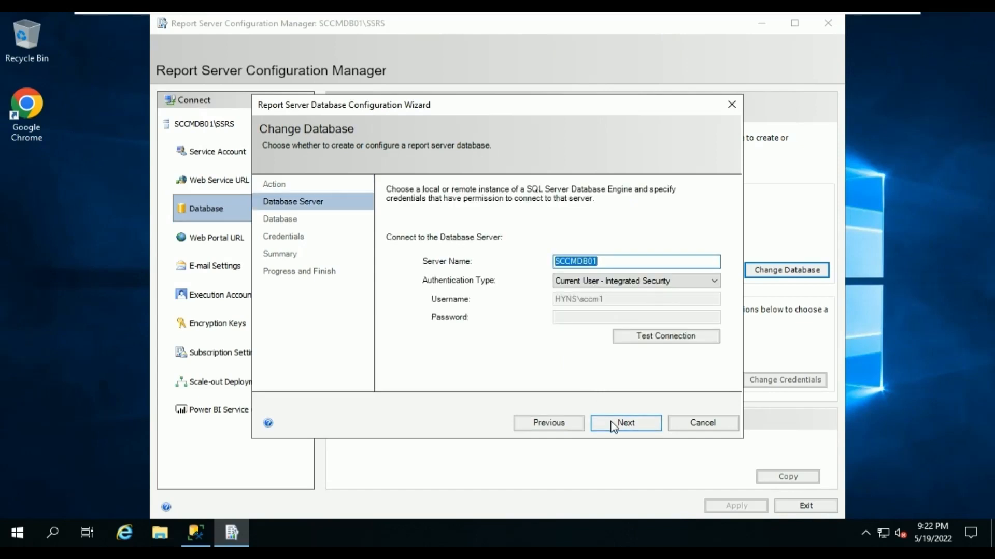
left_click(654, 338)
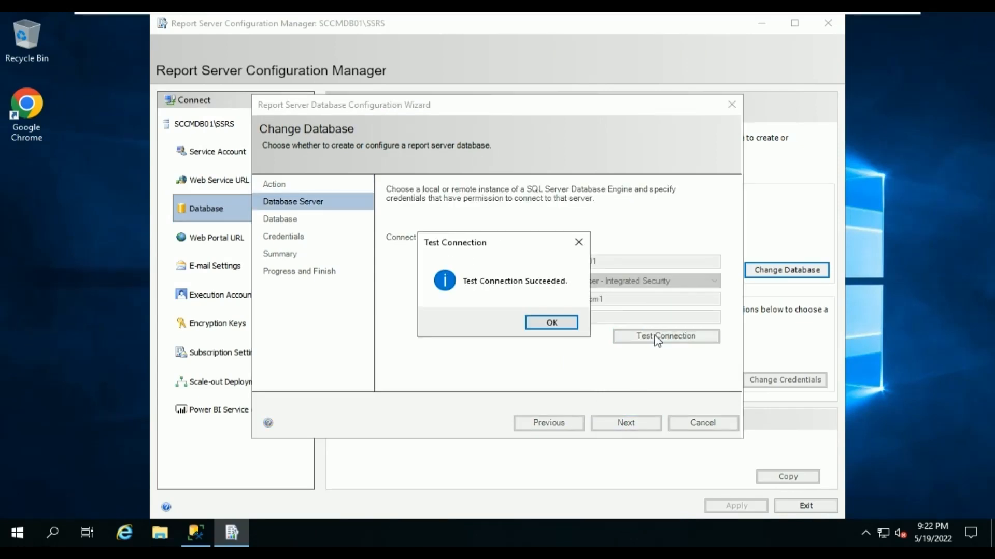
left_click(570, 323)
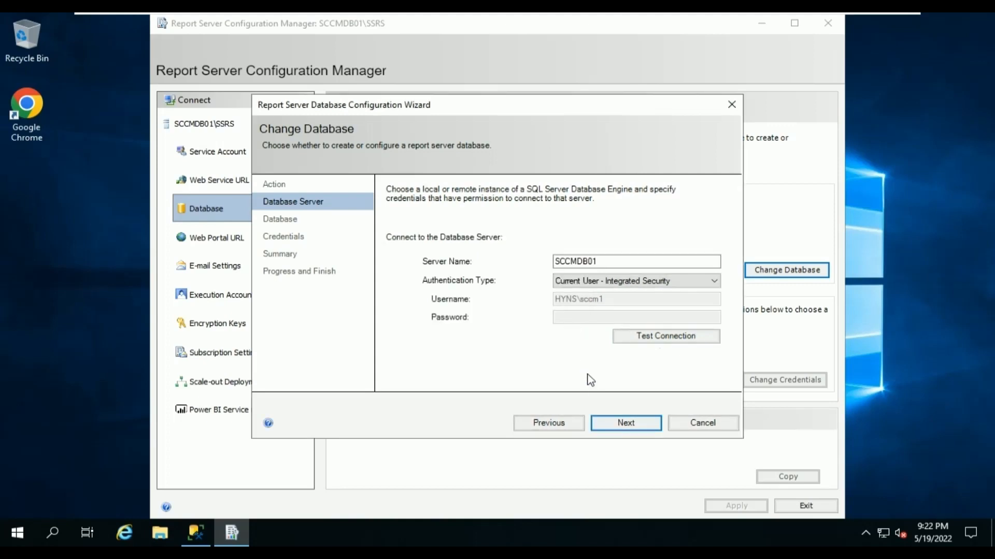
left_click(617, 424)
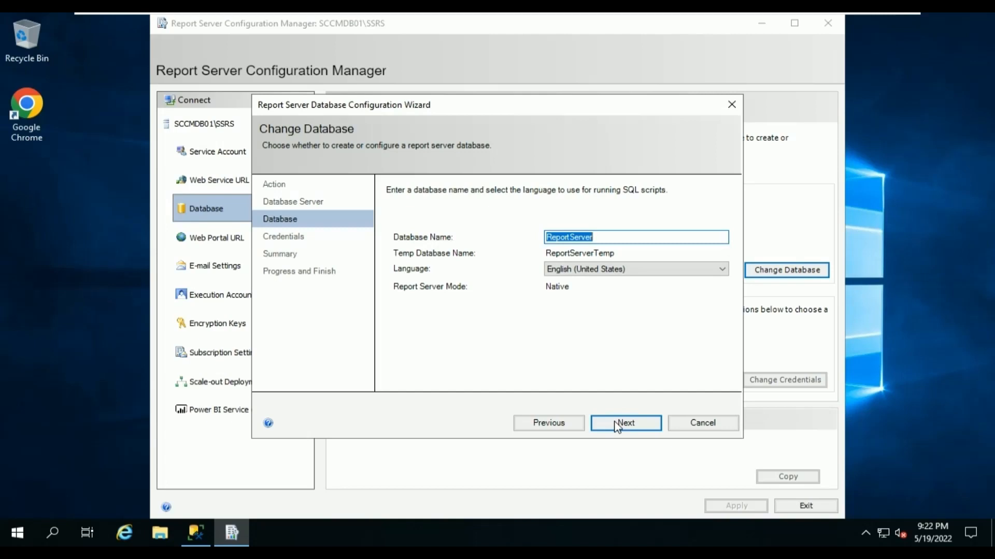
left_click(618, 425)
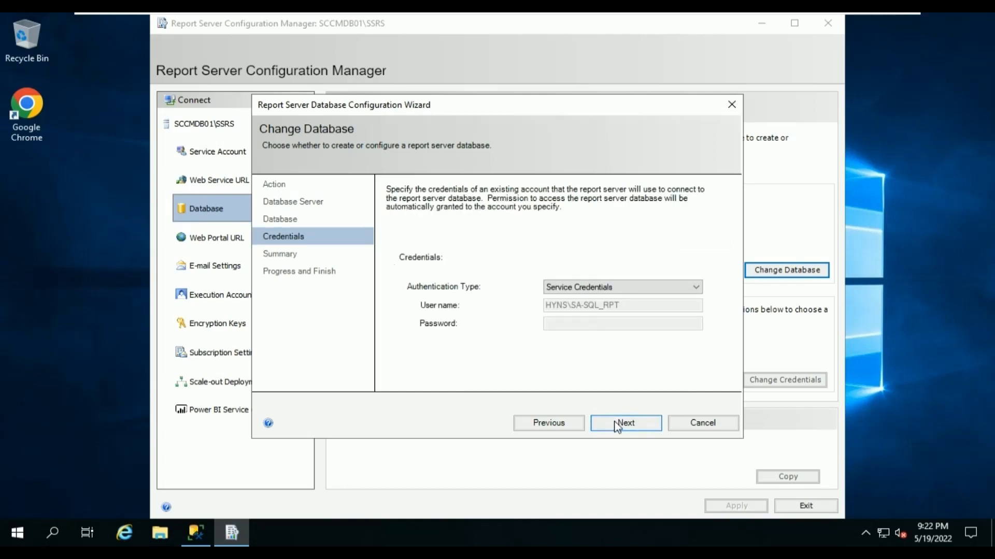
left_click(617, 424)
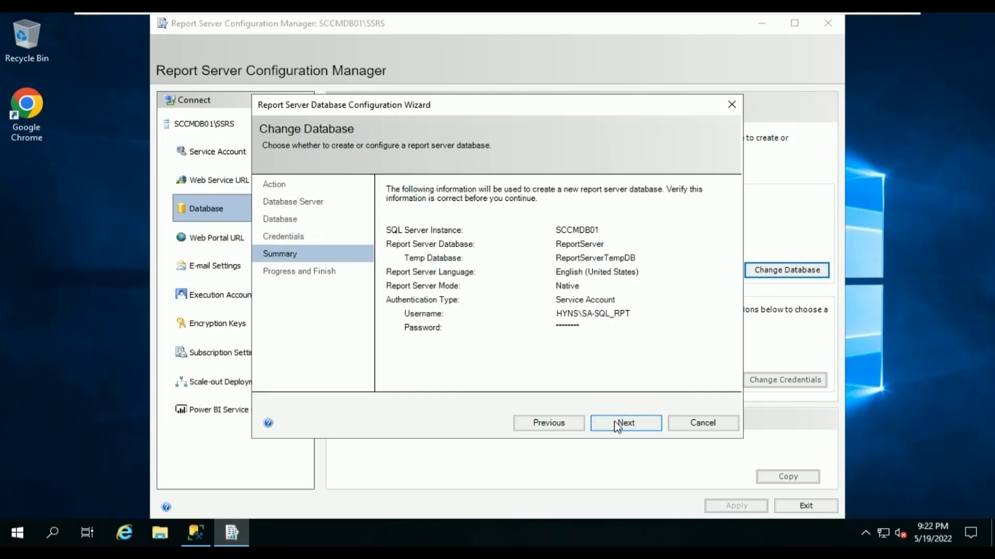
left_click(618, 426)
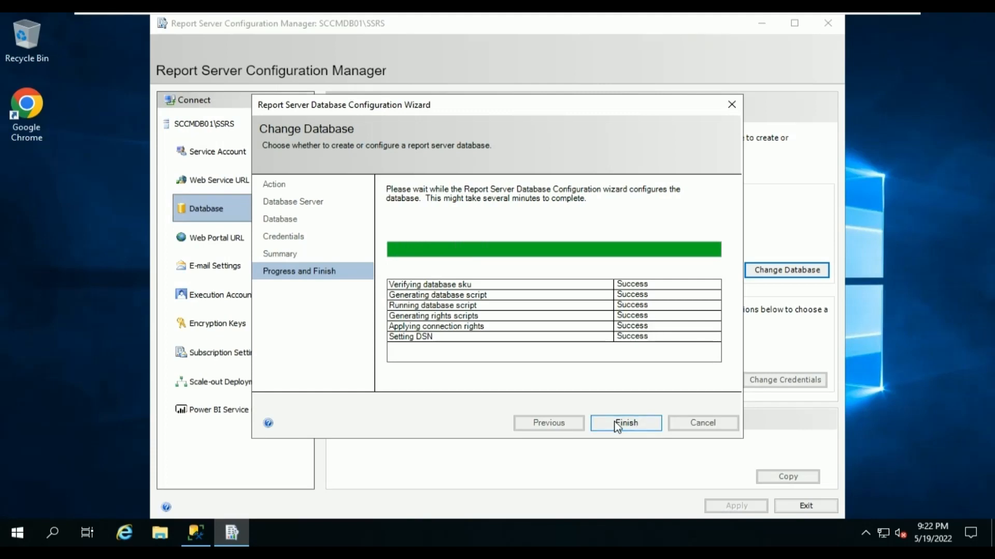
left_click(617, 424)
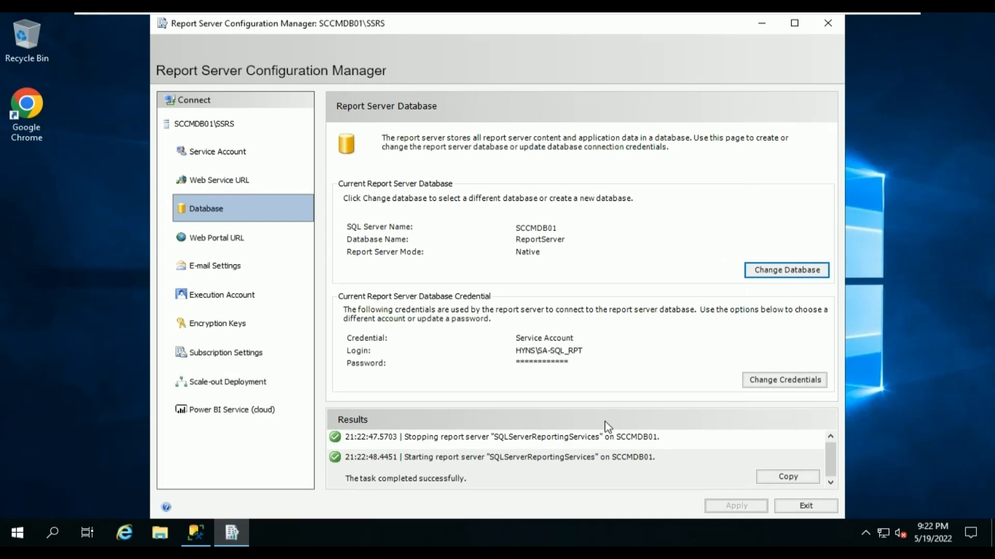
left_click(205, 242)
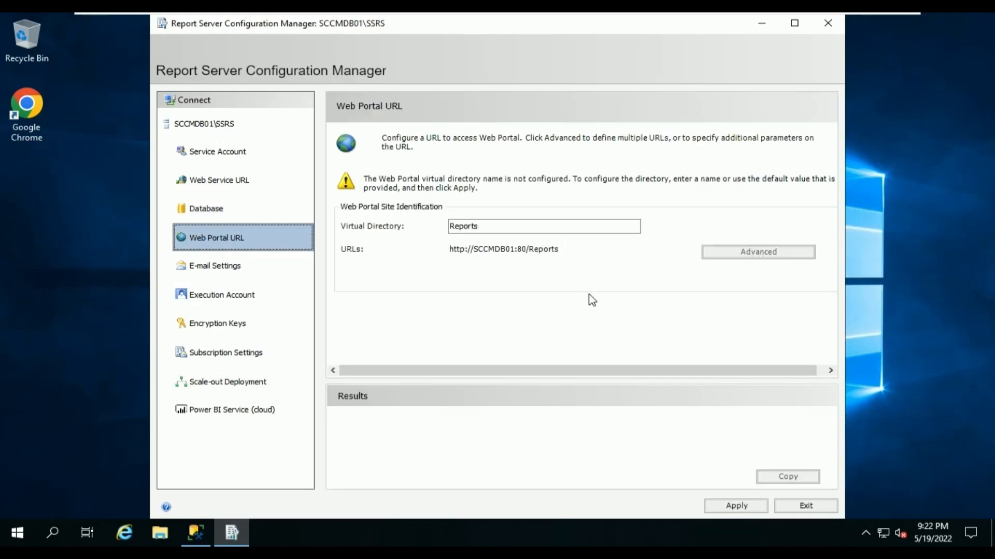
left_click(737, 508)
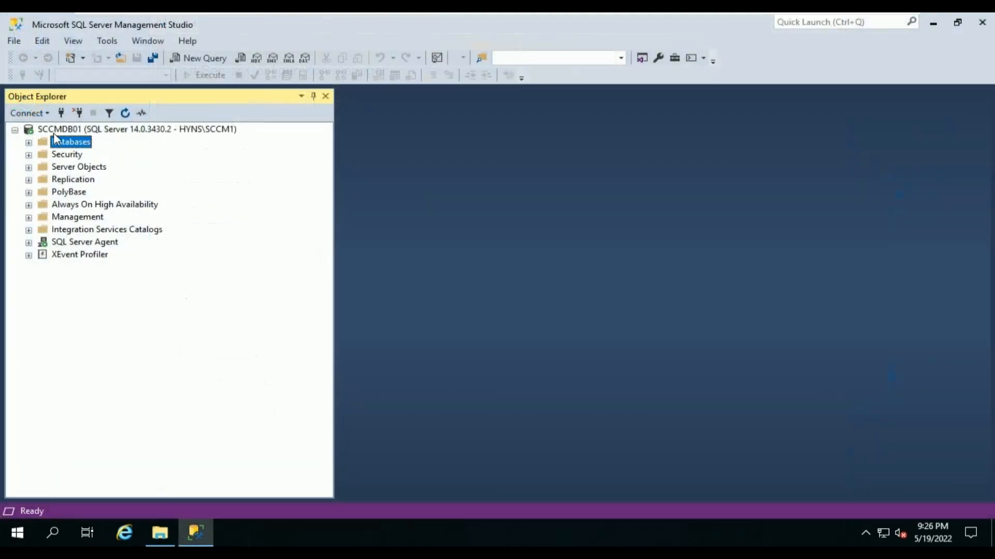
Expand Databases in Object Explorer to confirm ReportServer and ReportServerTempDB are listed.
left_click(29, 144)
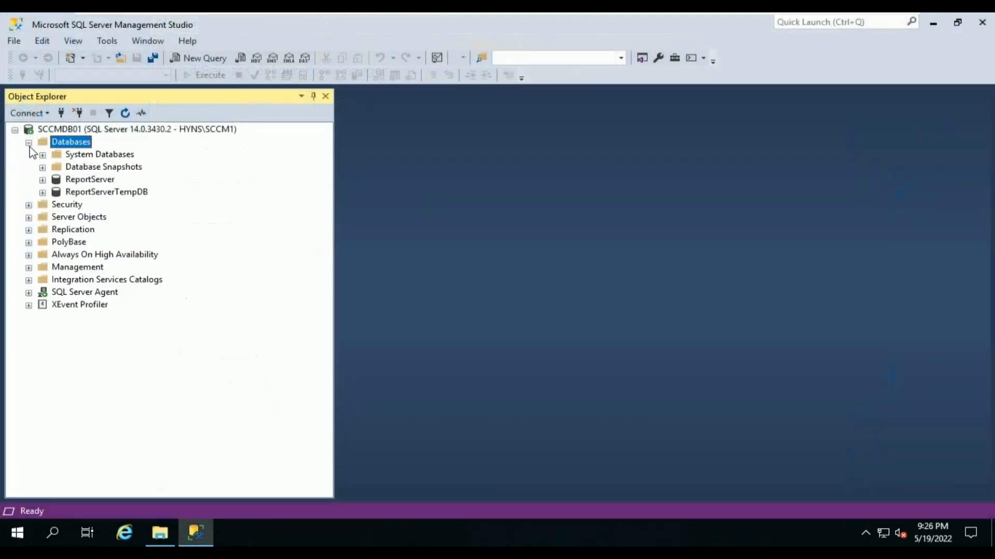
left_click(90, 181)
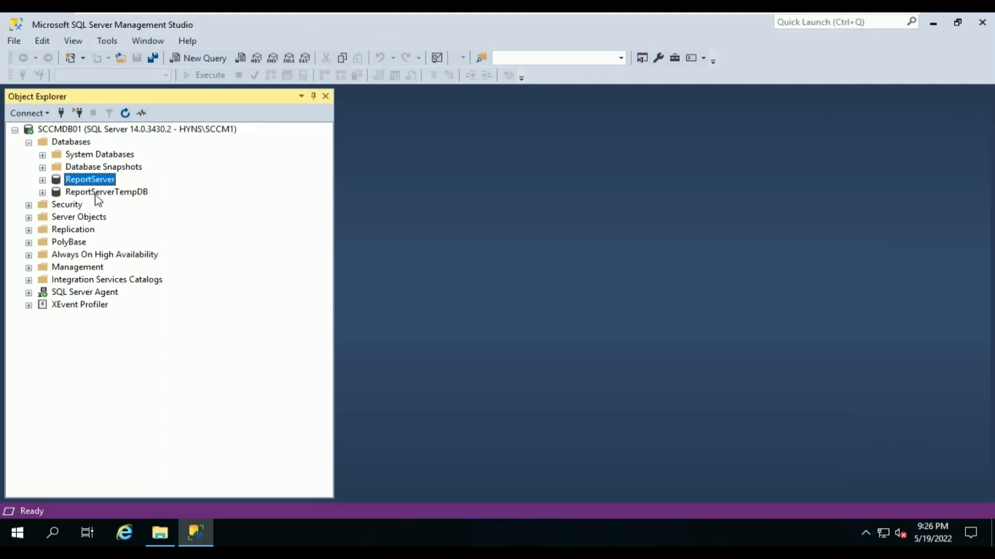
left_click(98, 195)
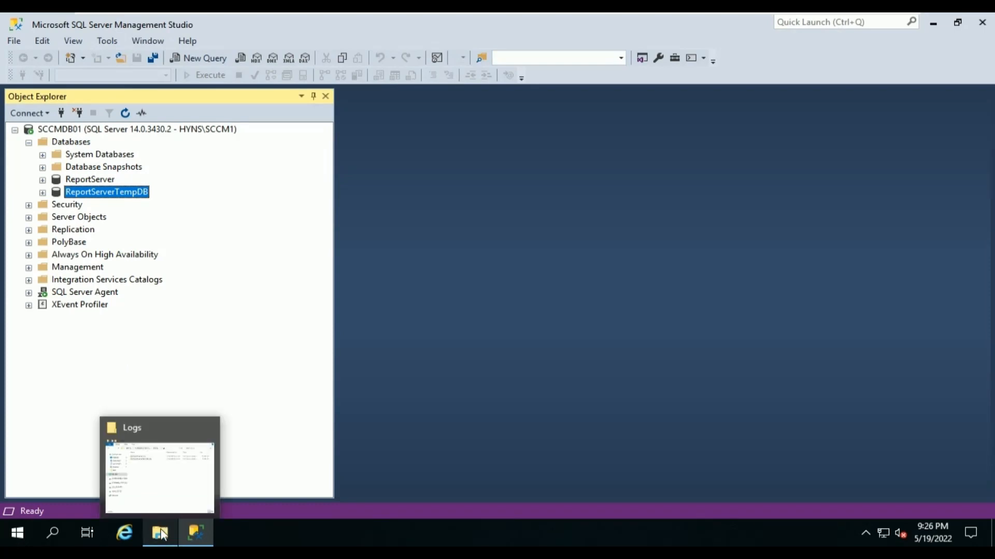
left_click(160, 531)
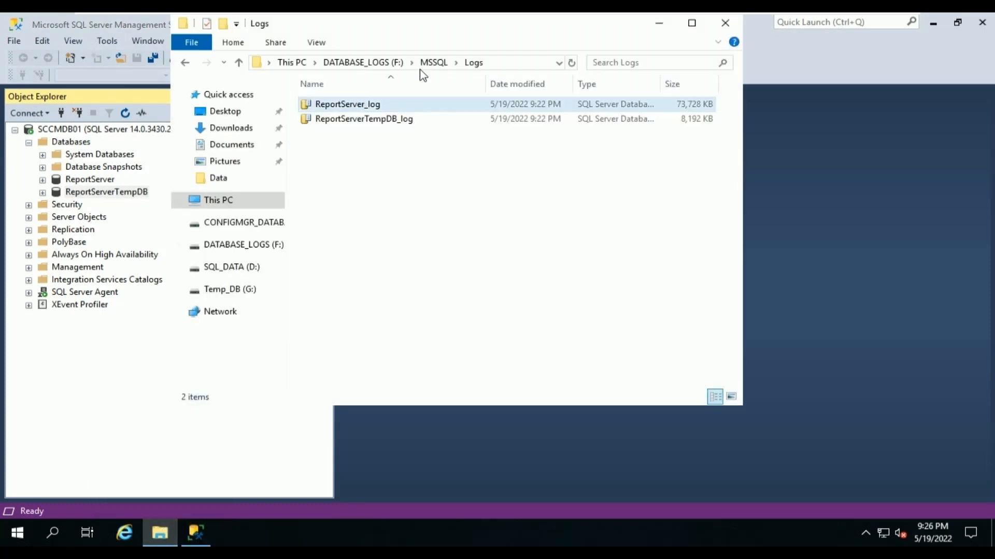
Browse from F:\MSSQL\Logs to the CONFIGMGR_DATABASE (E:)\MSSQL\Data folder holding the ReportServer data files.
left_click(294, 62)
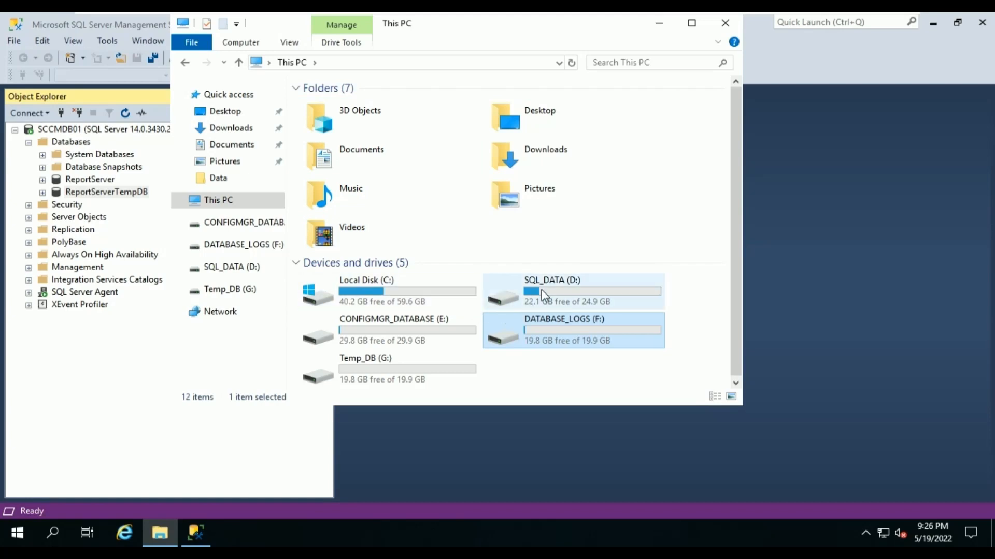
double_click(455, 326)
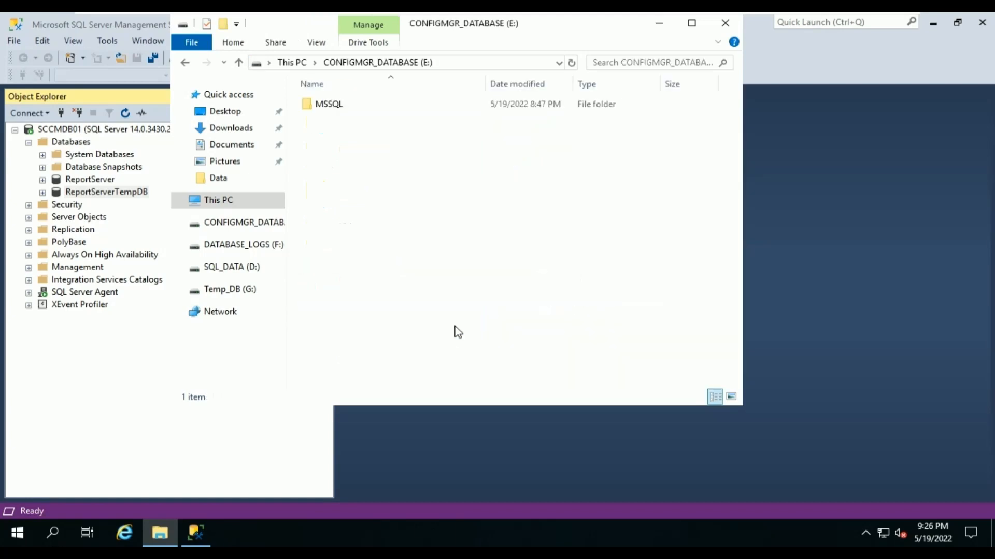
double_click(347, 104)
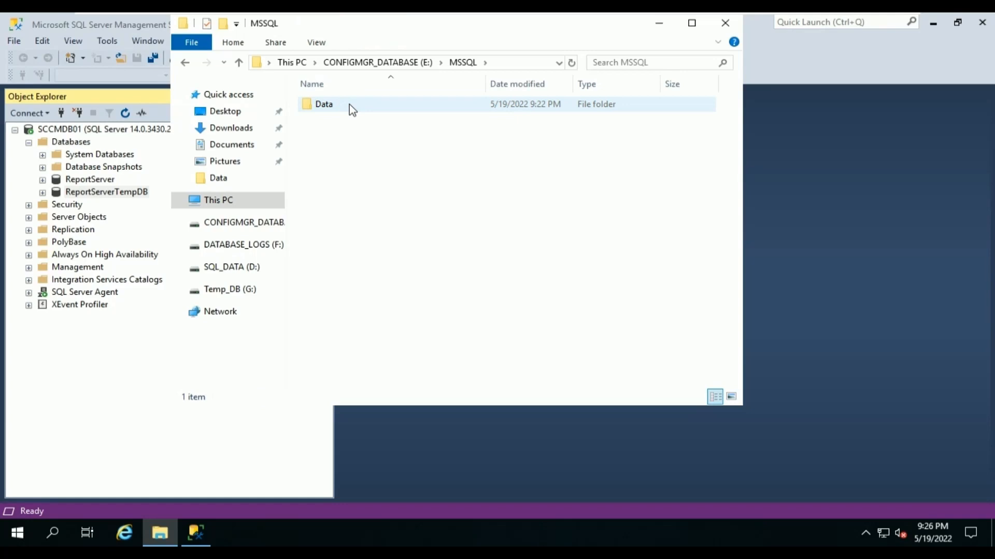
double_click(349, 104)
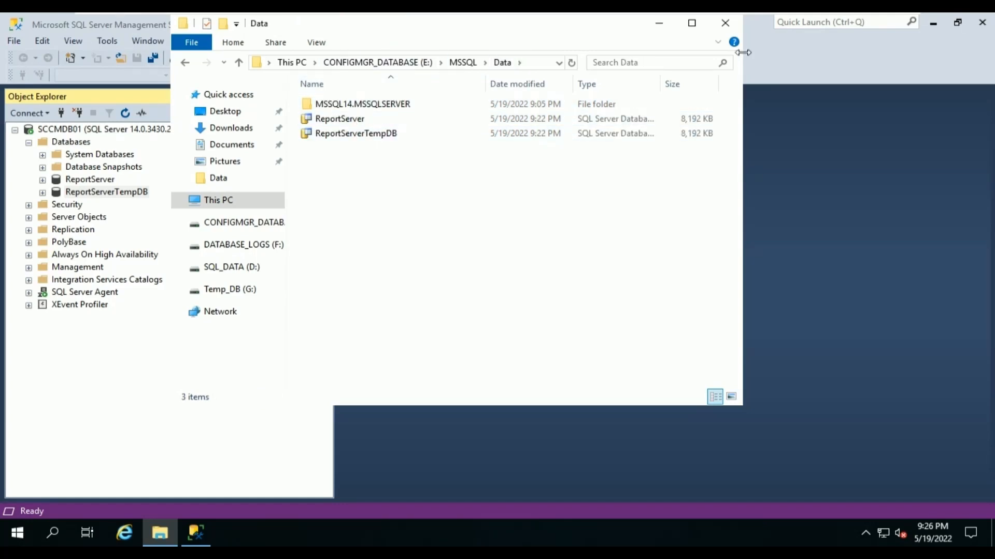
Close File Explorer and minimize Management Studio, leaving the desktop showing.
left_click(725, 30)
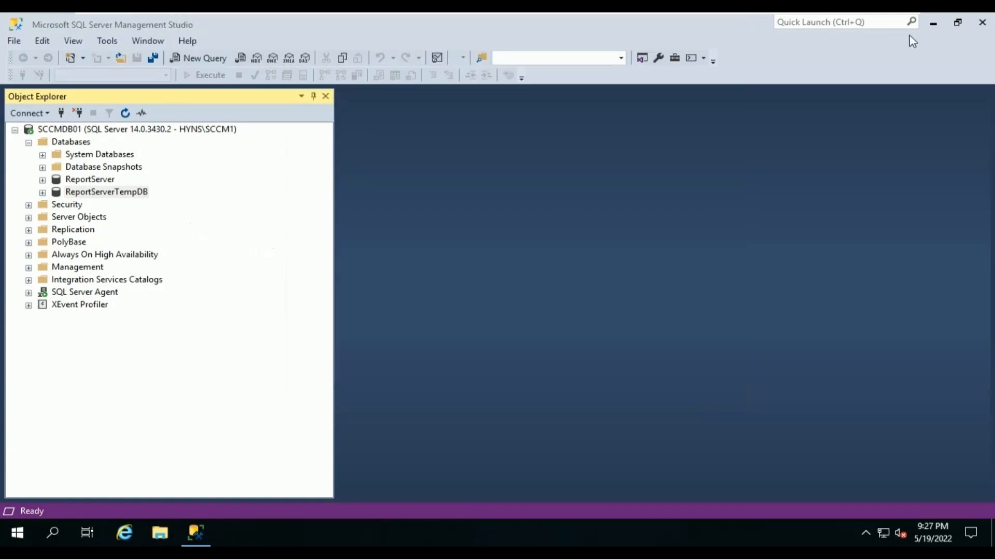
left_click(933, 23)
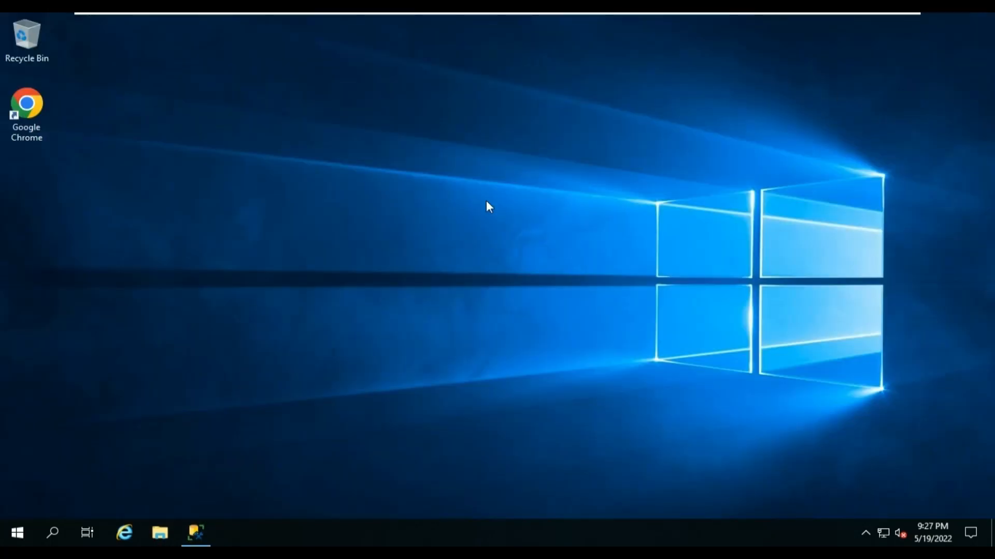